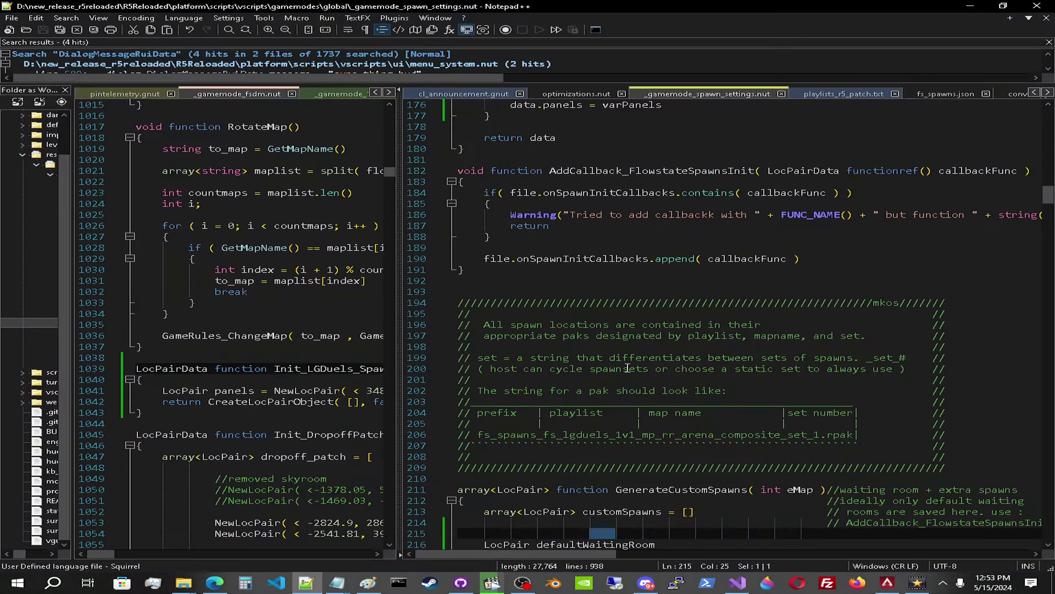
left_click_drag(1046, 195, 1046, 146)
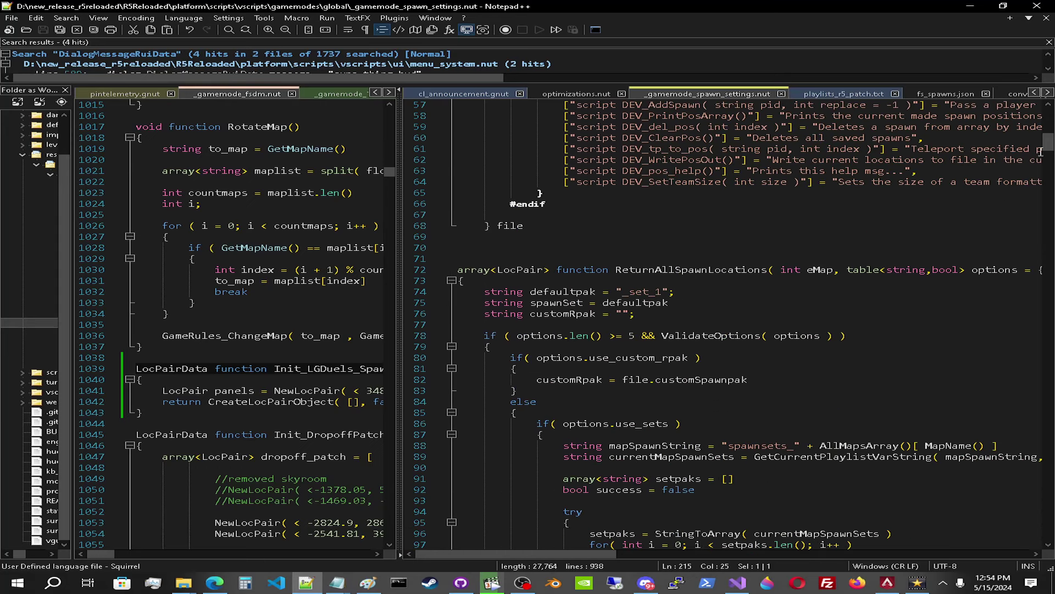
Look over the ReturnAllSpawnLocations and GenerateCustomSpawns functions and the aqueduct case.
double_click(692, 269)
scroll(708, 375, "down", 7)
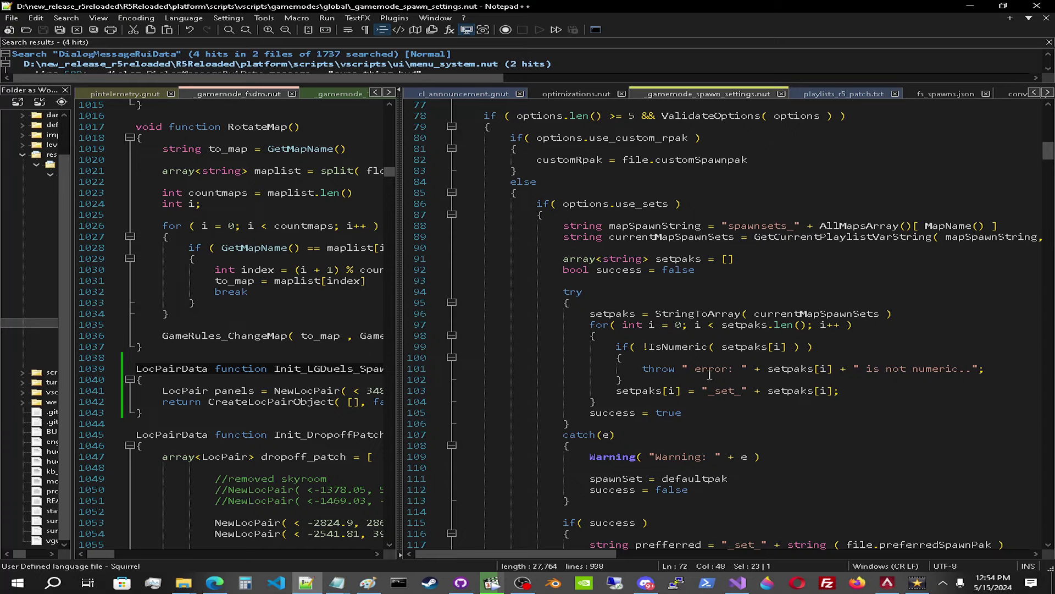
left_click(634, 298)
scroll(631, 298, "down", 5)
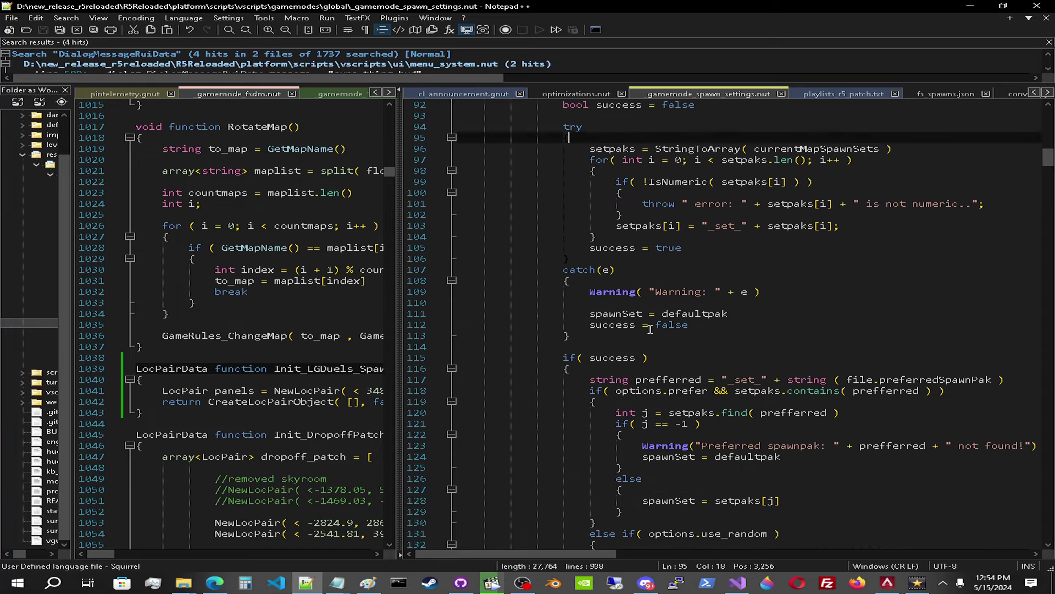
scroll(666, 379, "down", 13)
scroll(671, 378, "down", 3)
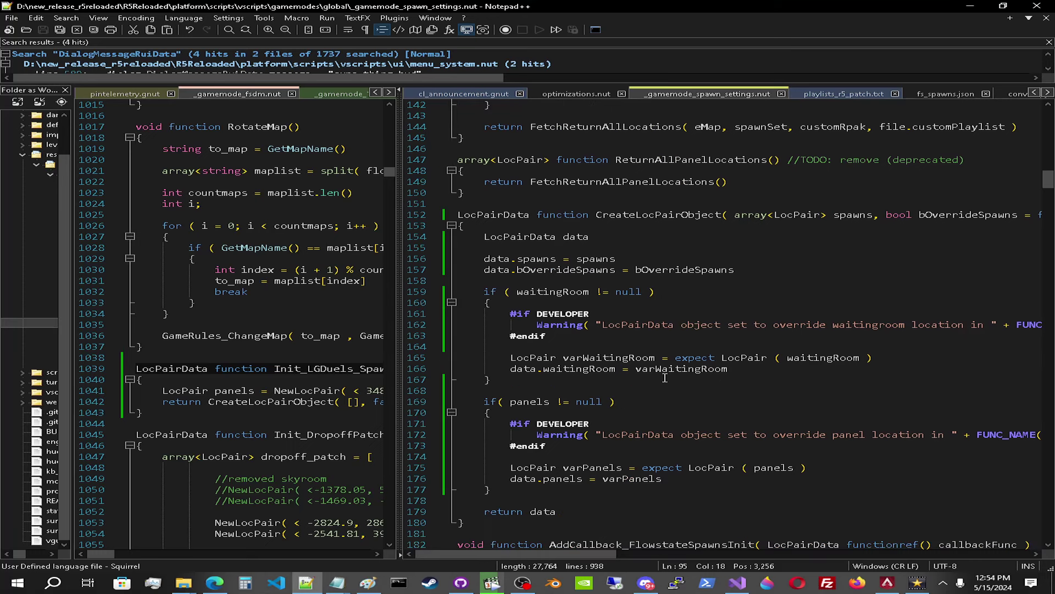
scroll(666, 377, "down", 3)
scroll(667, 378, "down", 5)
scroll(670, 376, "down", 4)
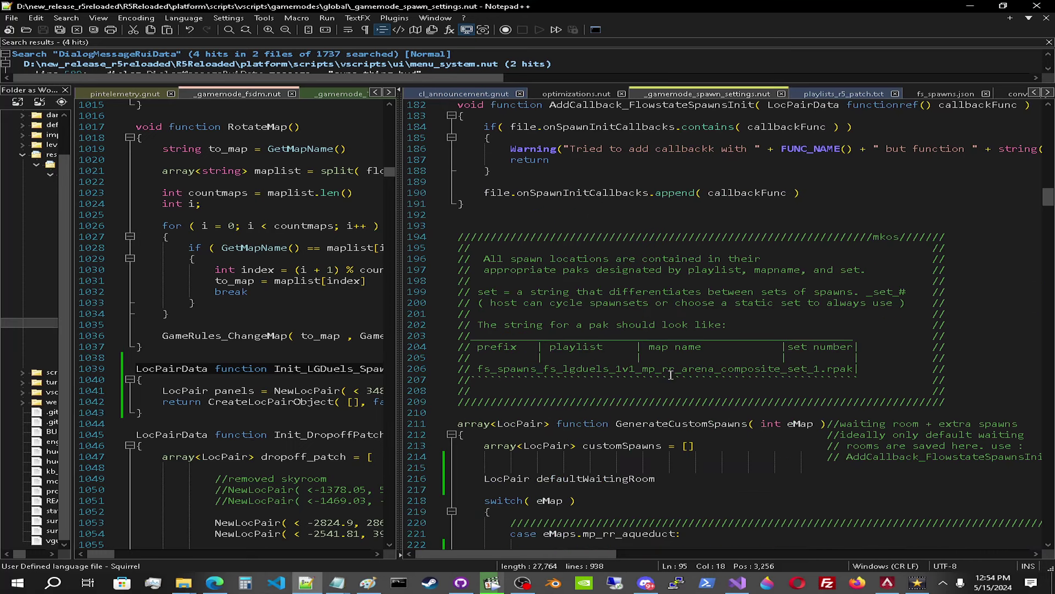
scroll(670, 375, "up", 2)
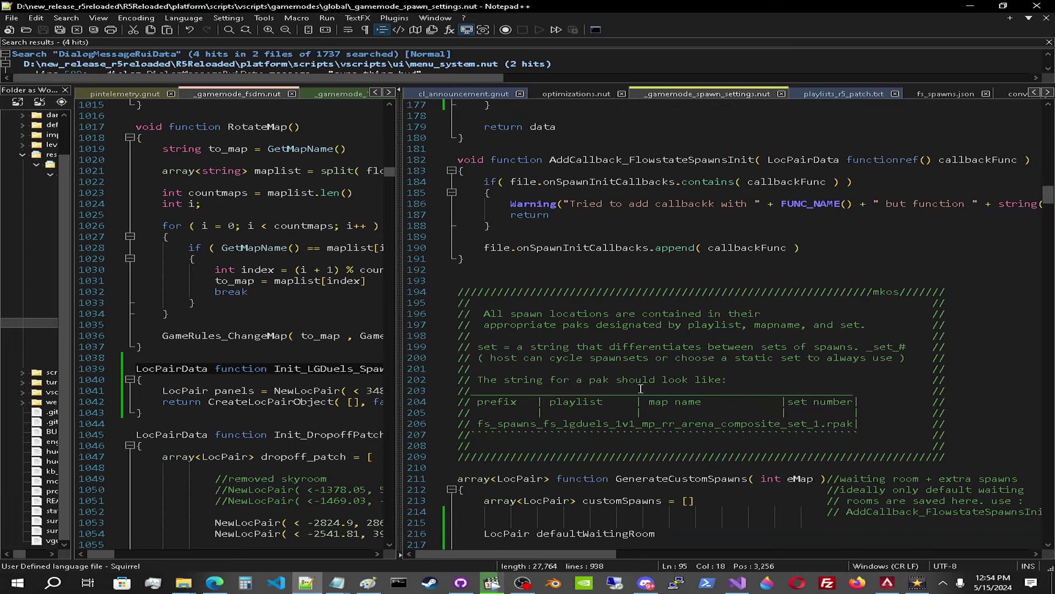
scroll(641, 389, "up", 2)
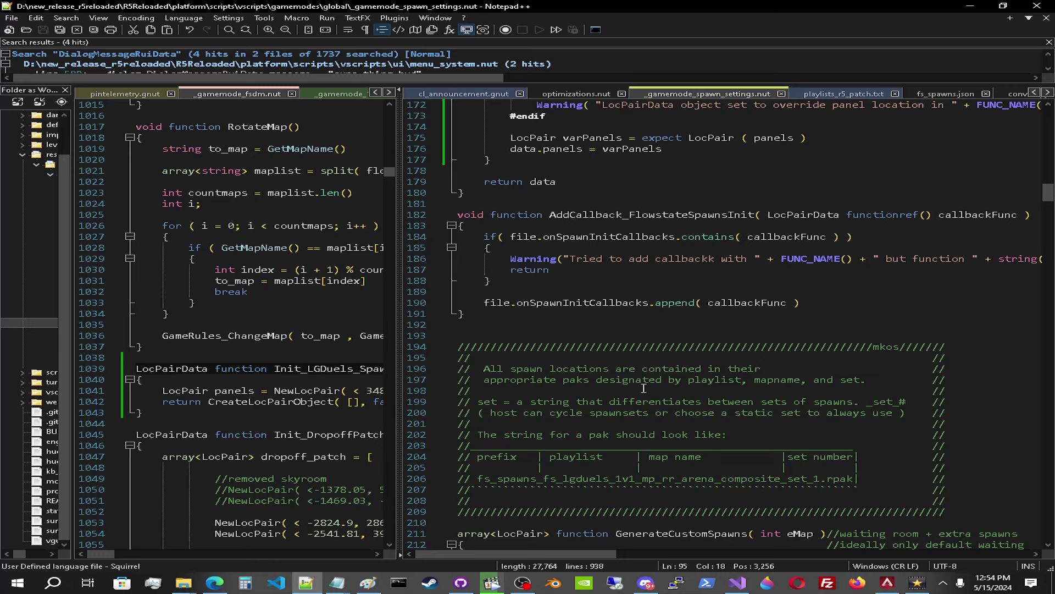
scroll(643, 387, "down", 5)
scroll(643, 387, "down", 4)
scroll(656, 416, "down", 2)
scroll(657, 421, "up", 4)
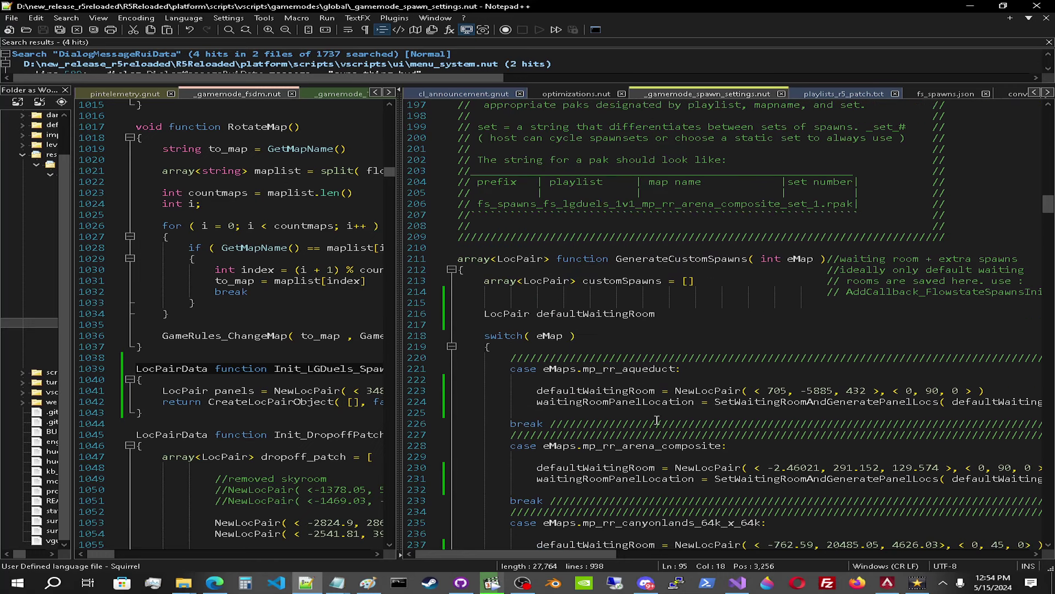
double_click(665, 261)
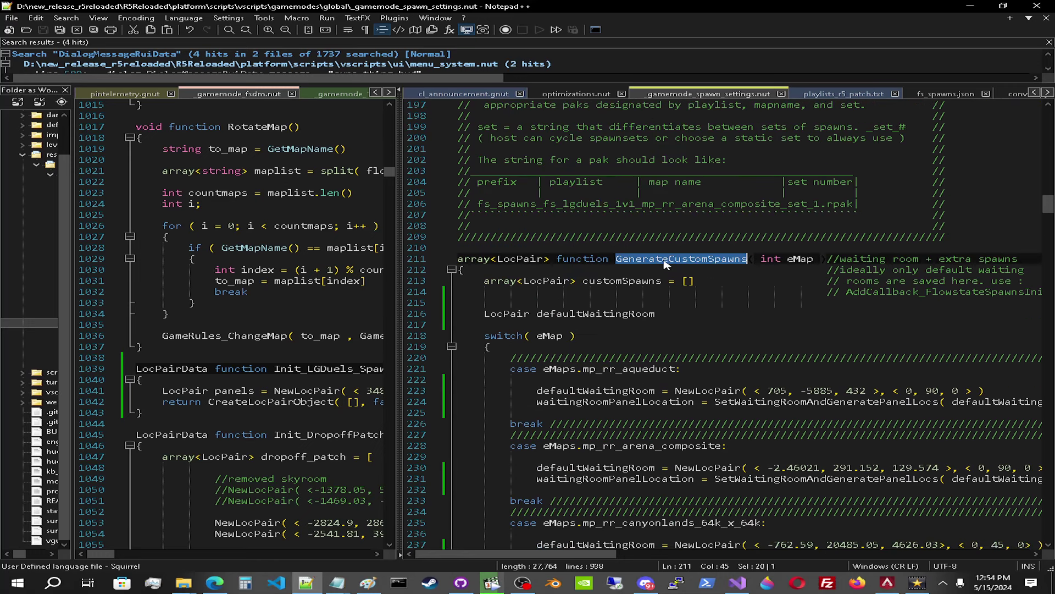
left_click(588, 413)
scroll(611, 338, "up", 2)
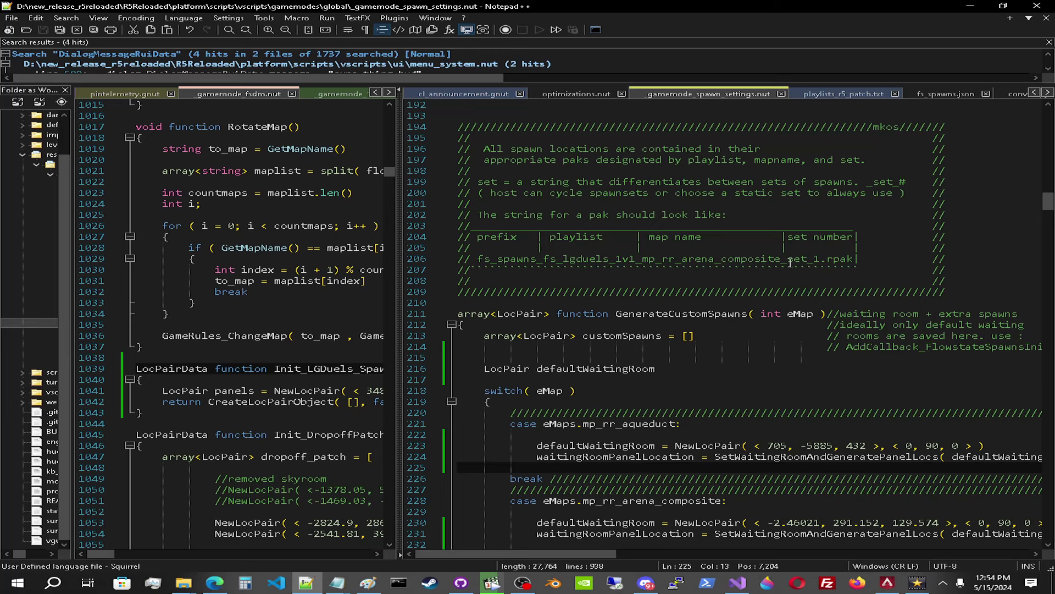
Examine the example pak name's fs_spawns_ prefix, map name and set_1 number.
mouse_move(789, 258)
left_mouse_down()
mouse_move(819, 258)
mouse_move(787, 258)
left_mouse_up()
left_click(819, 257)
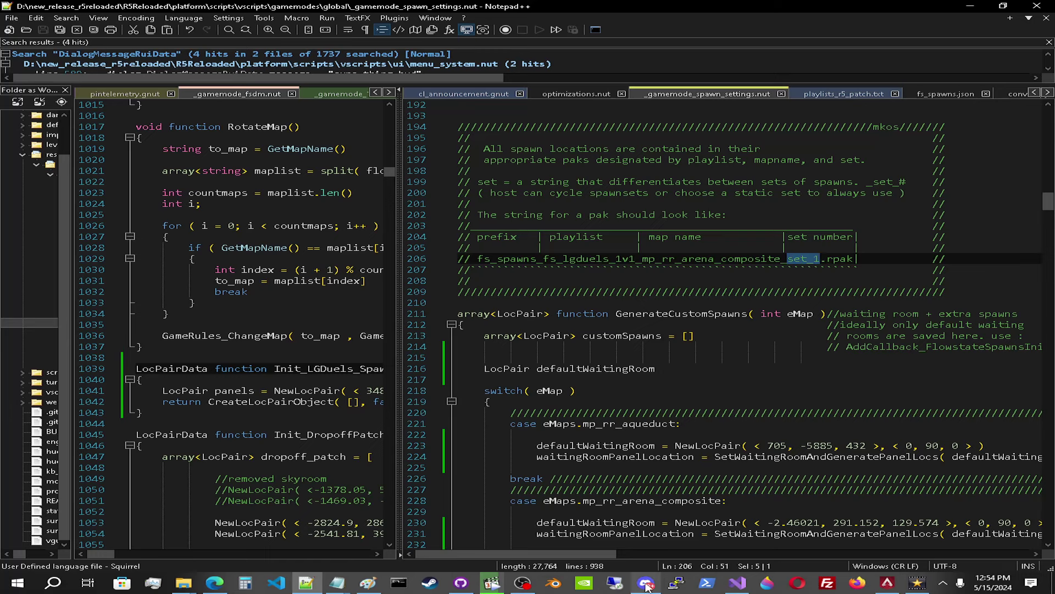
left_click(560, 258)
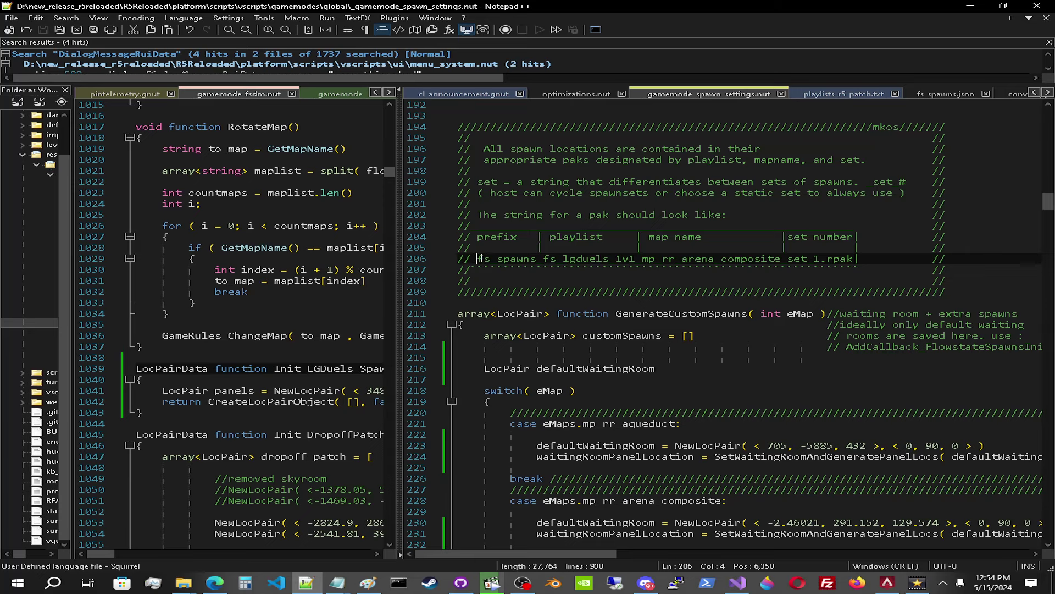
left_click_drag(477, 258, 545, 259)
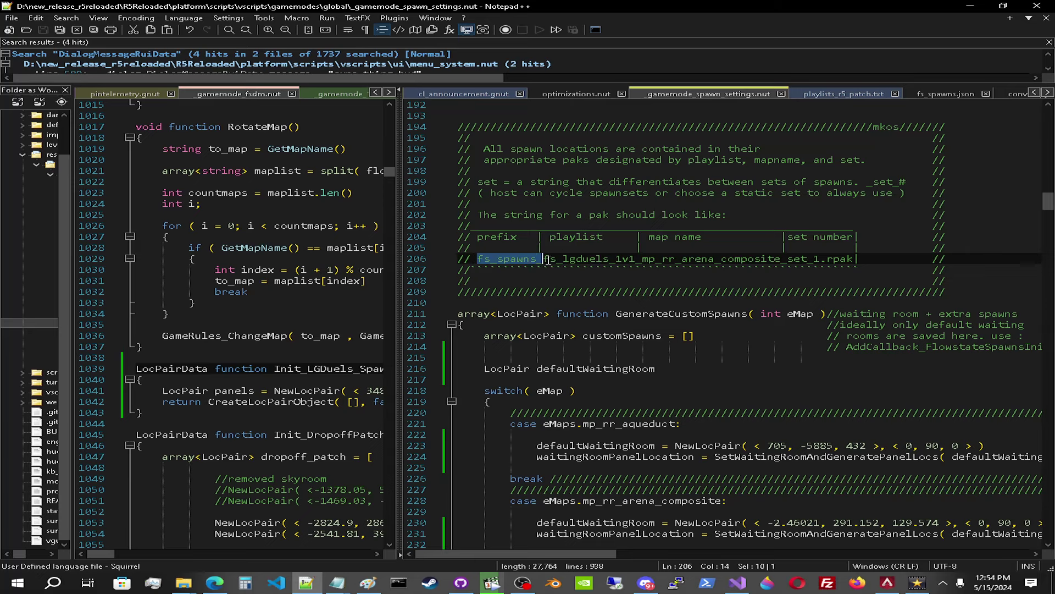
left_click_drag(545, 258, 641, 258)
left_click(668, 257)
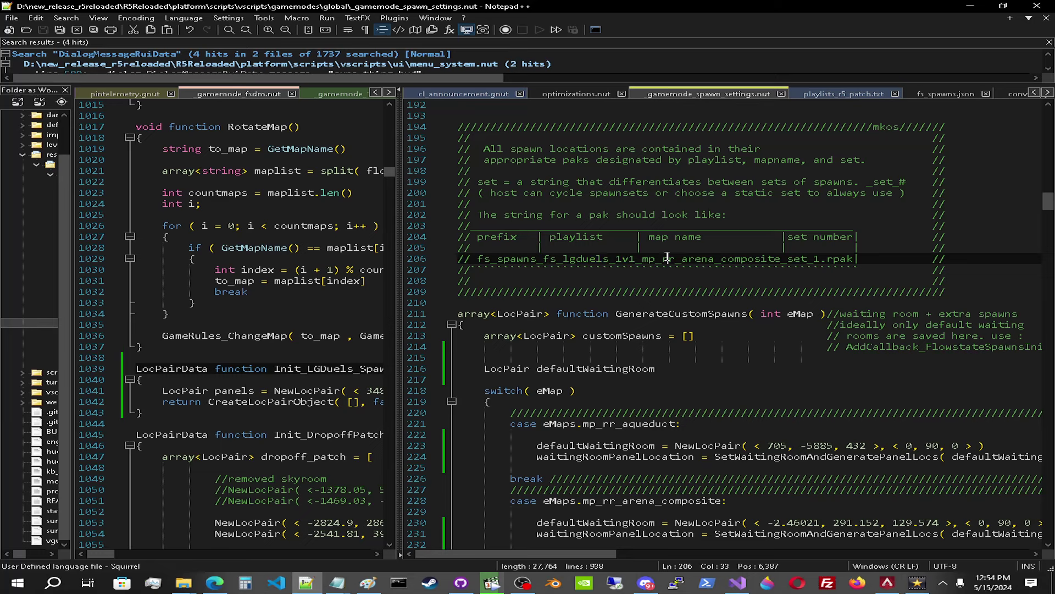
left_click_drag(643, 259, 820, 257)
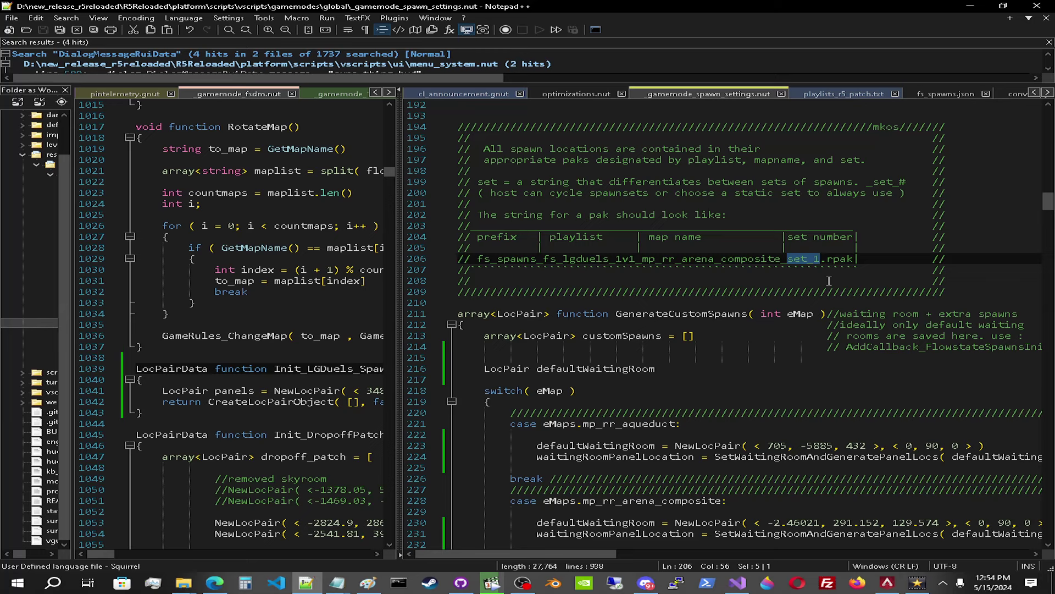
left_click(761, 258)
Examine the fs_lgduels_1v1 playlist part of the example pak name.
left_click_drag(552, 267, 558, 267)
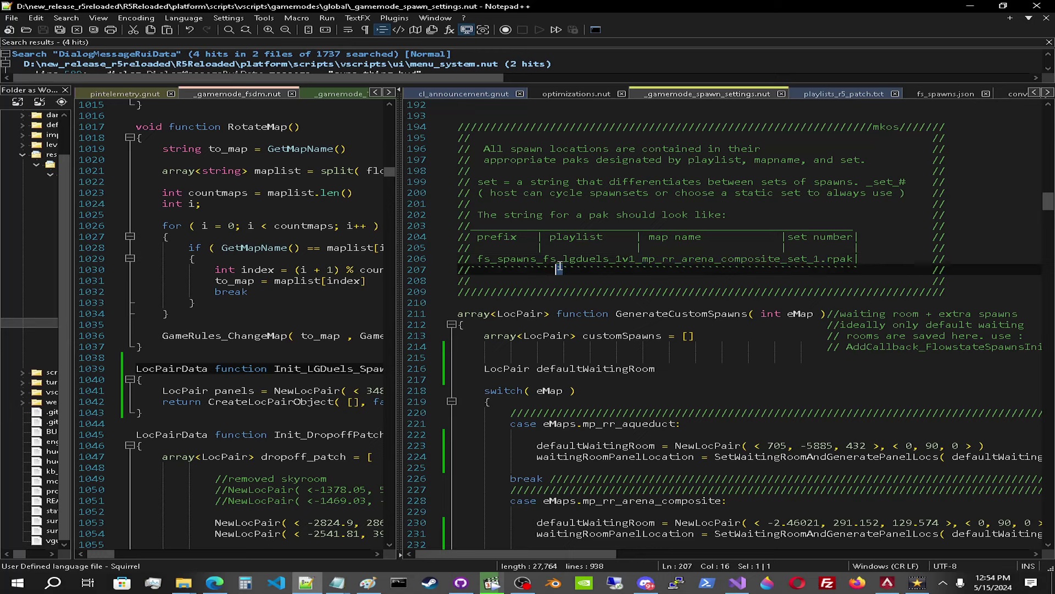
left_click(579, 259)
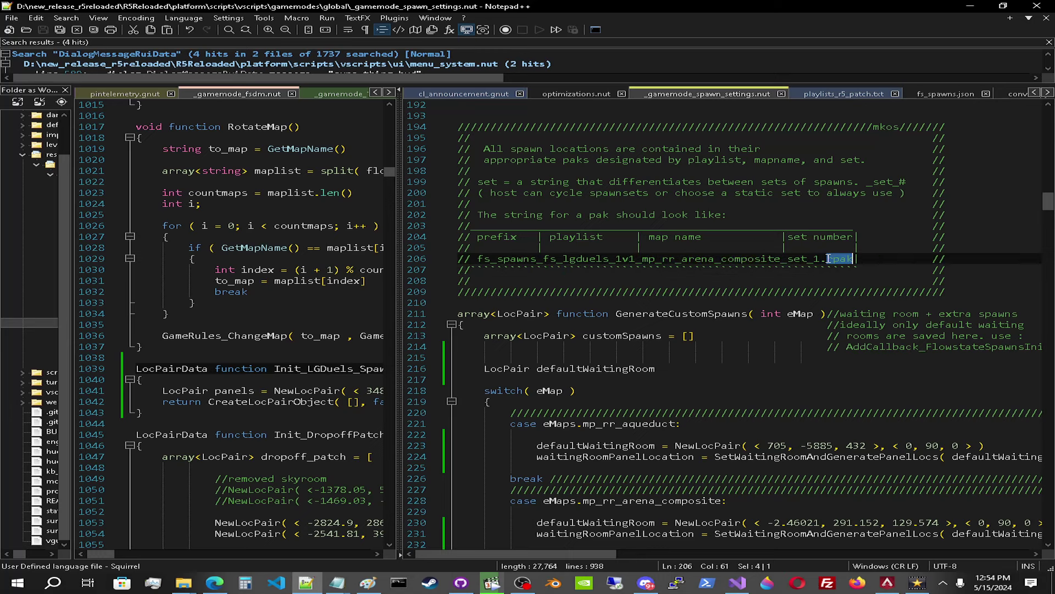
left_click(799, 259)
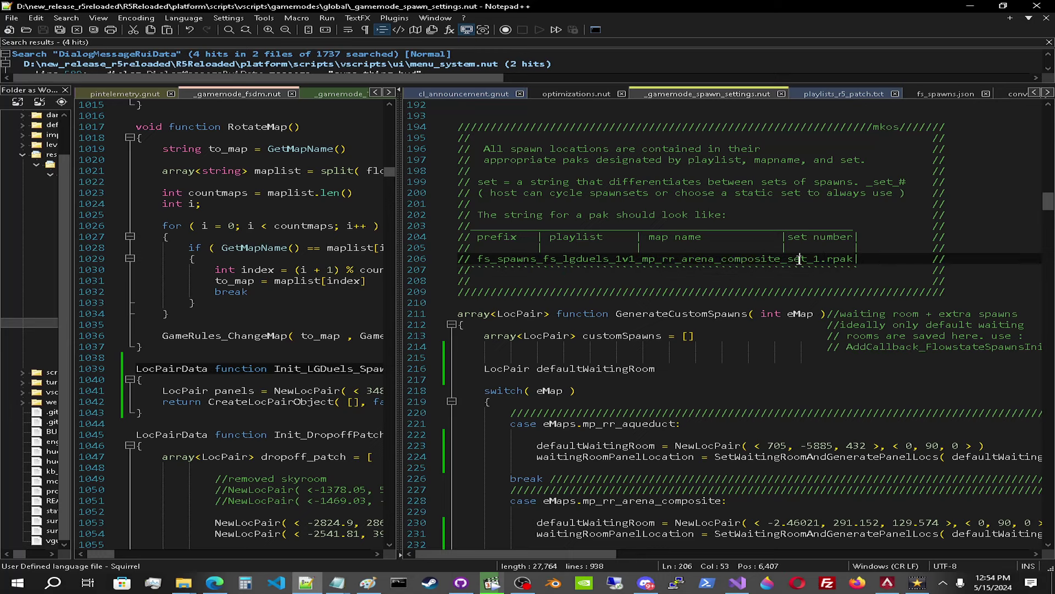
left_click(598, 258)
double_click(598, 259)
left_click_drag(543, 258, 632, 259)
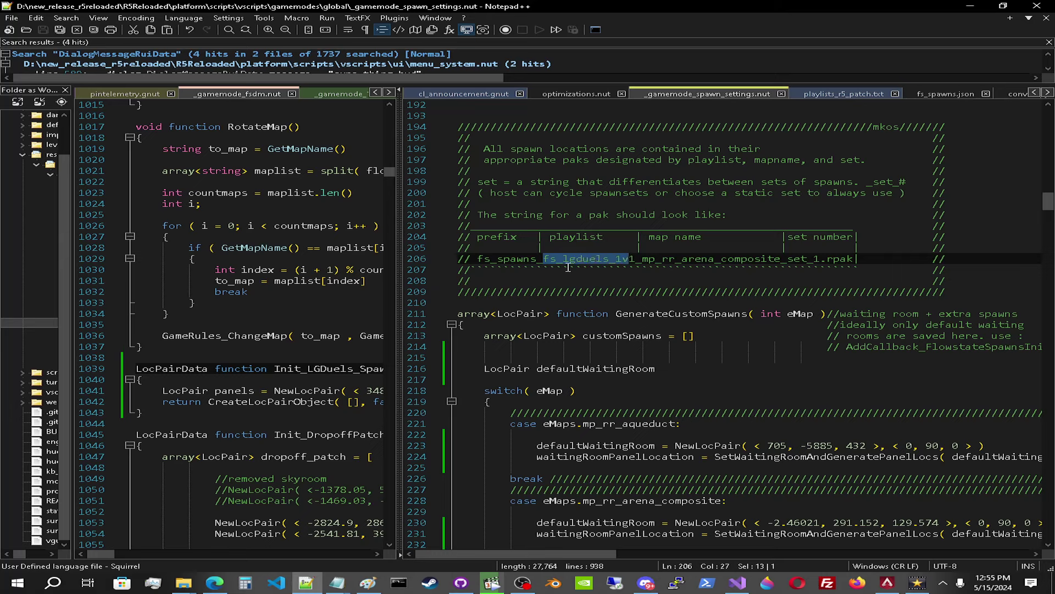
left_click_drag(544, 258, 635, 263)
left_click(670, 281)
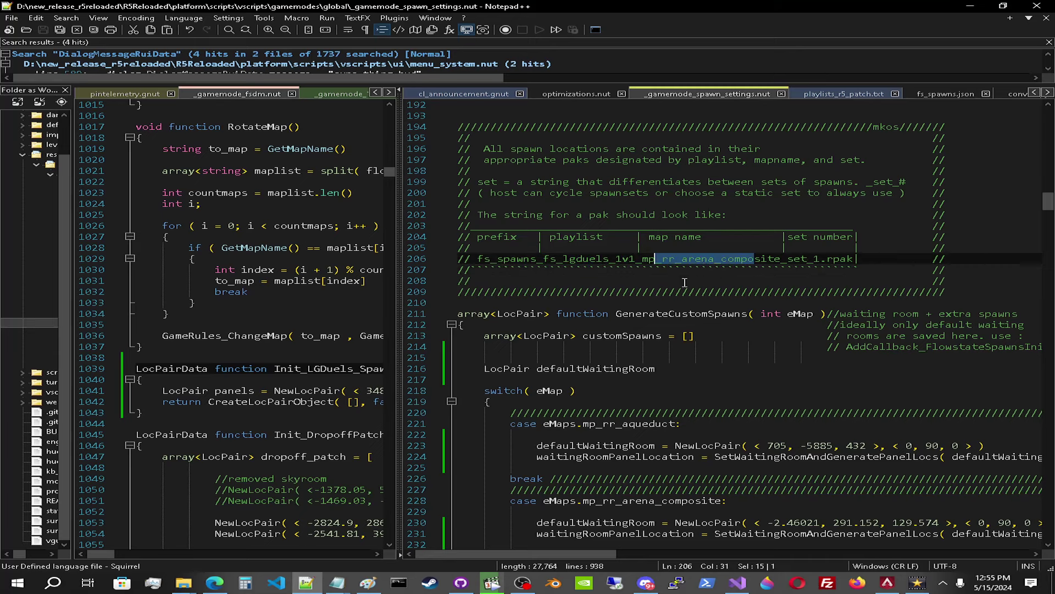
scroll(673, 281, "down", 2)
scroll(671, 282, "down", 2)
scroll(672, 282, "up", 2)
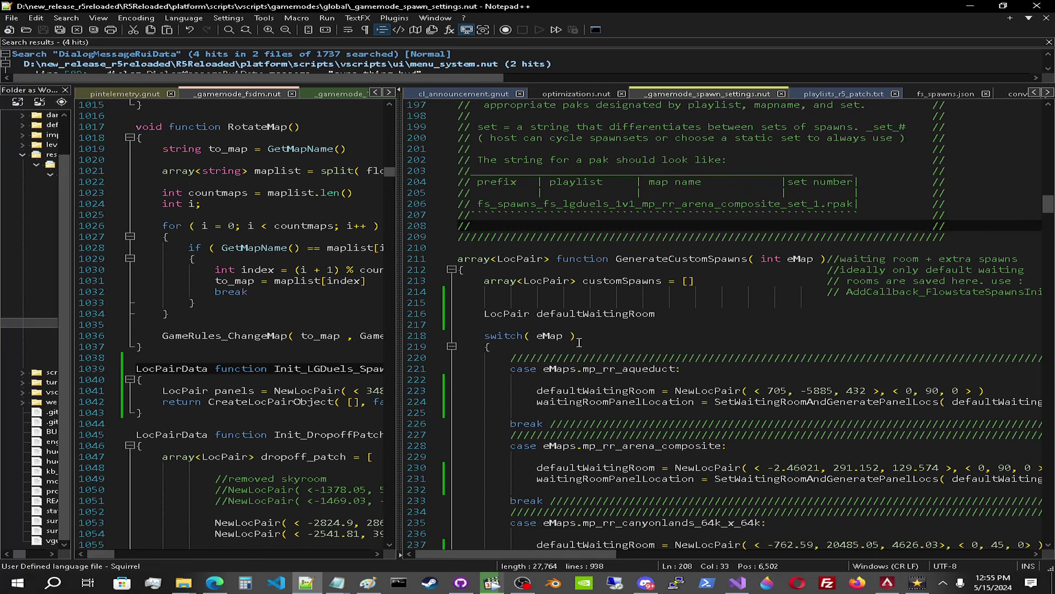
Add a copied customSpawns variable on a new line in the aqueduct case.
left_click(578, 412)
key("Return")
key("Return")
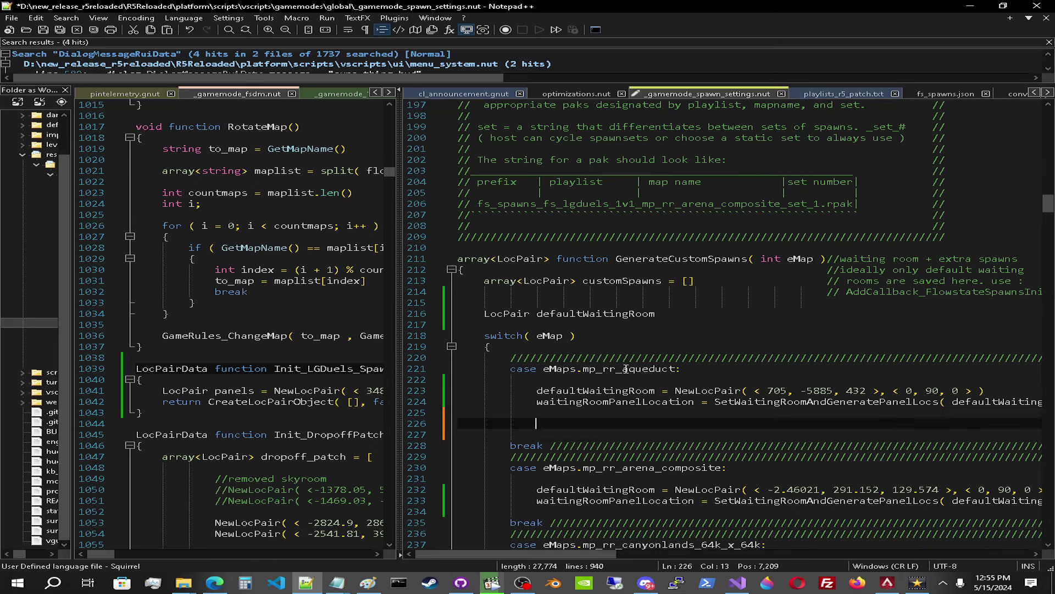
double_click(619, 281)
key("ctrl+c")
left_click(572, 423)
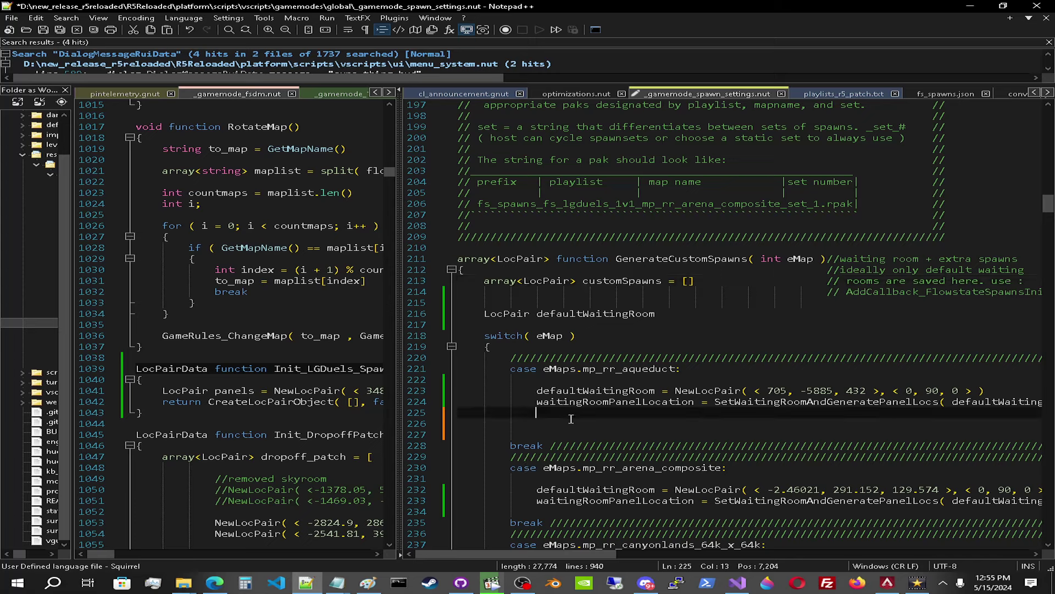
key("ctrl+v")
type("= ")
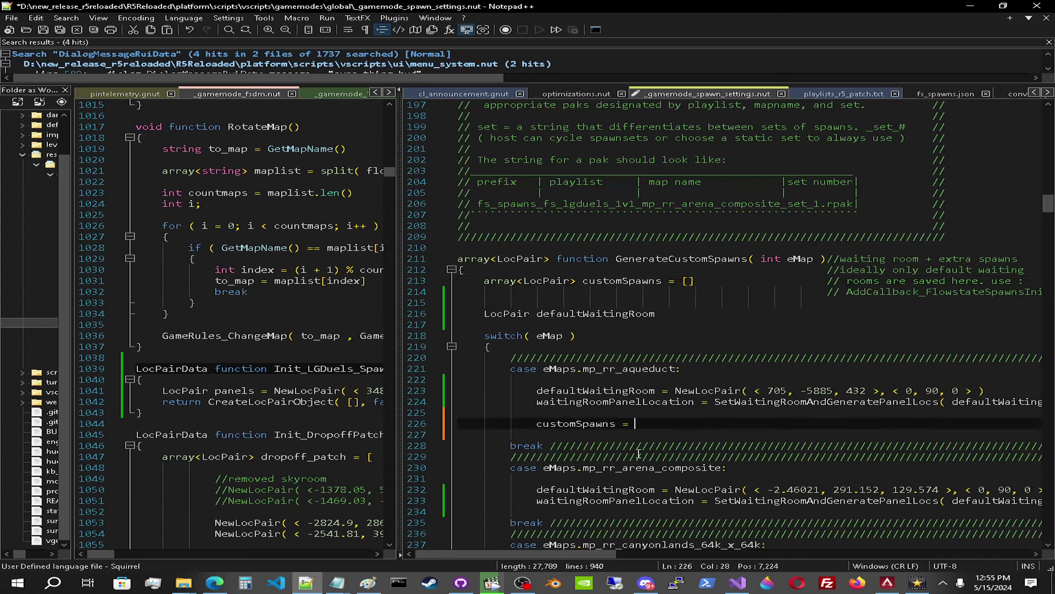
type("[")
Fill the customSpawns list with two copies of the waiting room NewLocPair location.
key("Return")
key("Return")
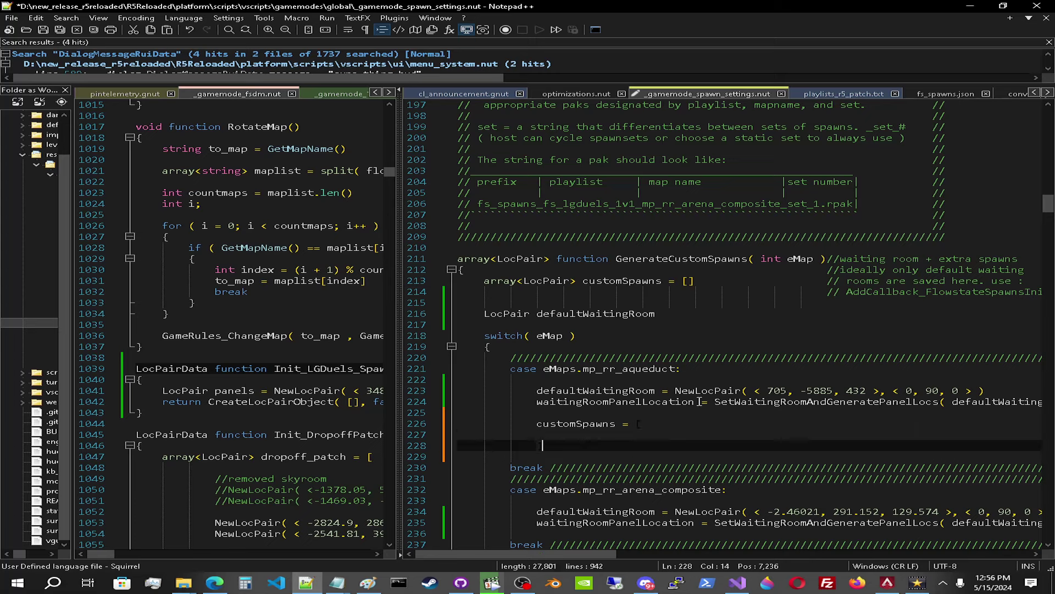
left_click_drag(674, 390, 992, 389)
key("ctrl+c")
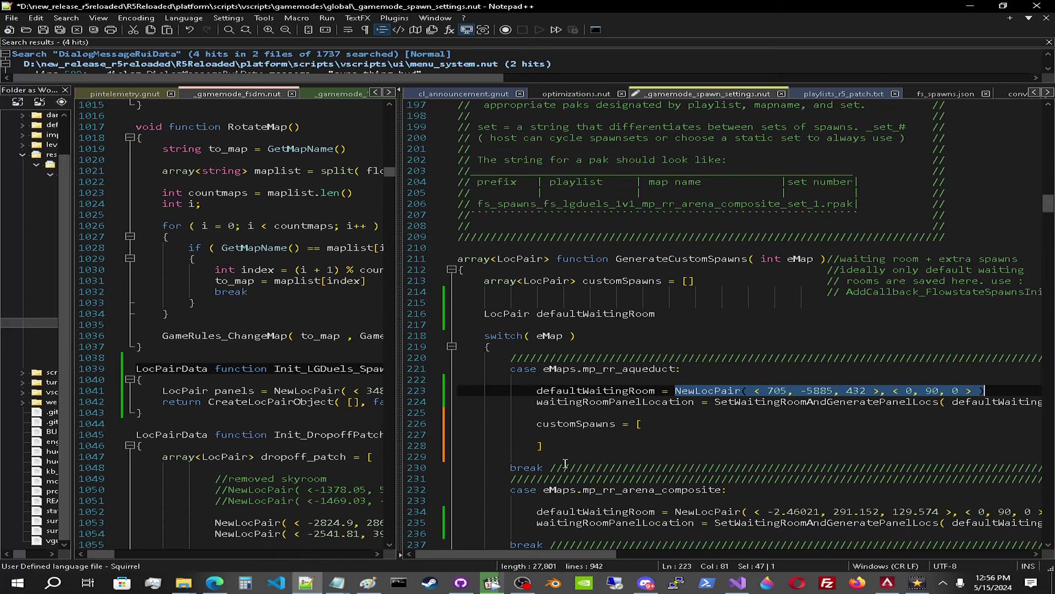
left_click(588, 435)
key("ctrl+v")
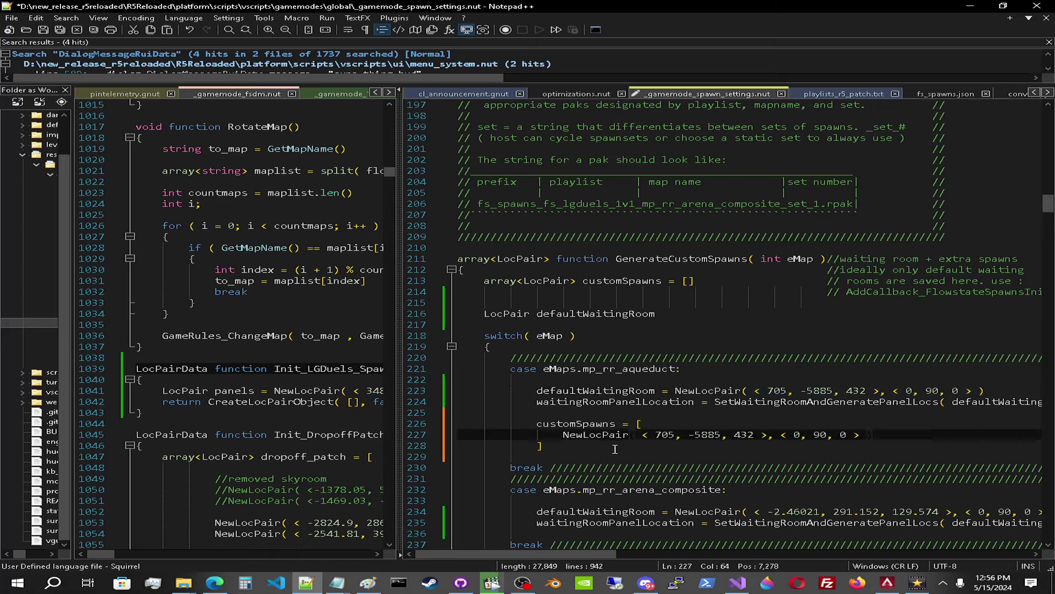
type(",")
key("Return")
key("ctrl+v")
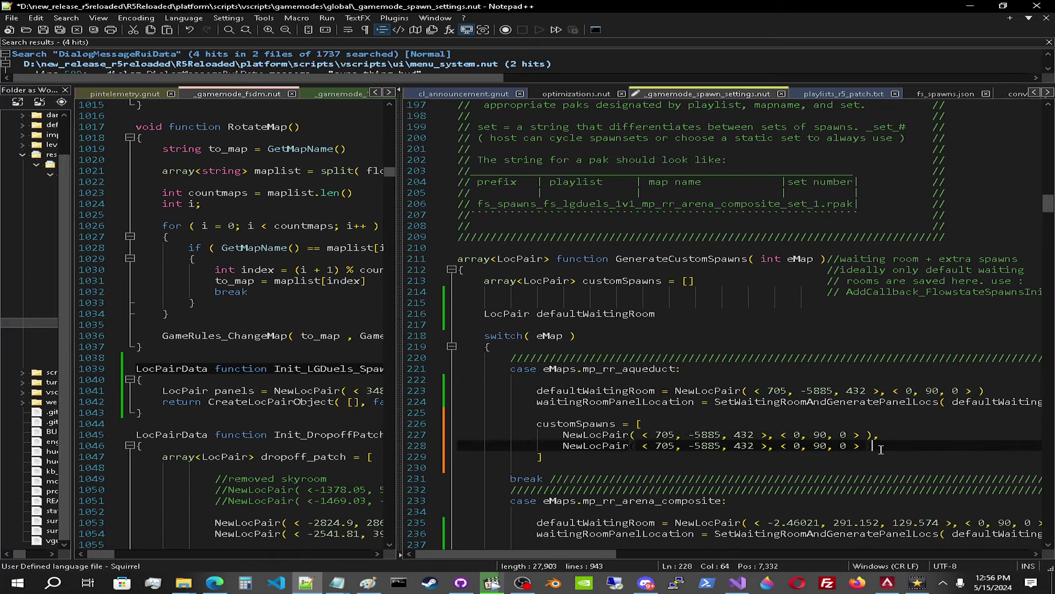
left_click_drag(880, 449, 647, 445)
Delete the two placeholder NewLocPair entries and the emptied customSpawns list lines.
left_click(647, 445)
scroll(700, 460, "down", 2)
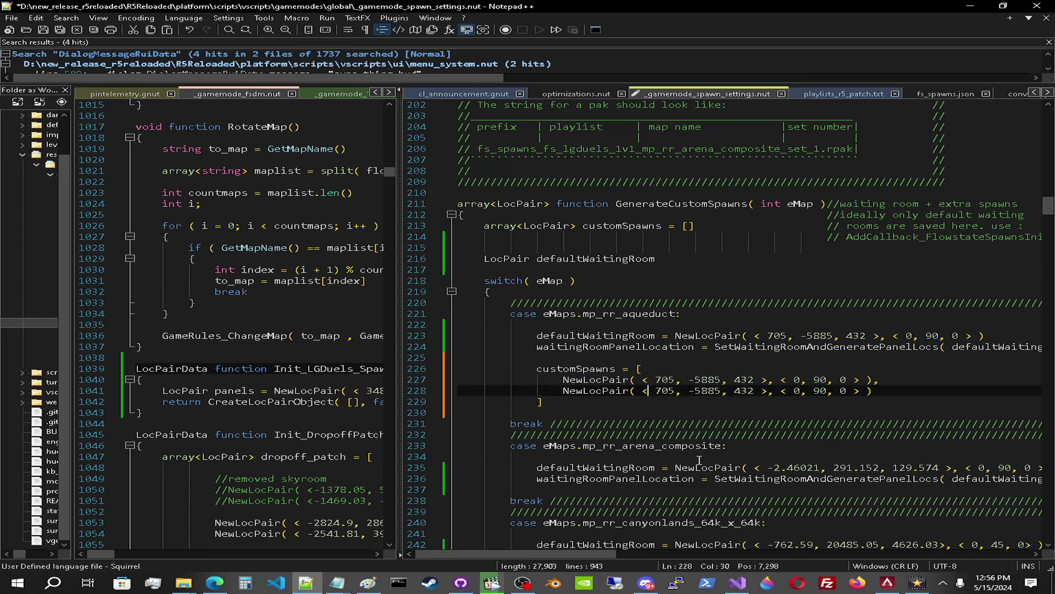
scroll(666, 441, "down", 4)
scroll(641, 462, "up", 3)
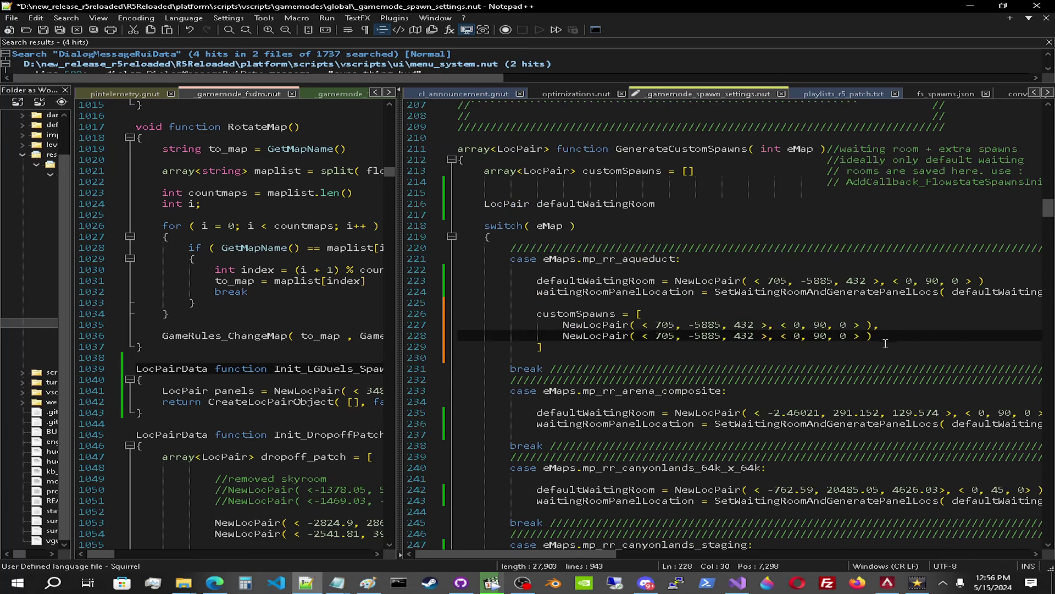
left_click_drag(882, 336, 457, 325)
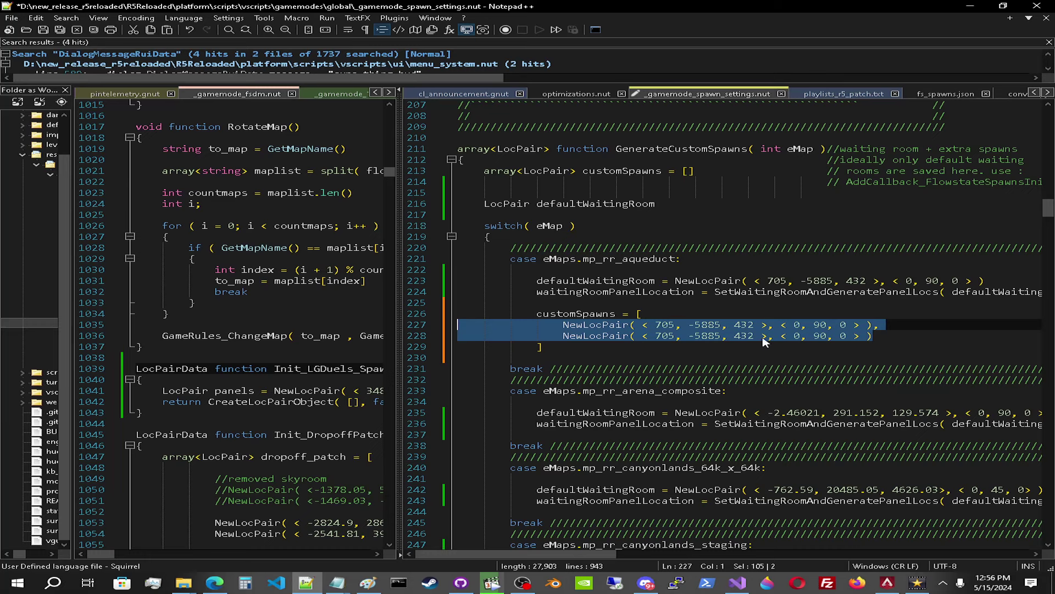
left_click(804, 336)
left_click_drag(880, 335, 545, 315)
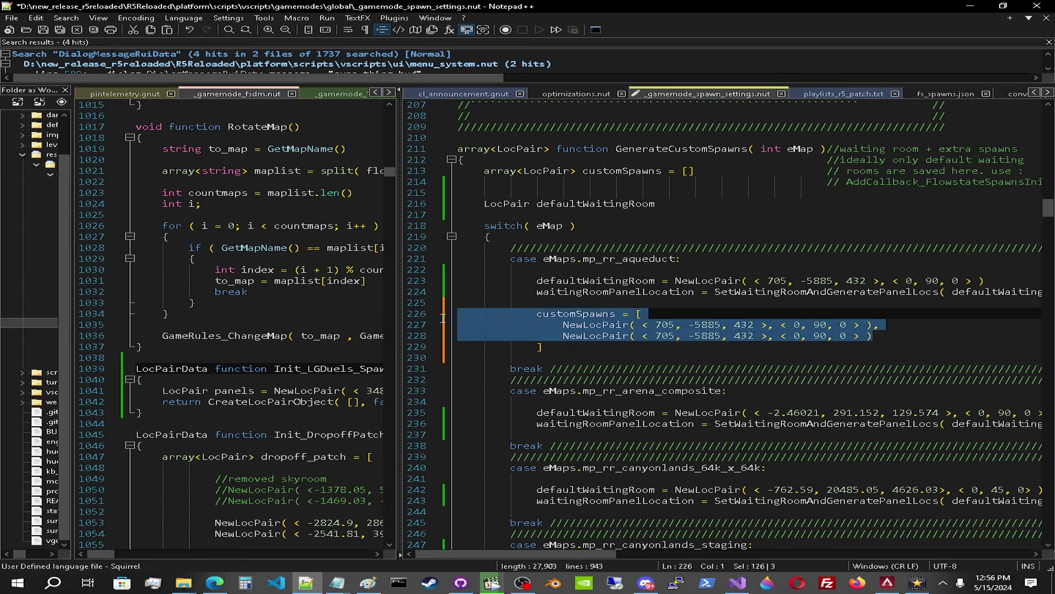
left_click(576, 335)
left_click_drag(881, 335, 454, 322)
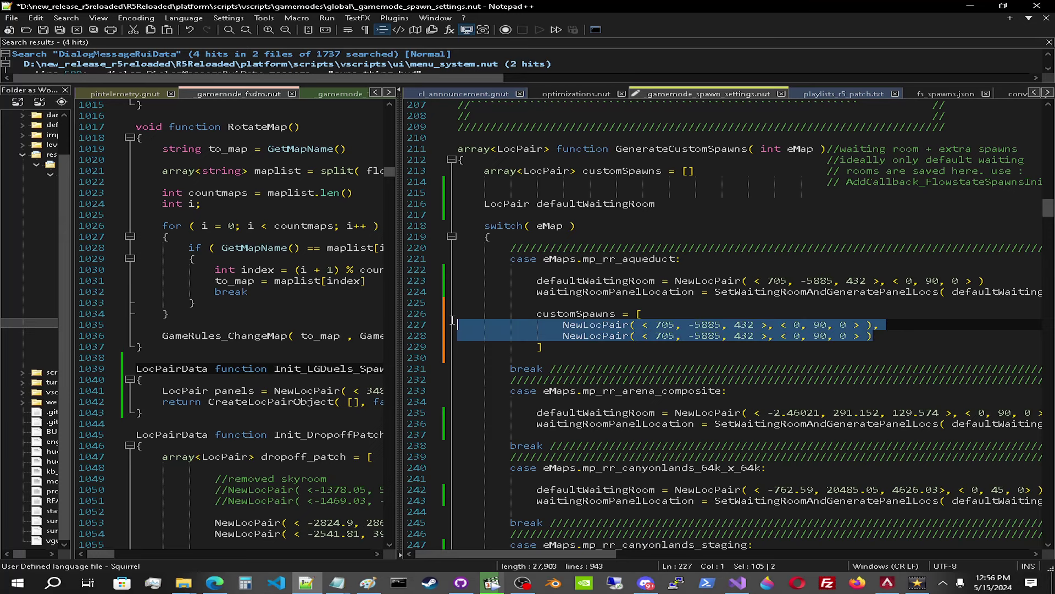
left_click(662, 335)
left_click_drag(895, 336, 729, 335)
left_click(458, 324, "shift")
key("BackSpace")
key("BackSpace")
Copy AddCallback_FlowstateSpawnsInit from the comment and widen the _gamemode_fsdm.nut pane.
left_click_drag(577, 330, 457, 313)
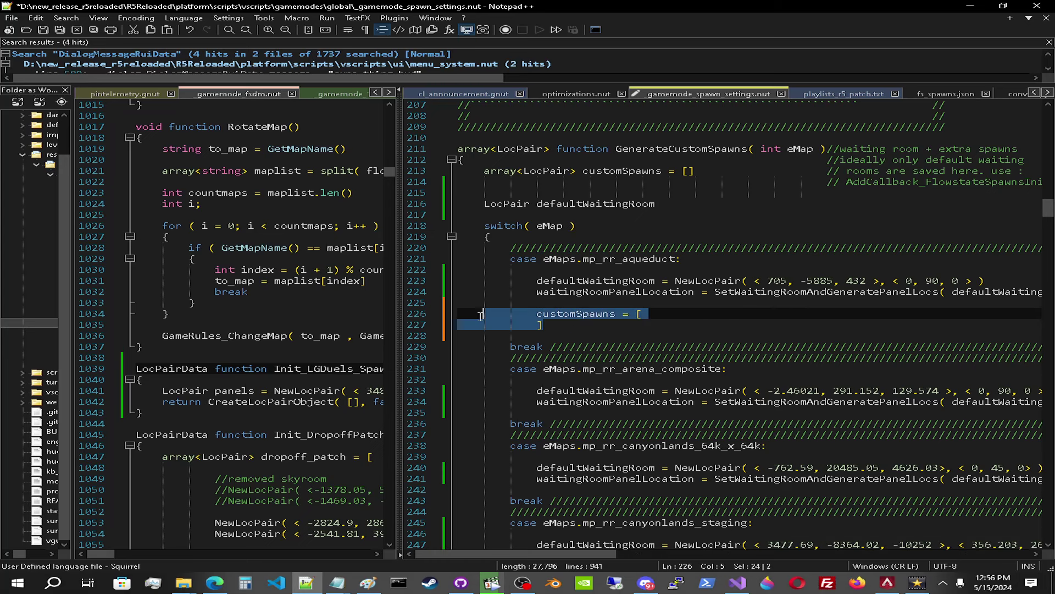
key("BackSpace")
key("BackSpace")
key("BackSpace")
key("BackSpace")
key("BackSpace")
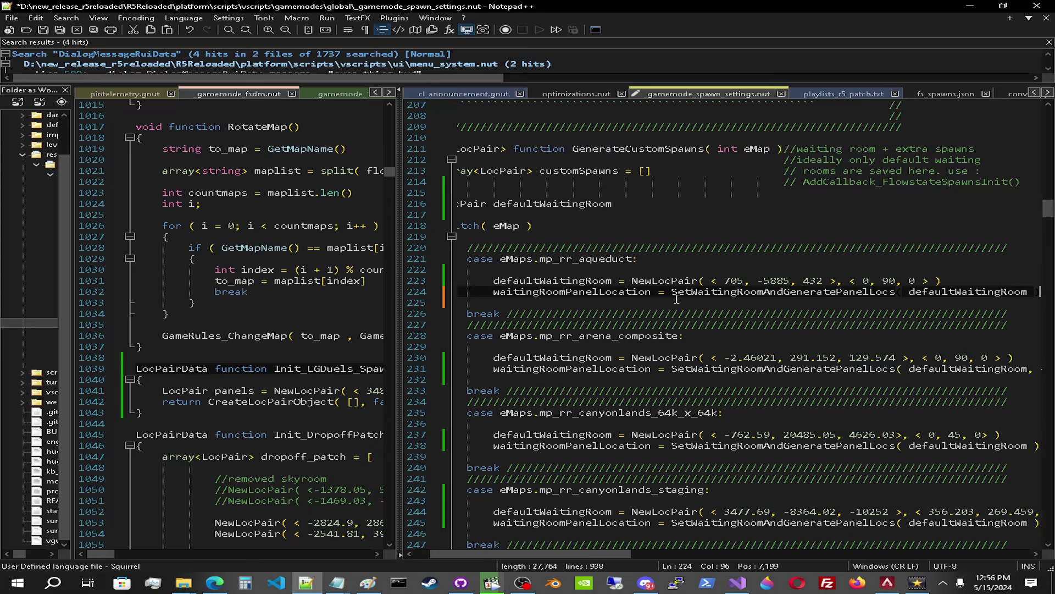
double_click(862, 182)
key("ctrl+c")
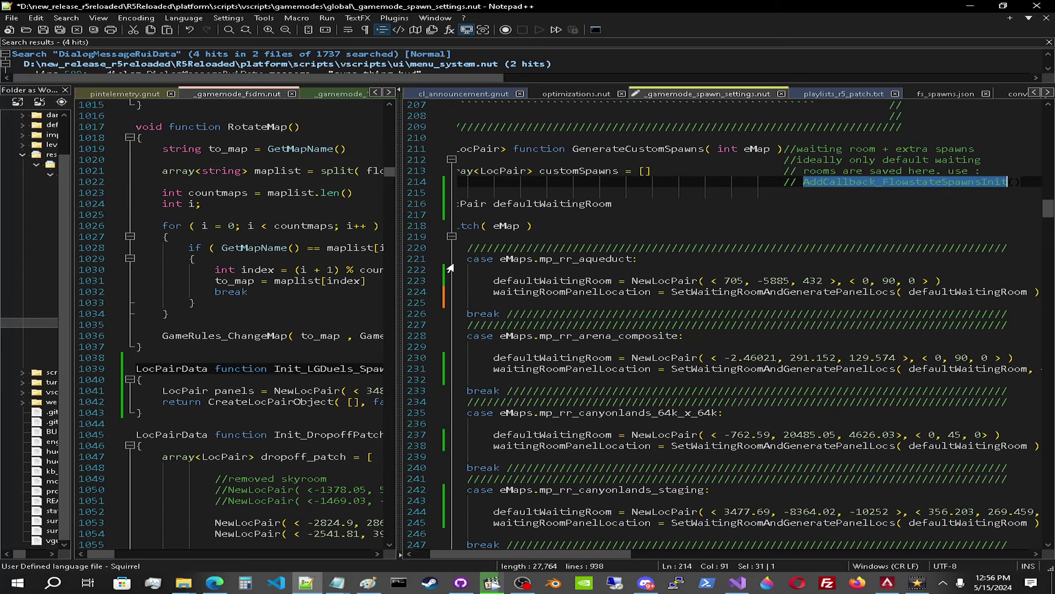
left_click_drag(402, 259, 615, 264)
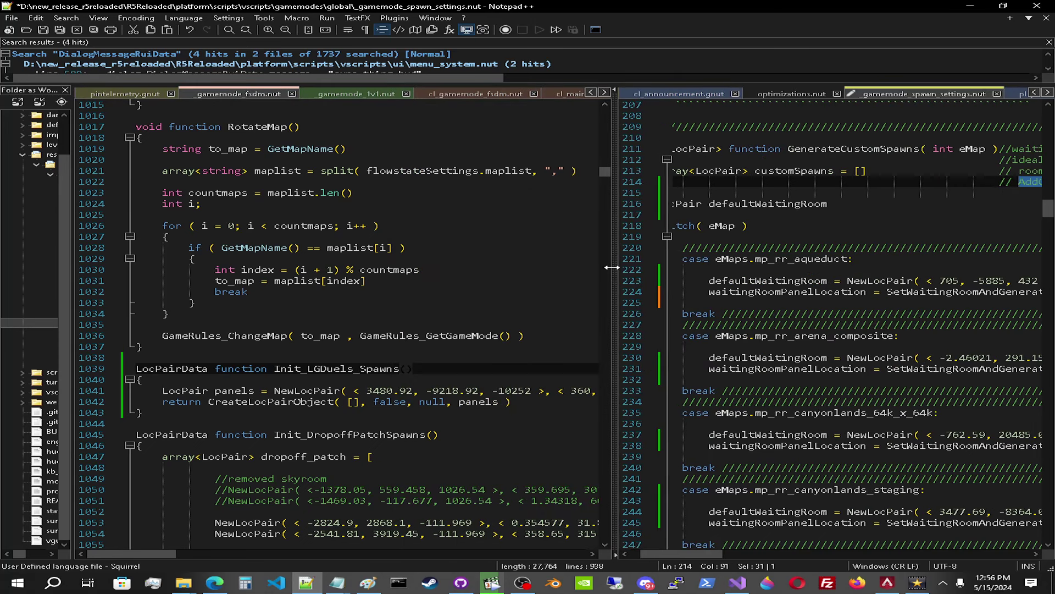
left_click(434, 269)
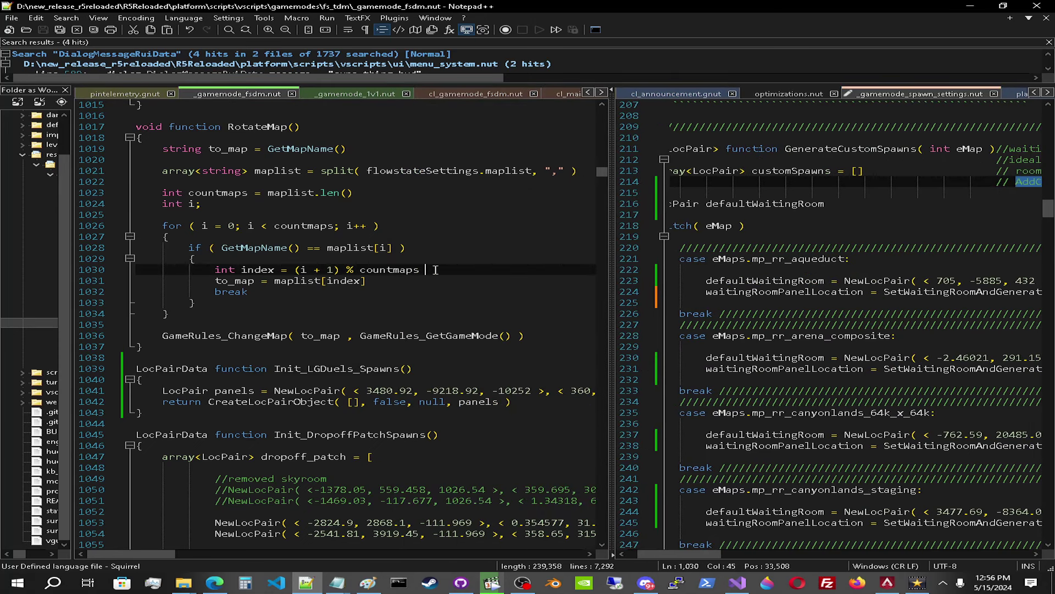
Search _gamemode_fsdm.nut for AddCallback_FlowstateSpawnsInit and select the Init_DropoffPatchSpawns registration.
key("ctrl+f")
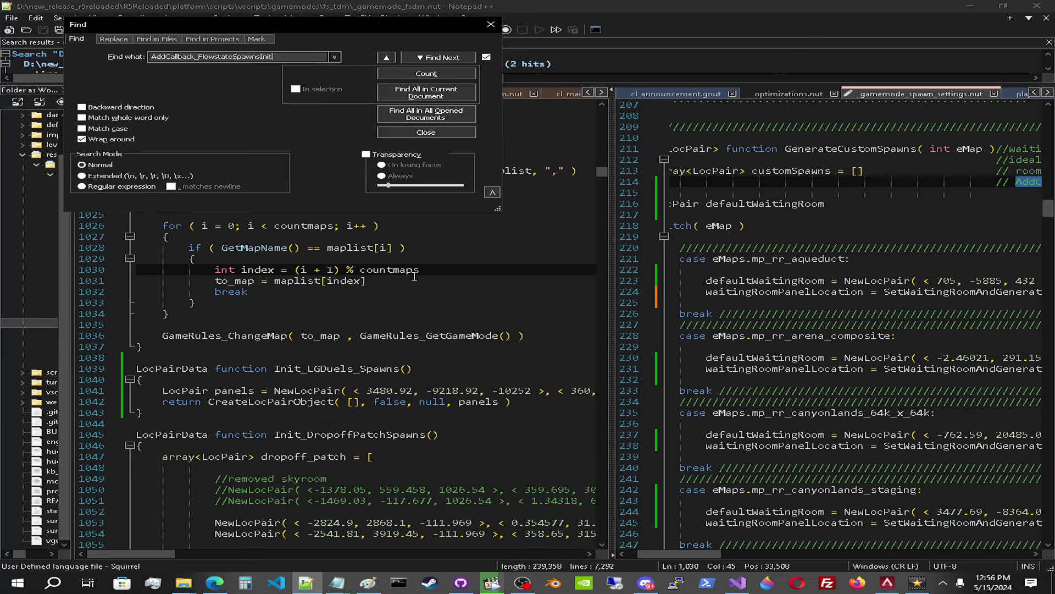
key("Return")
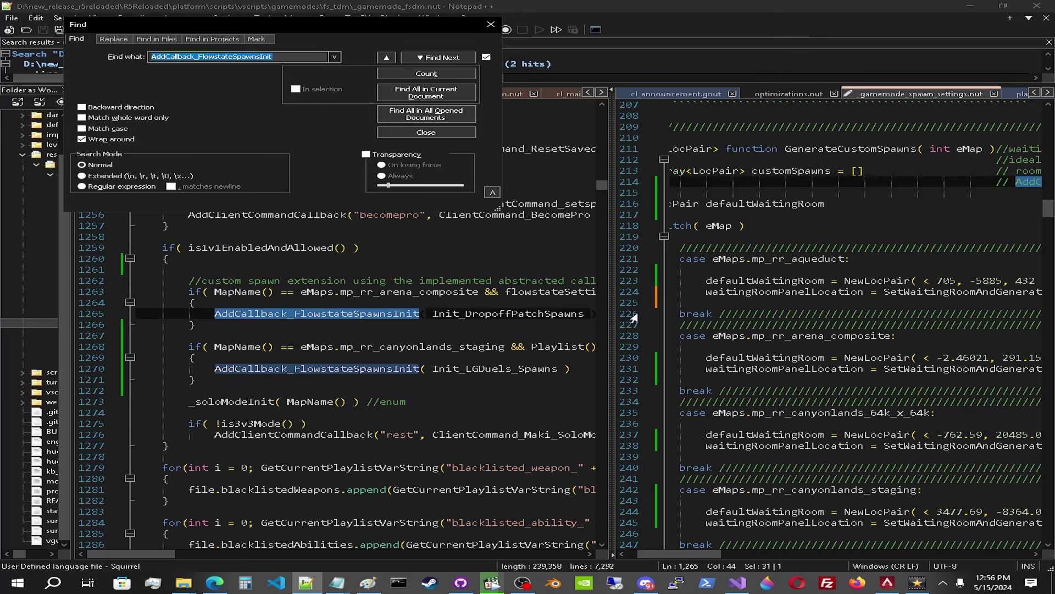
left_click_drag(610, 302, 670, 363)
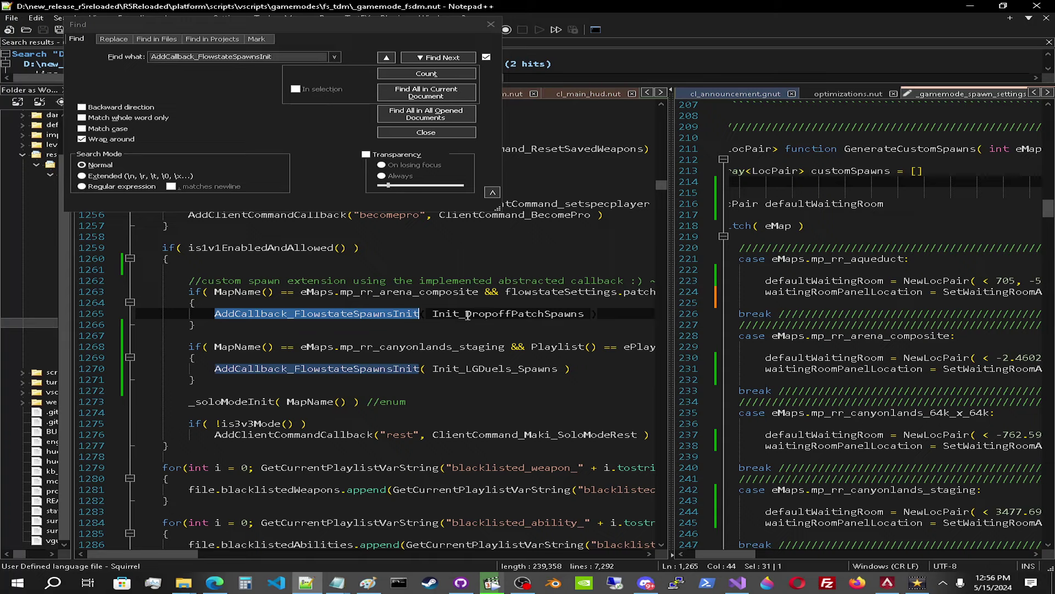
double_click(505, 317)
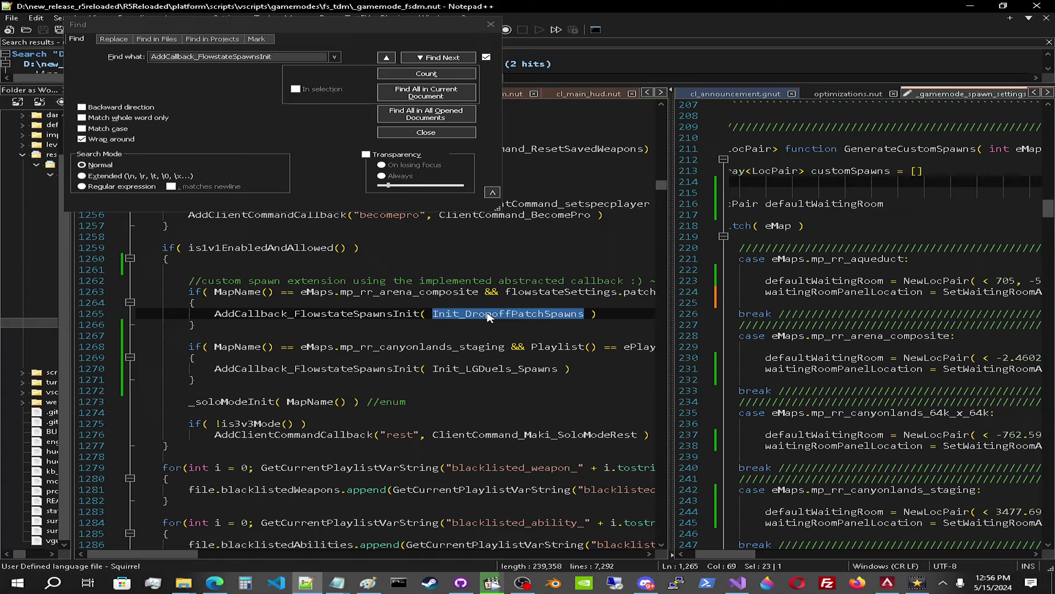
Paste AddCallback_FlowstateSpawnsInit on a new first line of the 1v1 block with myspawns.
left_click(394, 314)
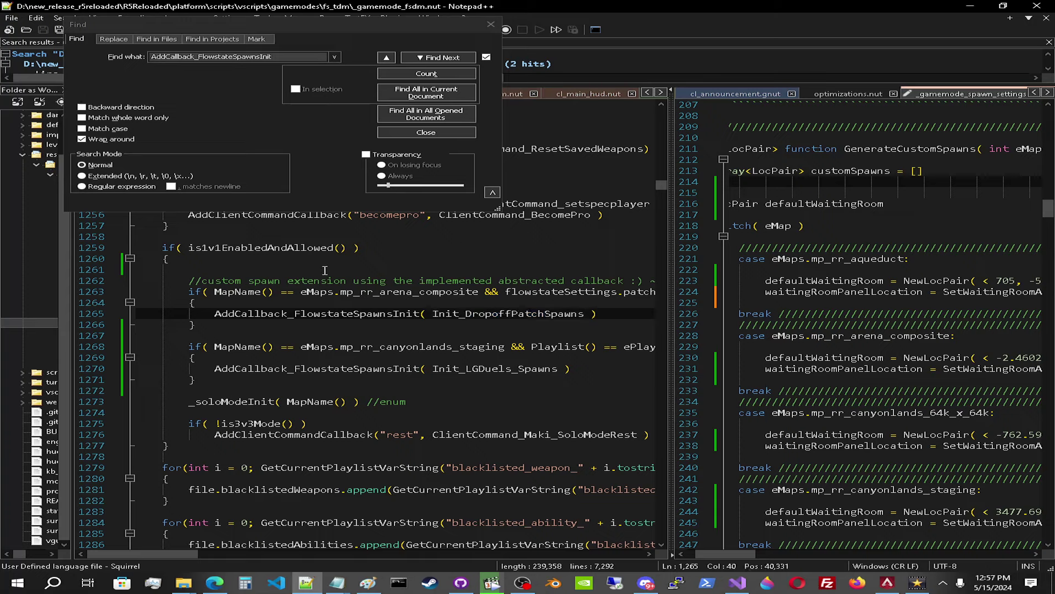
left_click(271, 269)
key("Return")
key("Up")
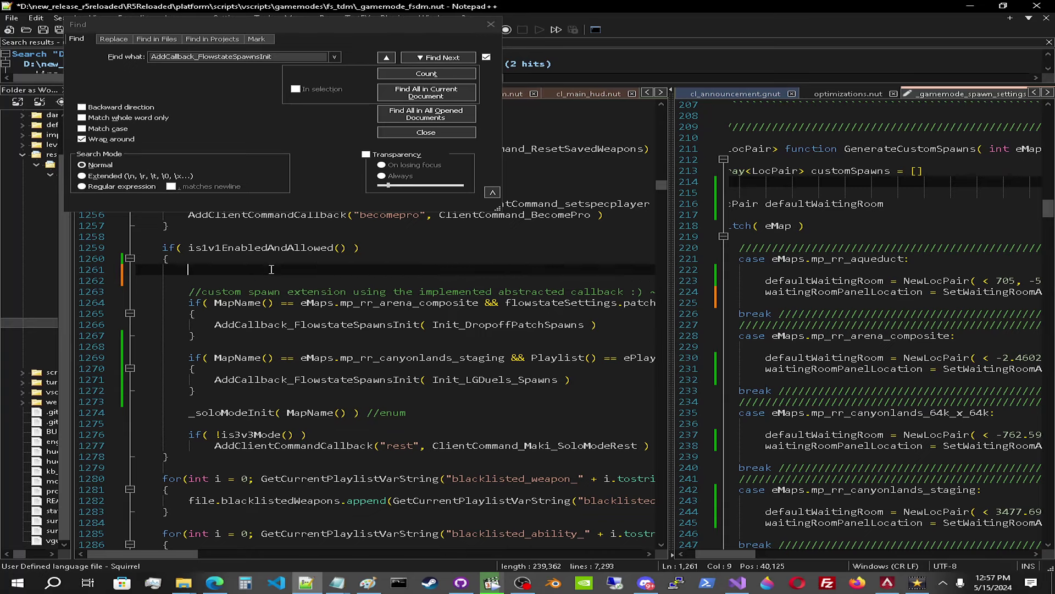
key("ctrl+v")
type("(")
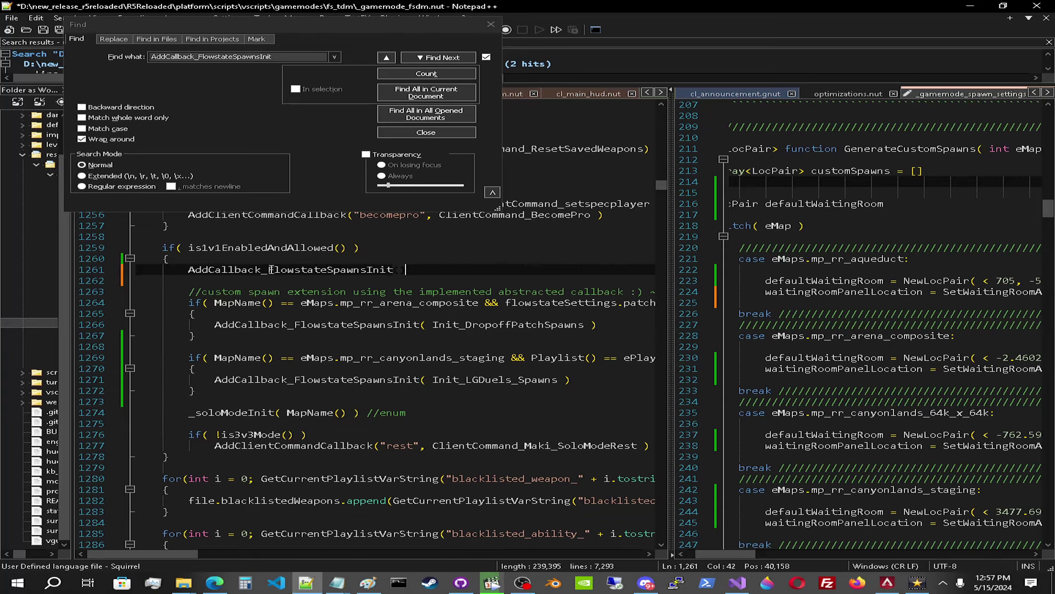
type(") myspawn ")
type("s")
double_click(426, 270)
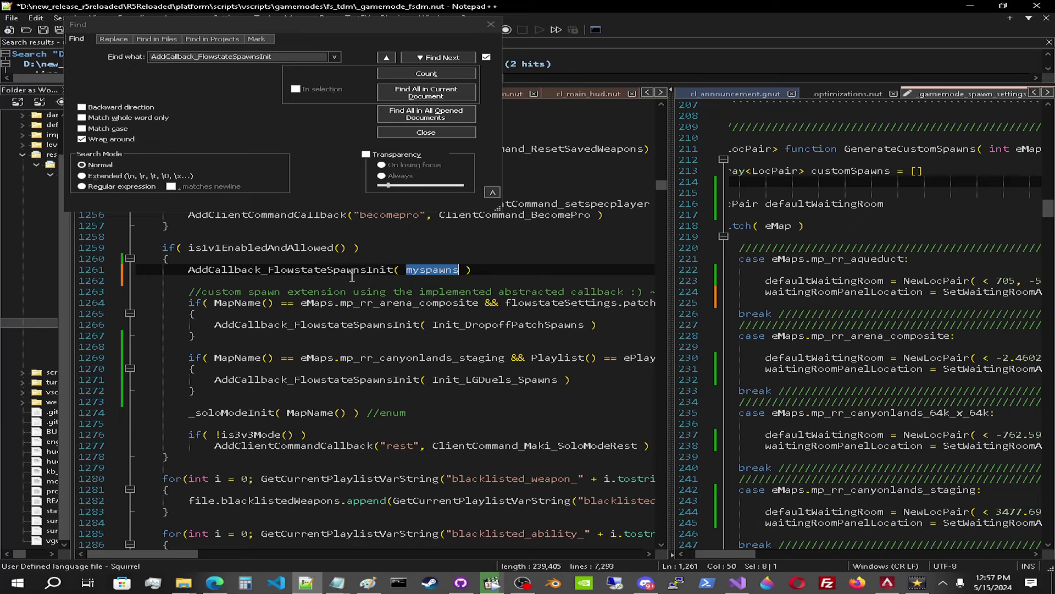
left_click(422, 59)
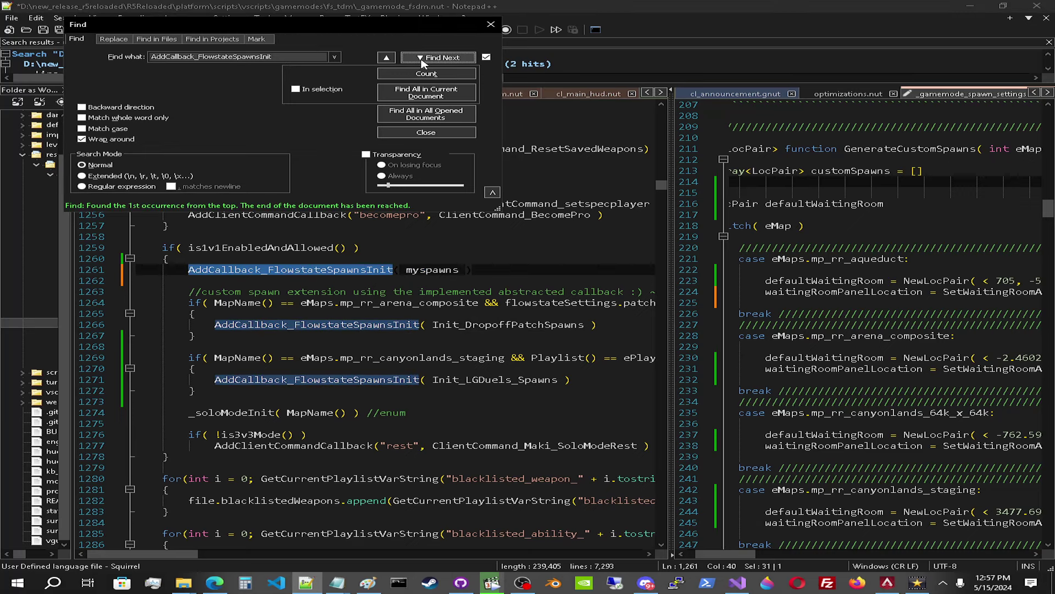
Search for Init_LGDuels_Spawns to reach its definition on line 1039.
double_click(478, 379)
key("ctrl+c")
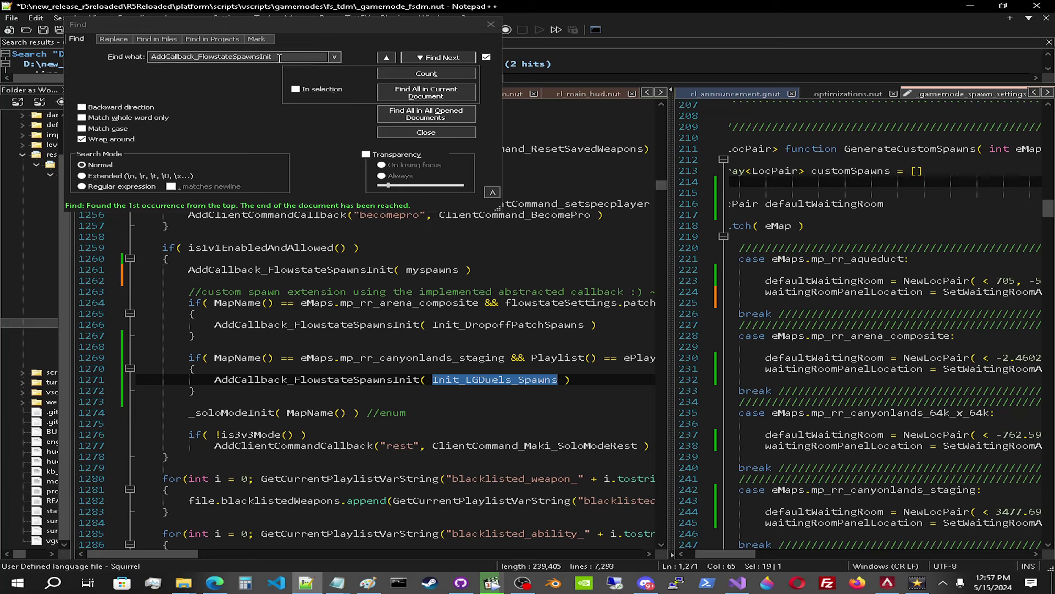
double_click(279, 57)
key("ctrl+v")
key("Return")
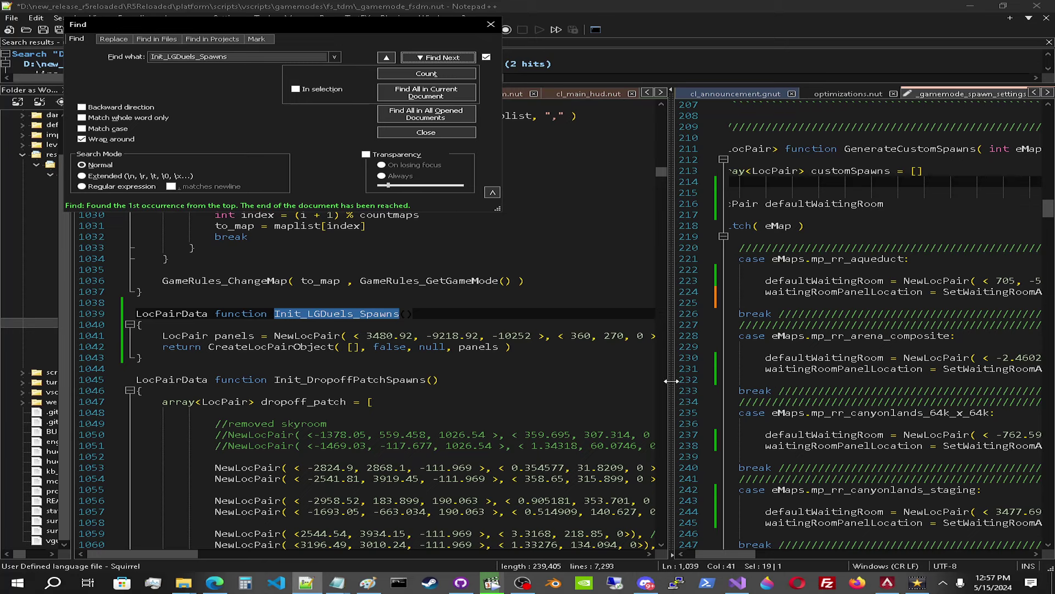
left_click_drag(672, 381, 799, 381)
Trace how the definition uses panels and NewLocPair, then return to the search.
left_click(234, 347)
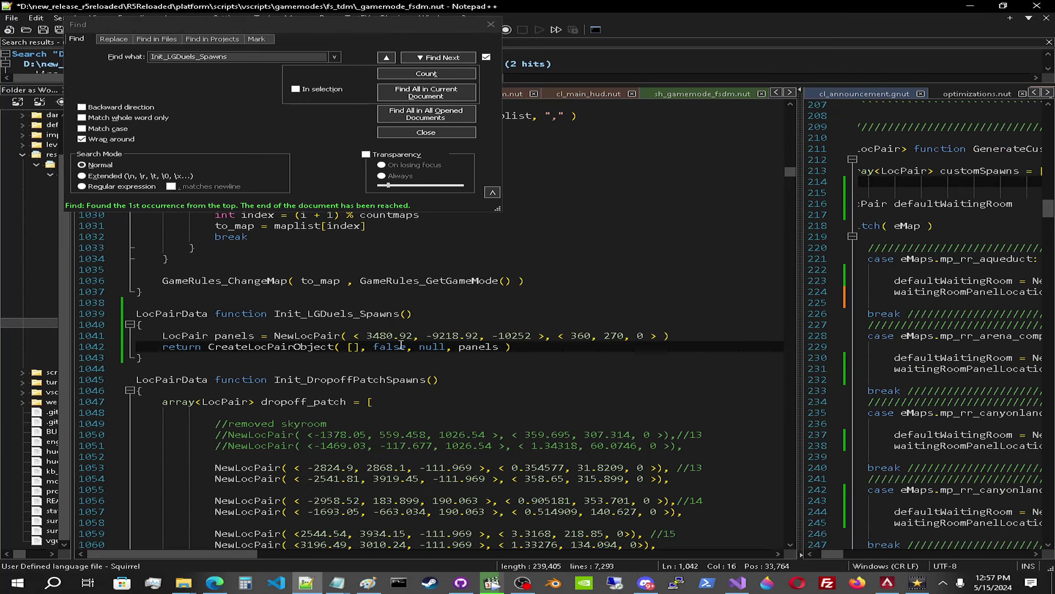
double_click(234, 336)
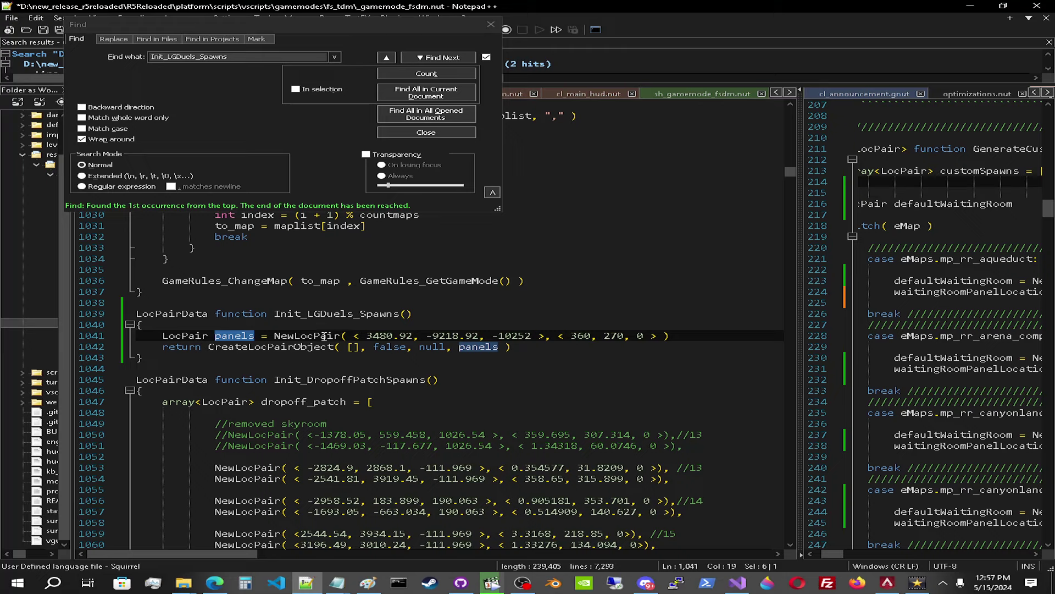
double_click(325, 335)
double_click(234, 335)
double_click(310, 314)
left_click(291, 324)
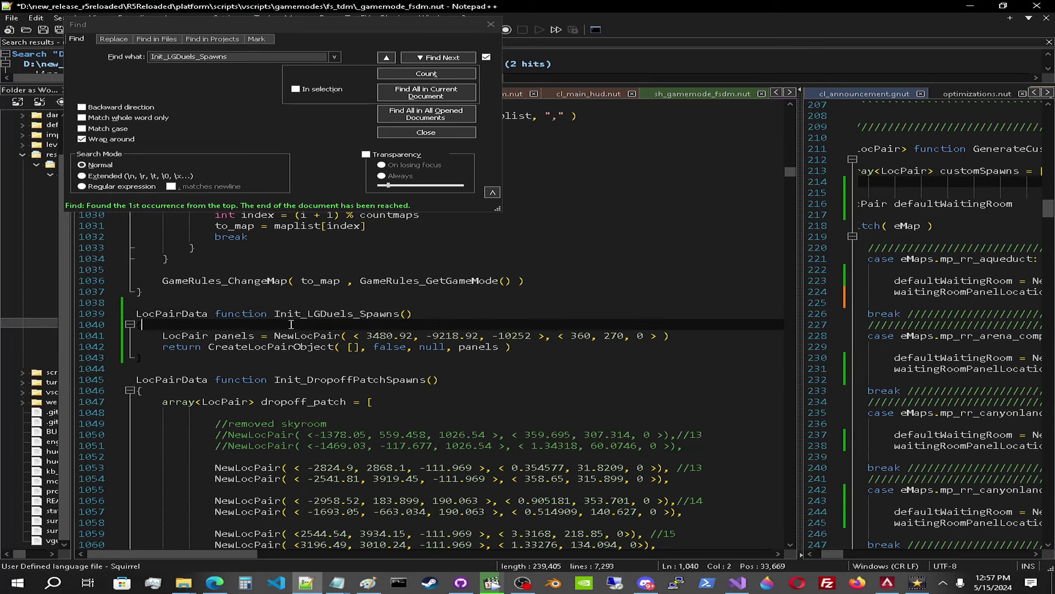
left_click(386, 57)
left_click(386, 57)
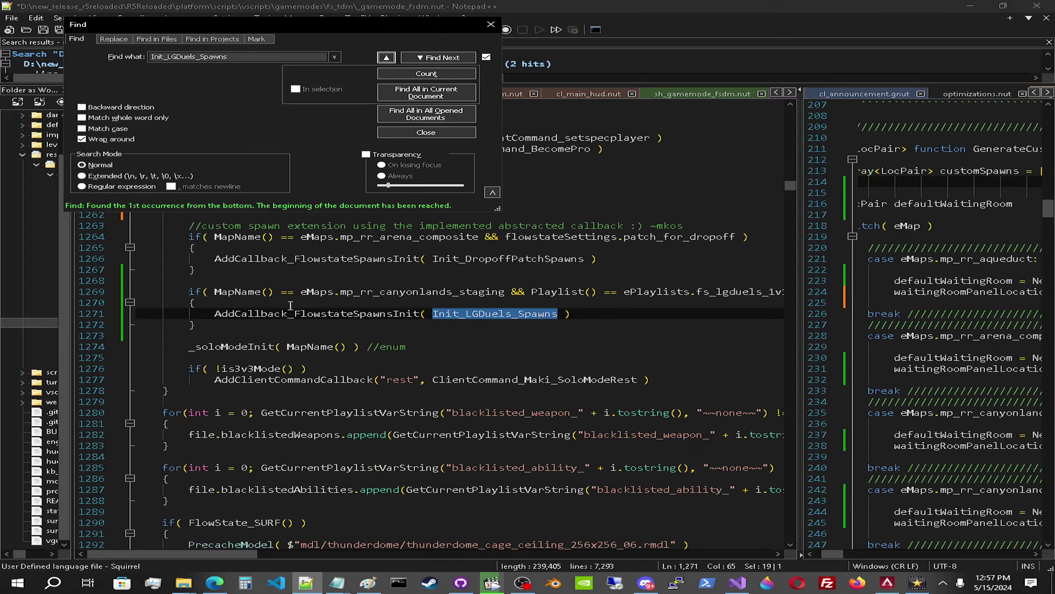
left_click_drag(340, 291, 498, 291)
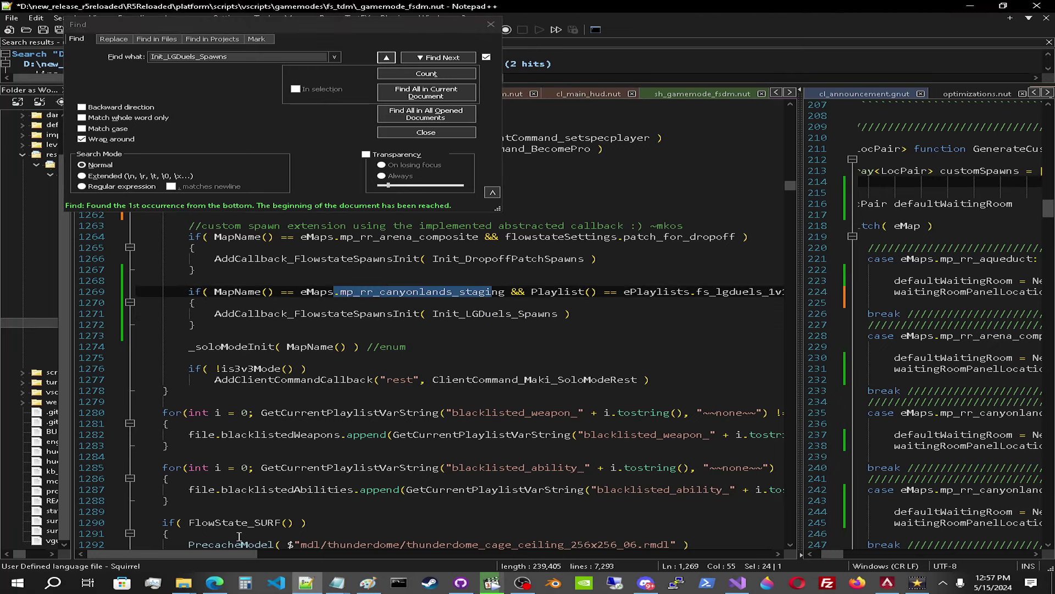
scroll(368, 291, "right", 3)
left_click(359, 292)
left_click_drag(458, 291, 559, 292)
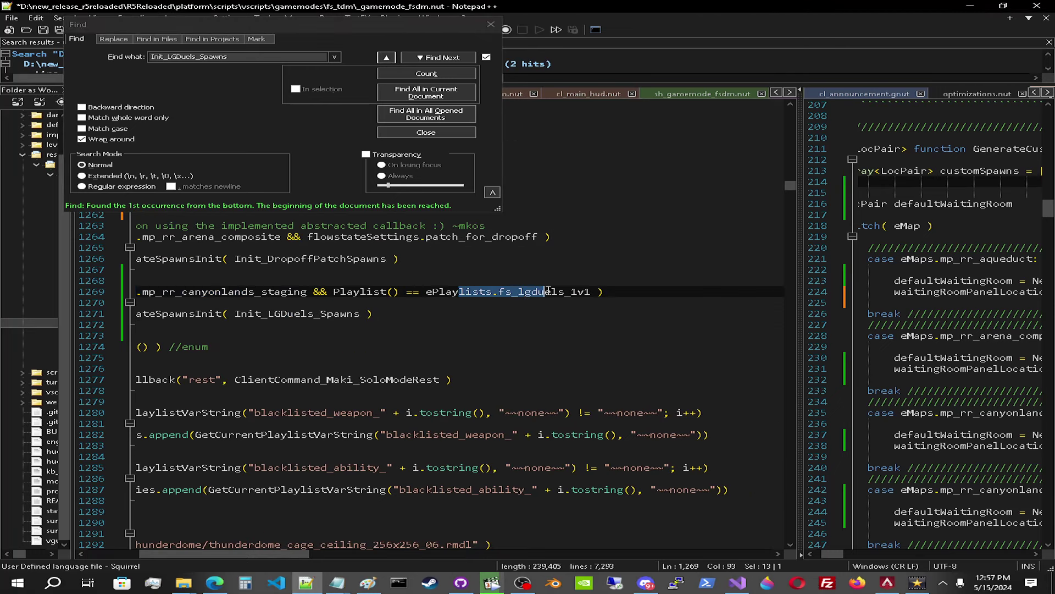
left_click_drag(201, 565, 123, 564)
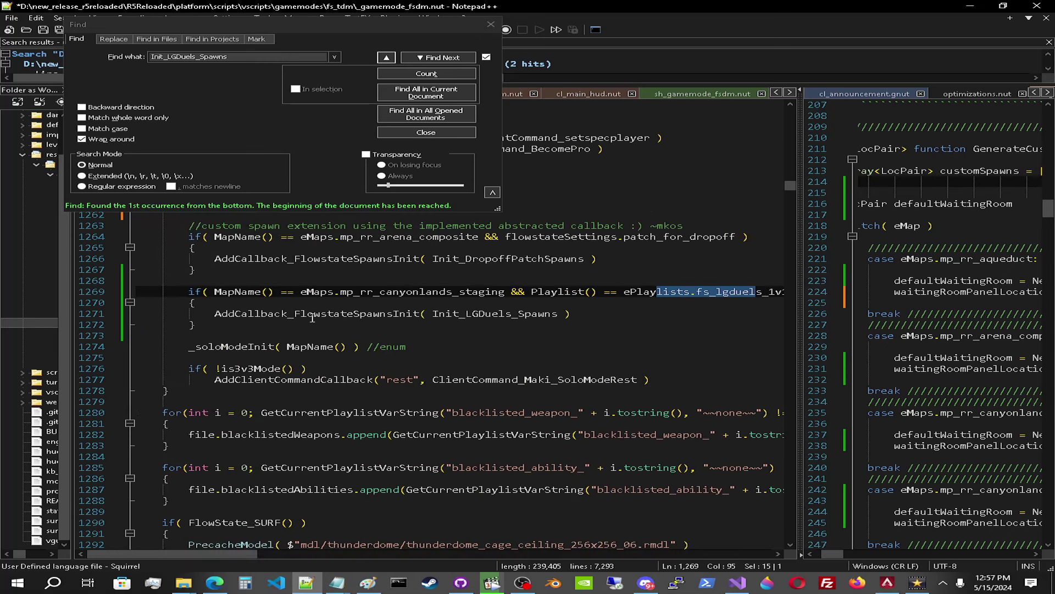
double_click(371, 313)
left_click(476, 314)
double_click(476, 314)
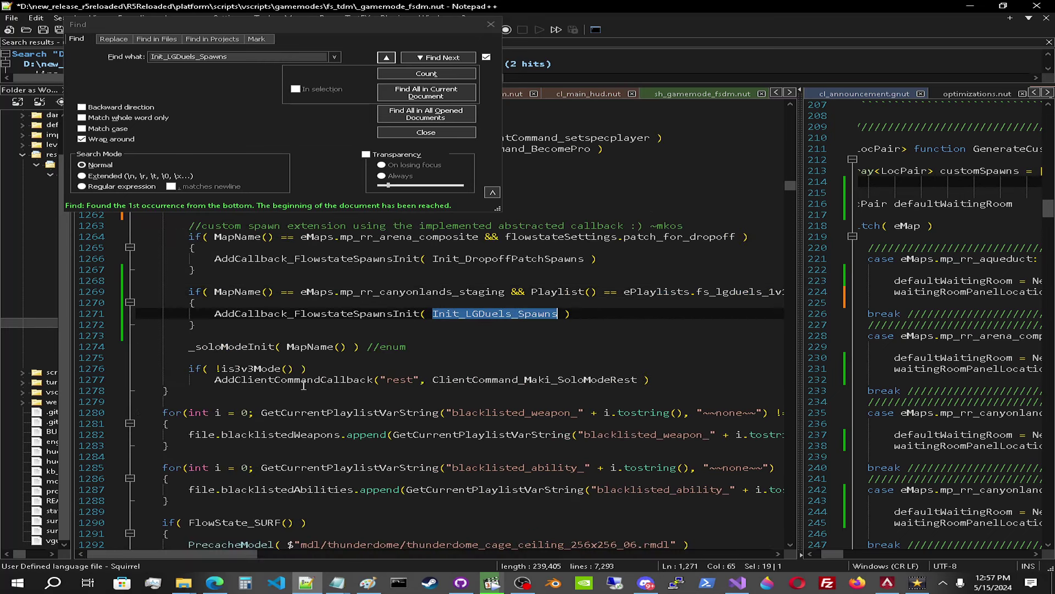
left_click(437, 57)
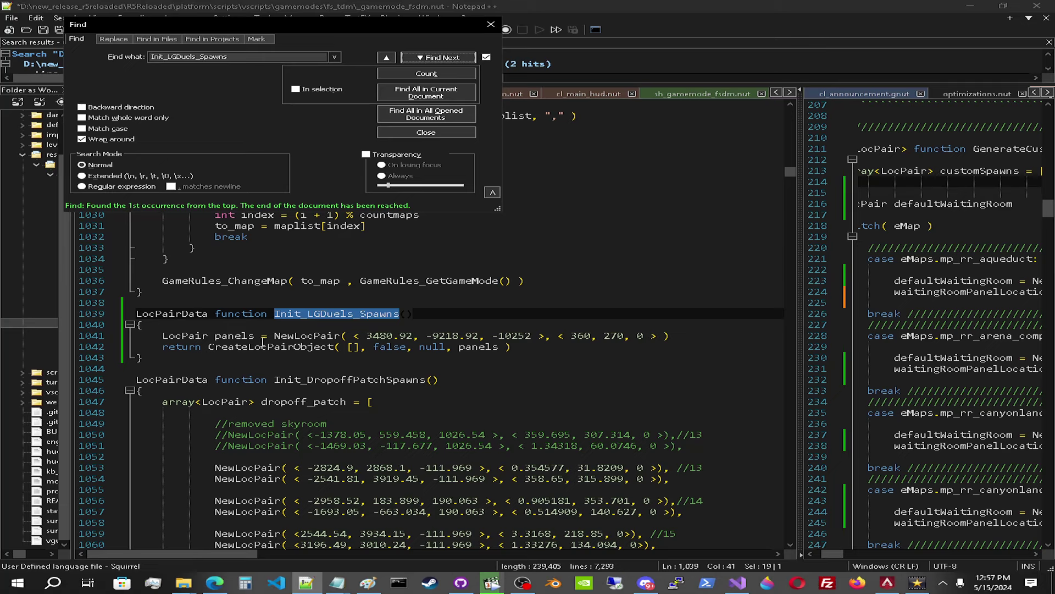
double_click(236, 338)
double_click(297, 336)
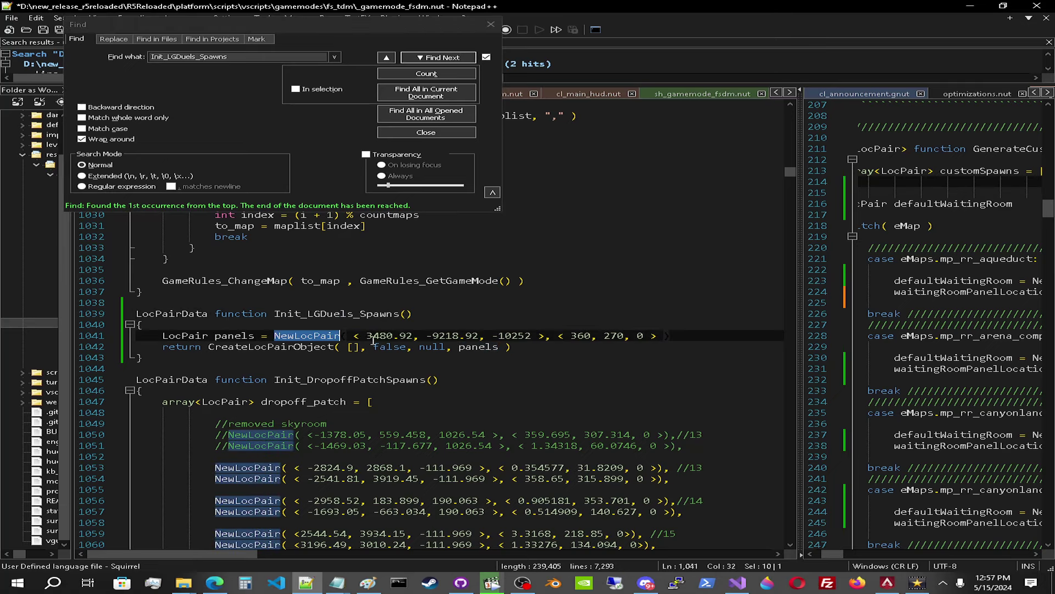
left_click(443, 336)
left_click(183, 337)
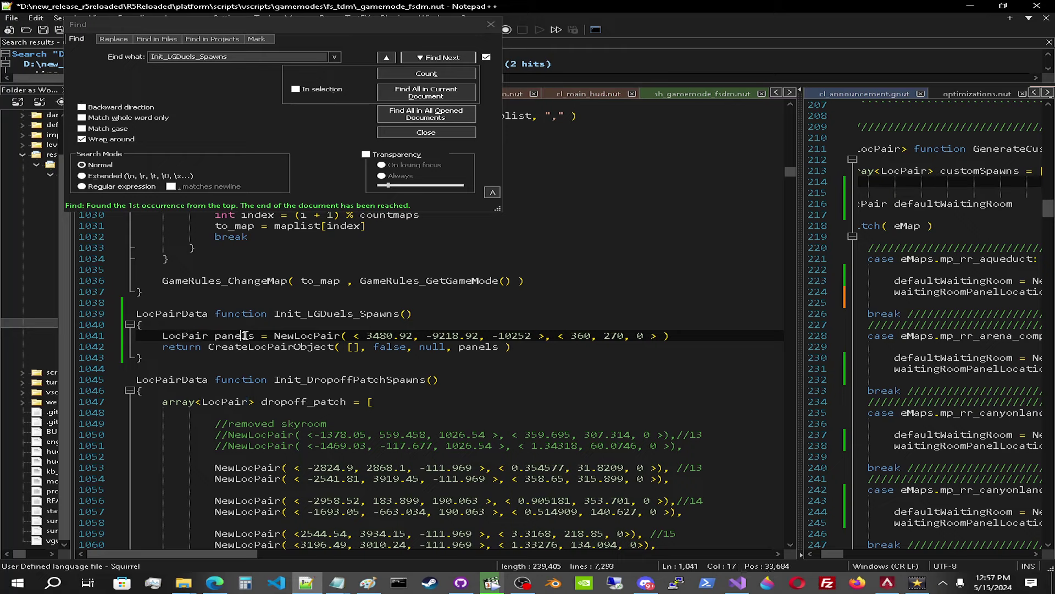
double_click(316, 336)
double_click(234, 335)
double_click(322, 336)
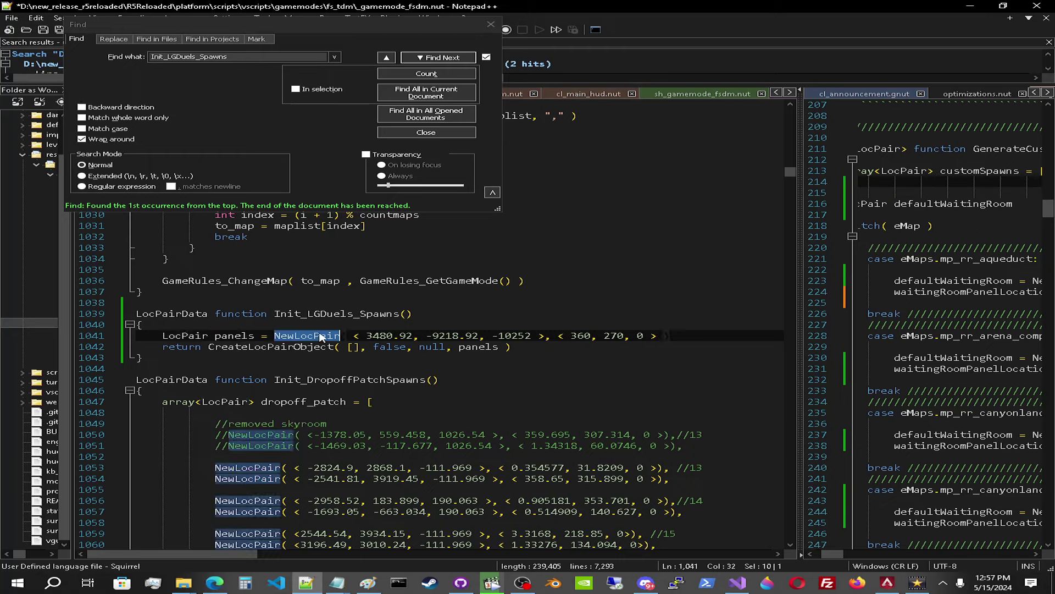
left_click(247, 348)
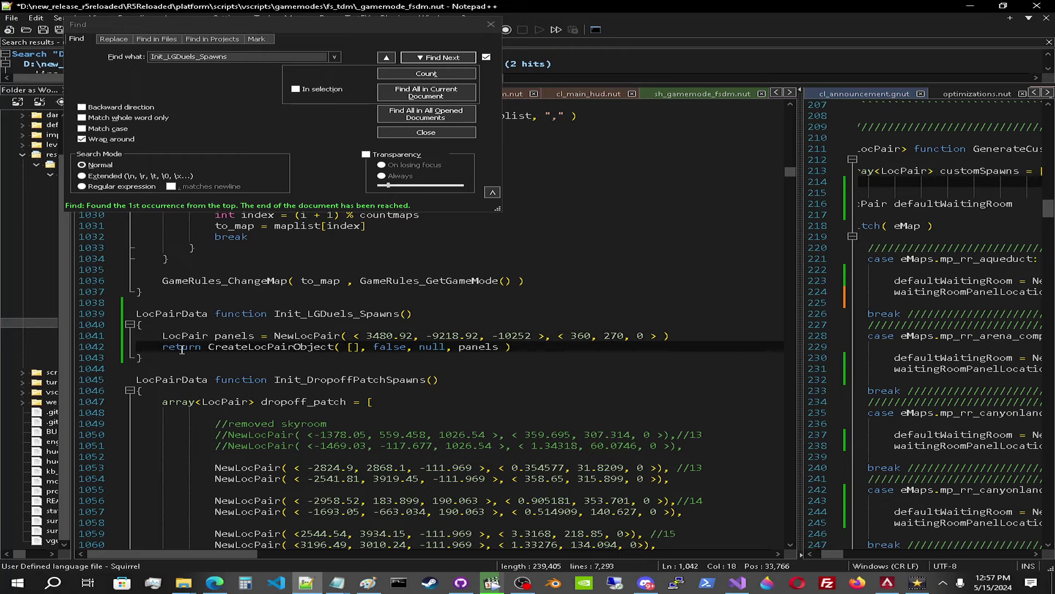
left_click(175, 313)
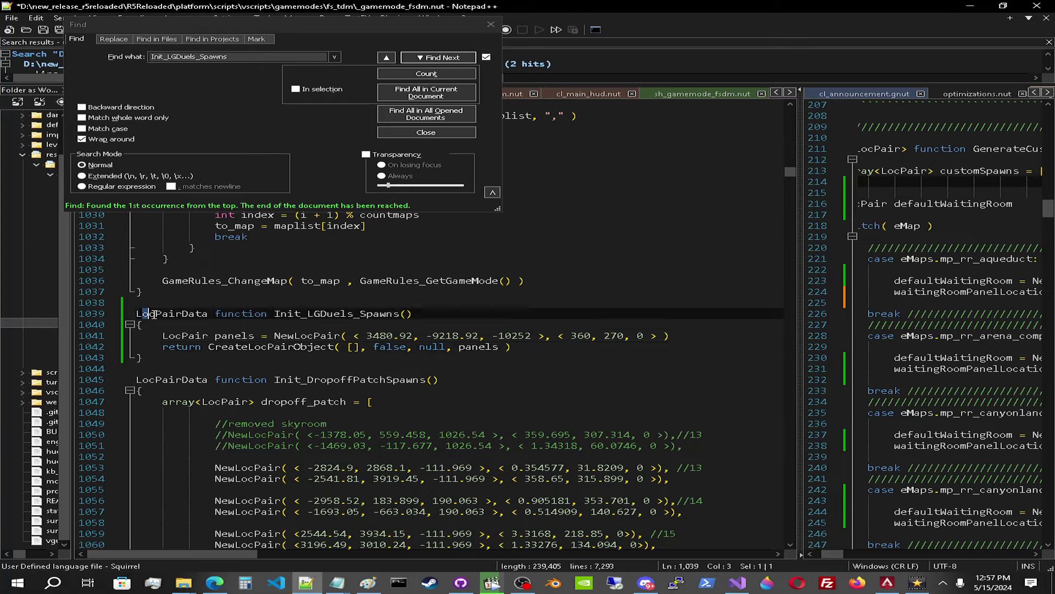
double_click(175, 313)
left_click(206, 314)
left_click_drag(274, 313, 402, 314)
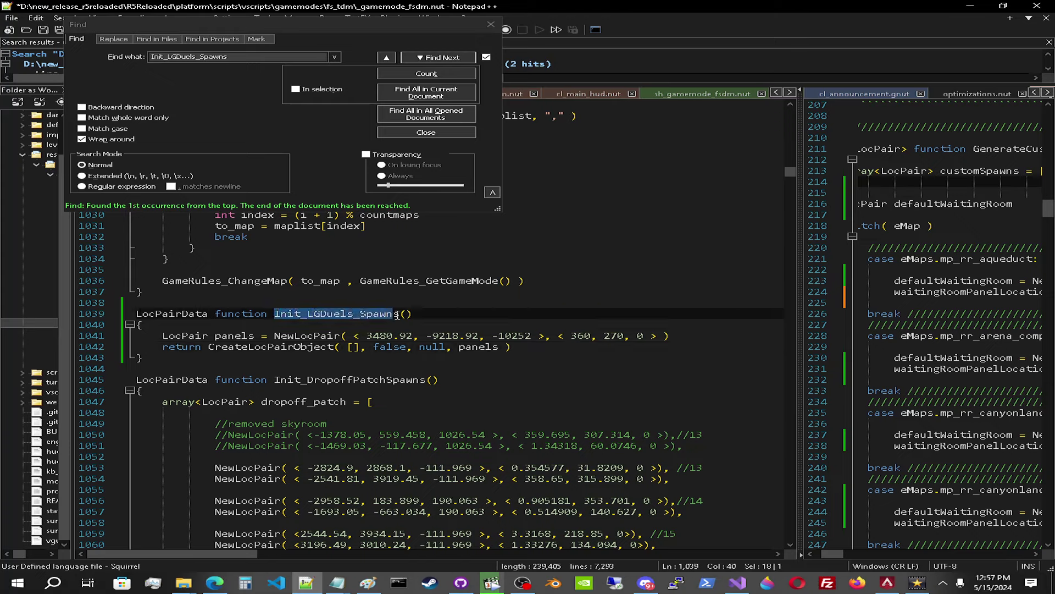
left_click_drag(163, 346, 201, 347)
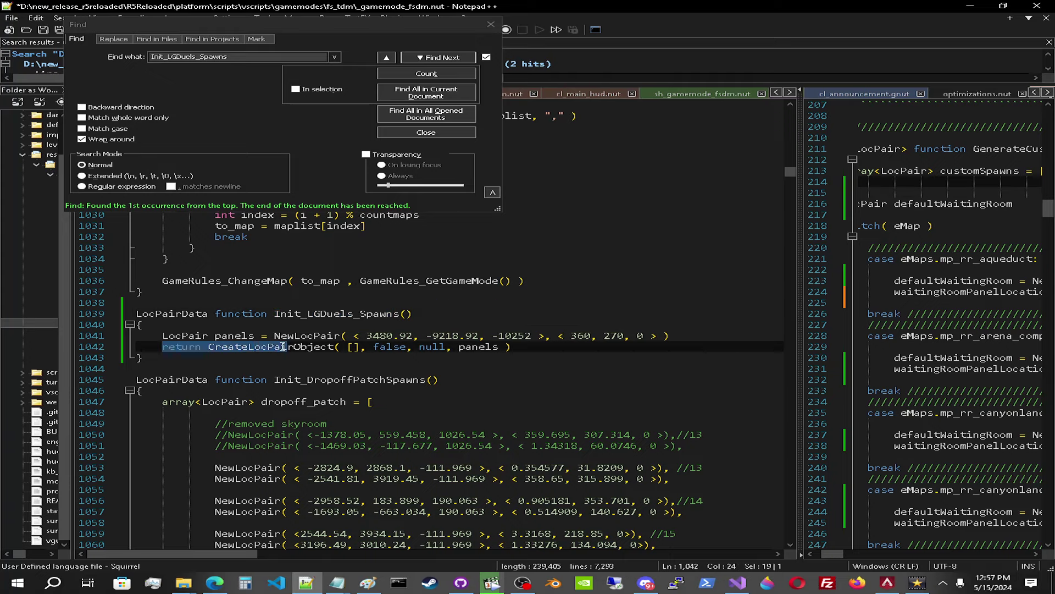
double_click(192, 318)
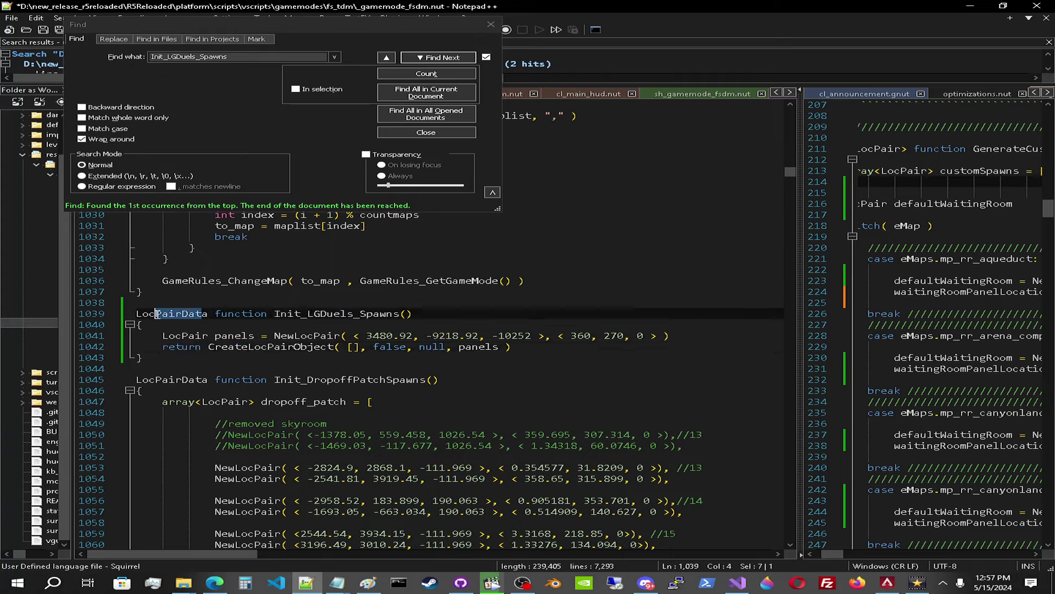
left_click(189, 316)
left_click_drag(208, 346, 334, 346)
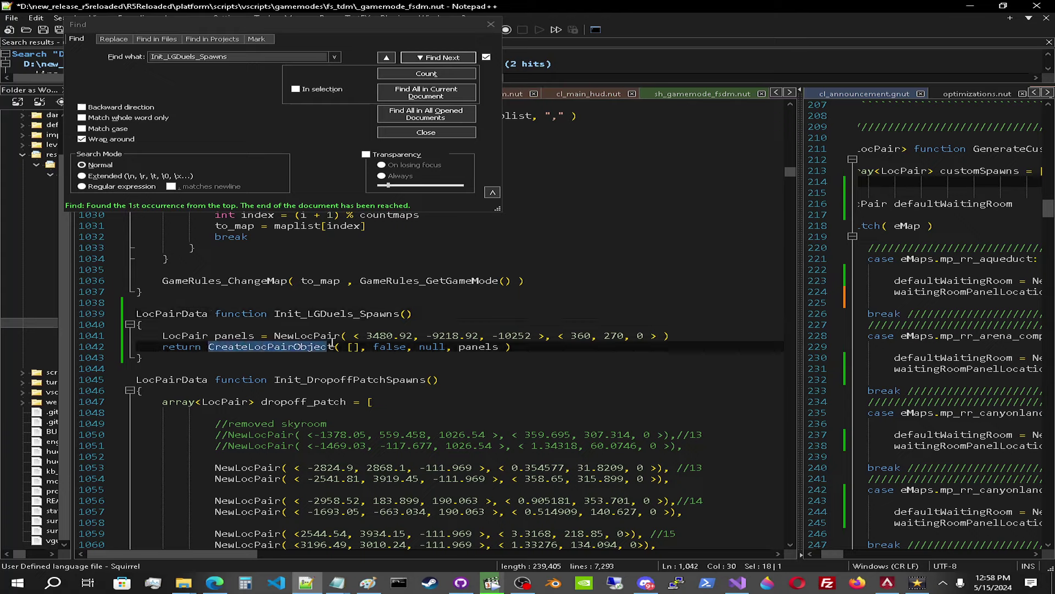
left_click_drag(208, 346, 337, 347)
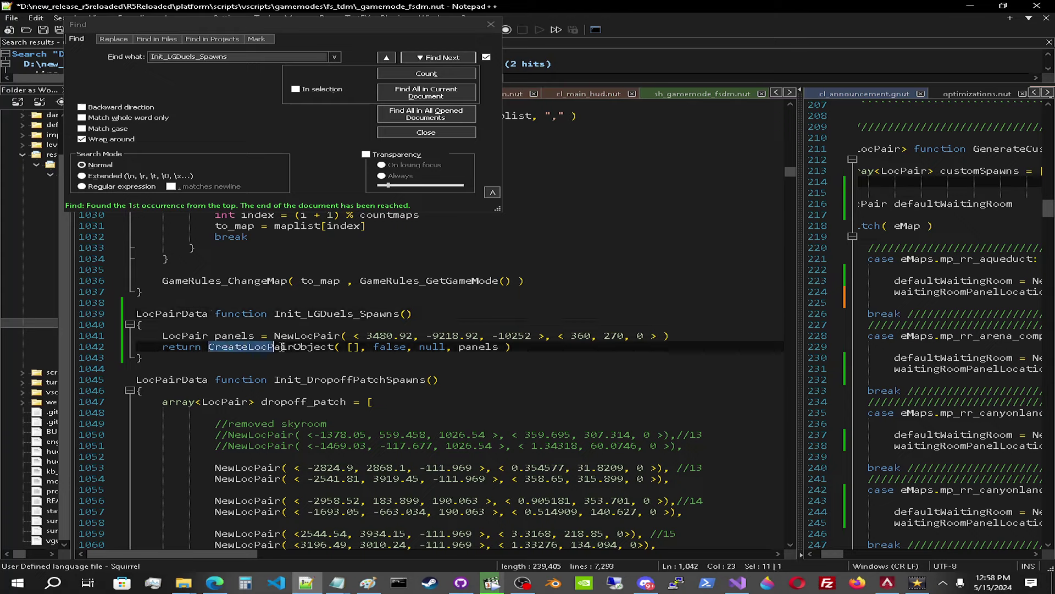
double_click(169, 347)
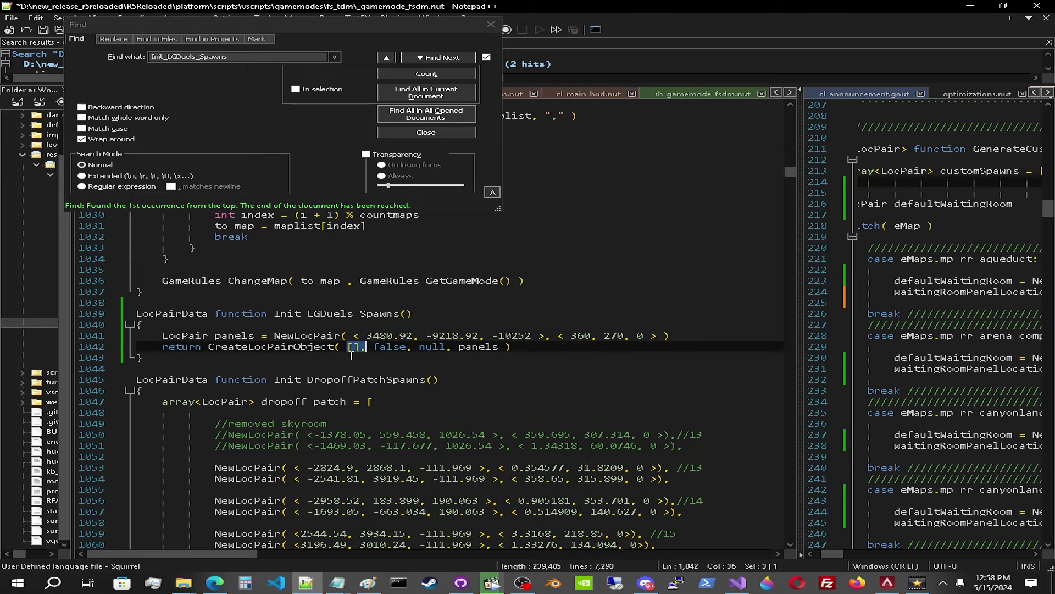
left_click_drag(341, 347, 363, 347)
scroll(724, 375, "up", 2)
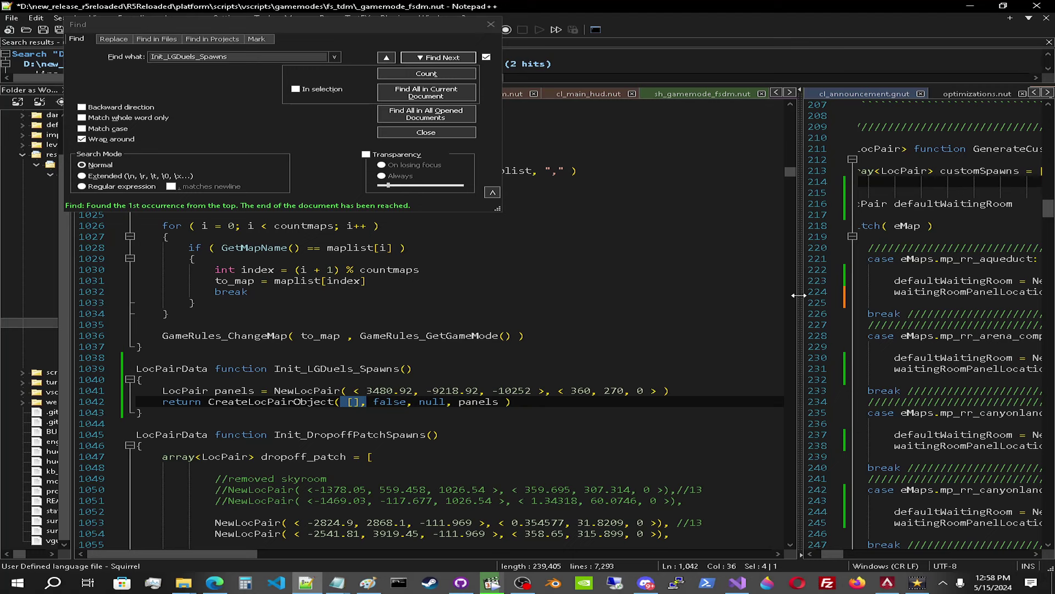
mouse_move(799, 294)
left_mouse_down()
mouse_move(634, 317)
mouse_move(831, 320)
left_mouse_up()
left_click(783, 302)
left_click(357, 404)
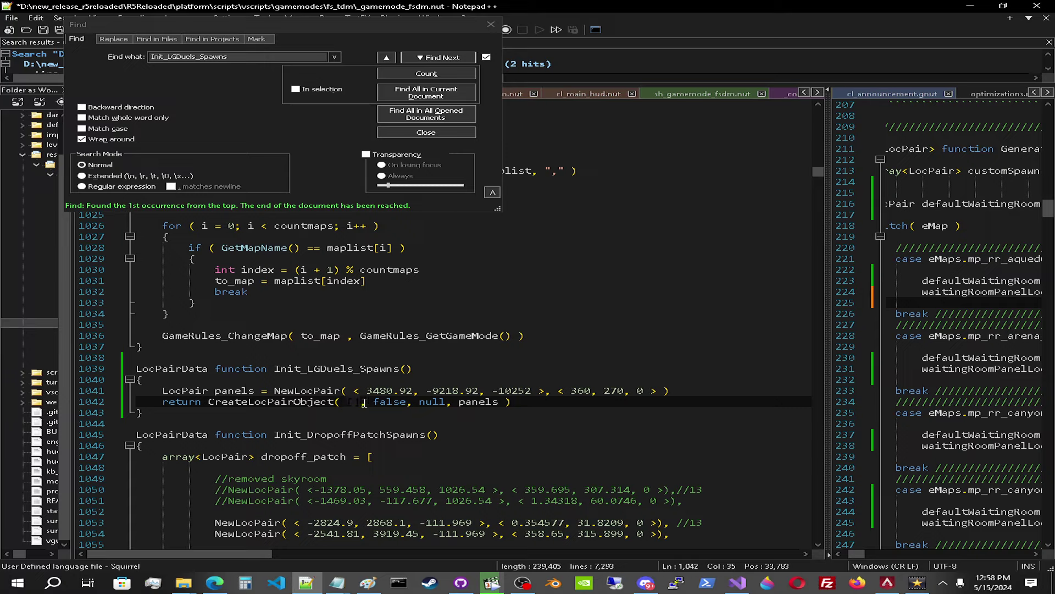
double_click(385, 403)
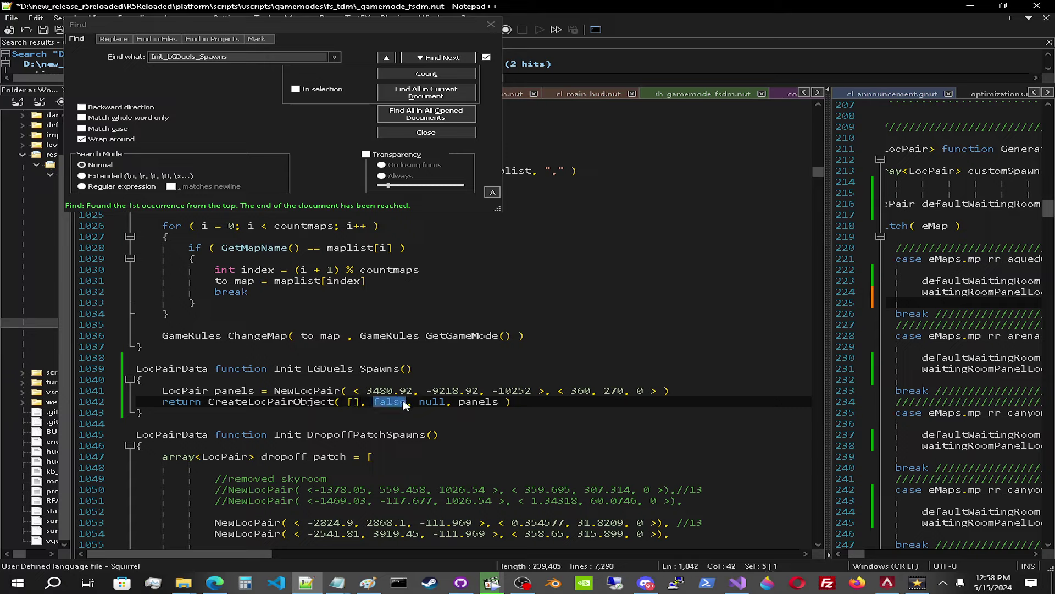
left_click(387, 404)
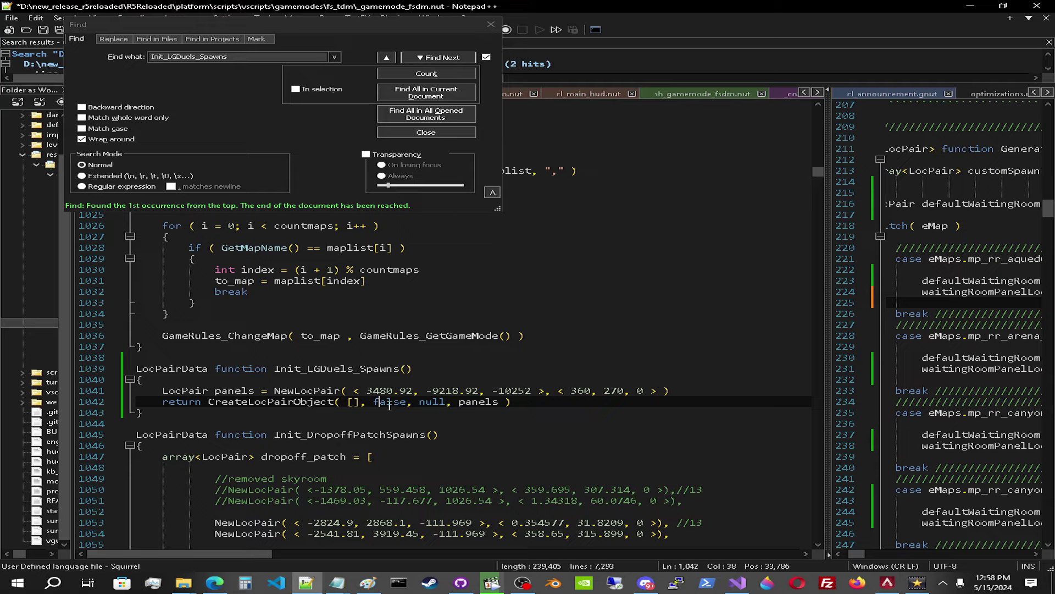
double_click(388, 403)
left_click(388, 403)
double_click(388, 403)
scroll(363, 413, "down", 5)
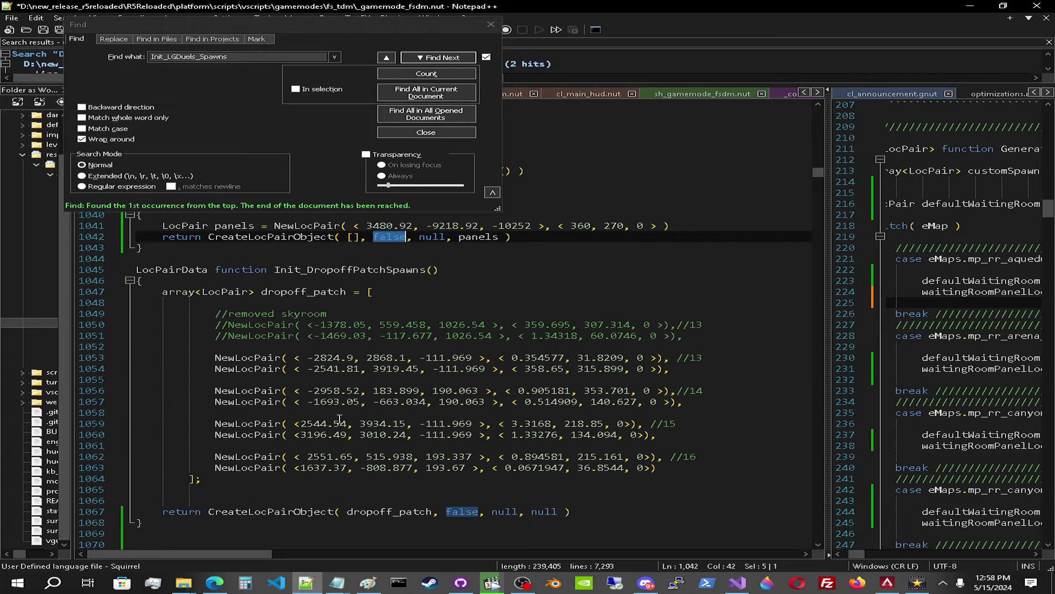
double_click(460, 513)
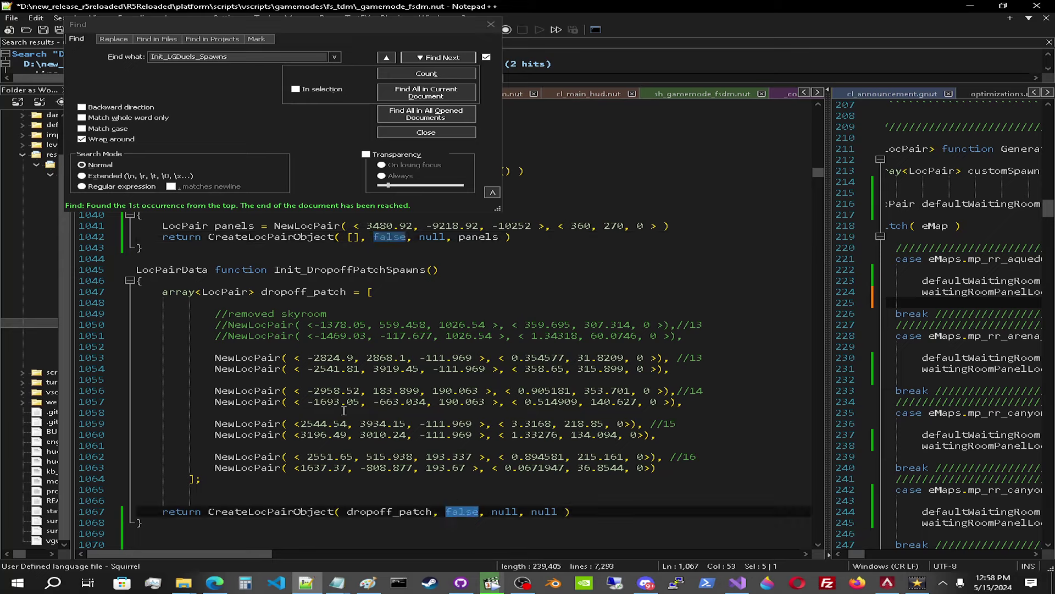
left_click_drag(660, 468, 114, 338)
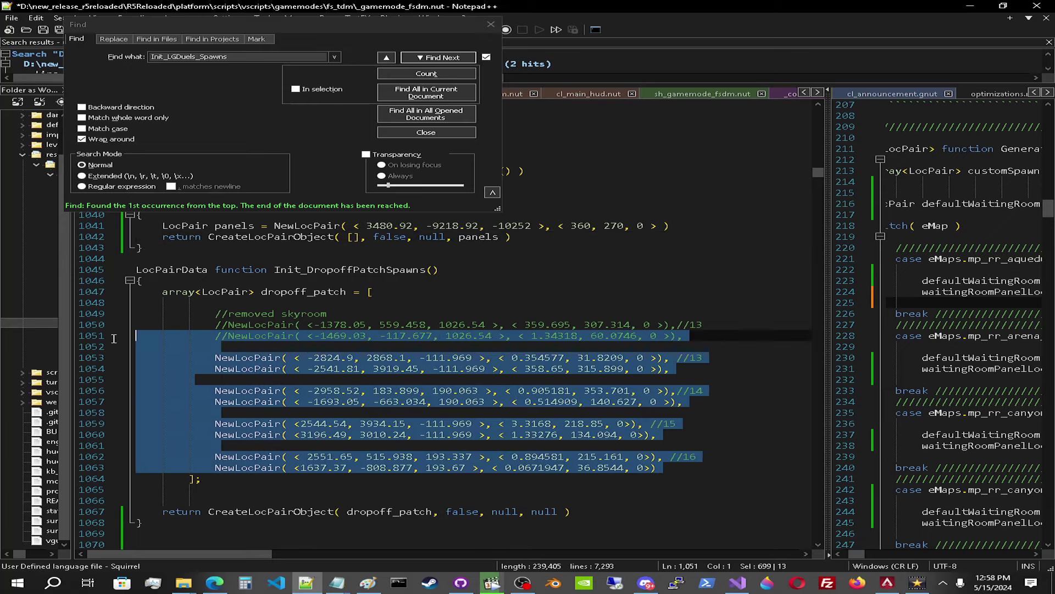
left_click(299, 350)
left_click_drag(247, 358, 573, 434)
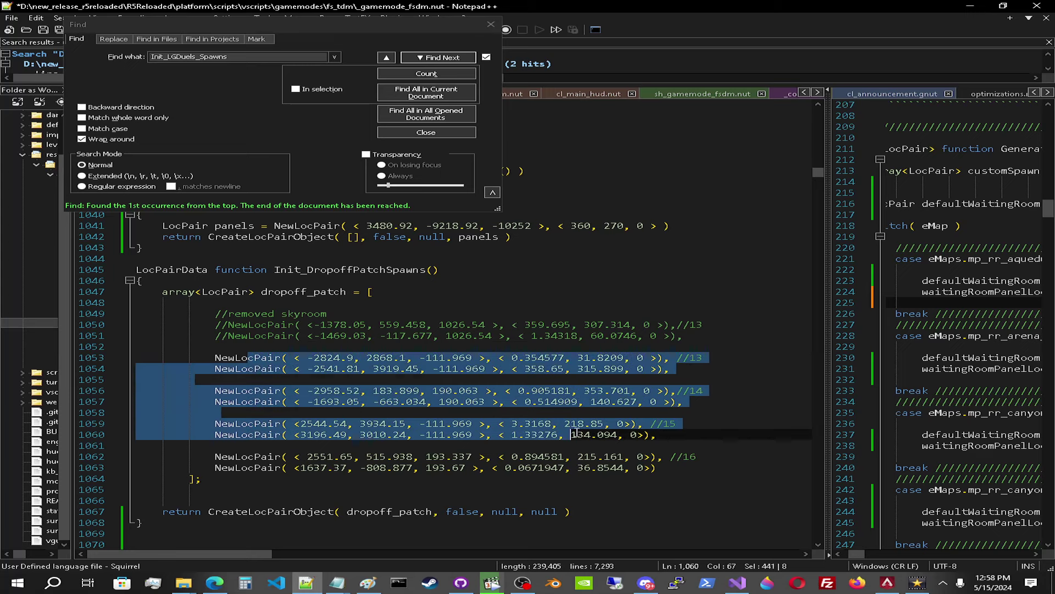
left_click_drag(675, 470, 107, 346)
left_click(276, 351)
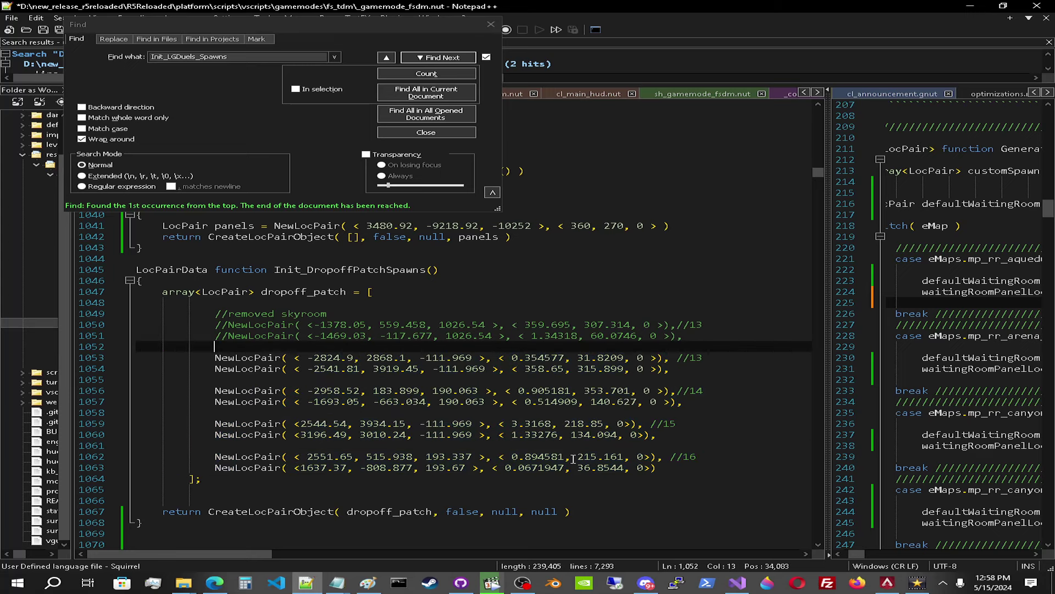
left_click_drag(675, 470, 165, 344)
left_click(248, 346)
scroll(391, 410, "up", 2)
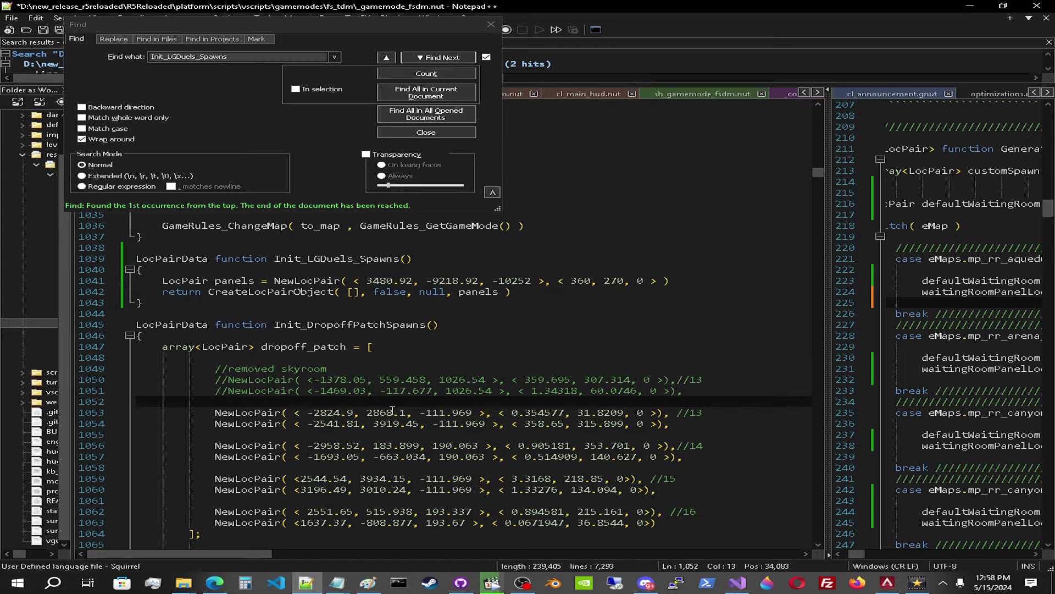
Inspect the null and empty array arguments on line 1042.
double_click(433, 291)
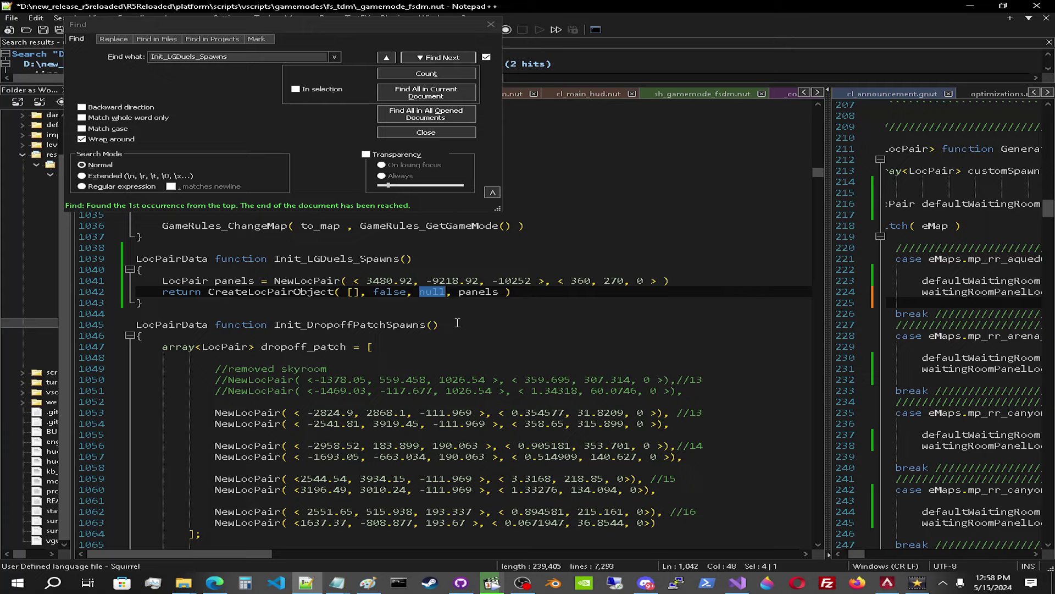
double_click(477, 292)
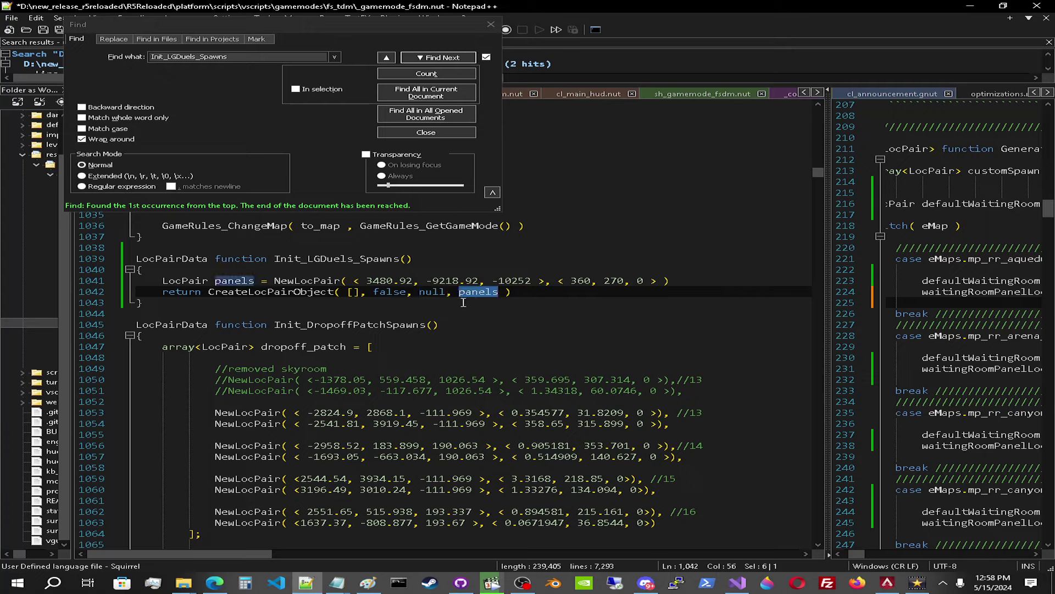
left_click(429, 292)
double_click(434, 292)
double_click(478, 292)
left_click(437, 293)
key("ctrl+Left")
key("ctrl+Left")
key("ctrl+Left")
left_click_drag(360, 295, 346, 295)
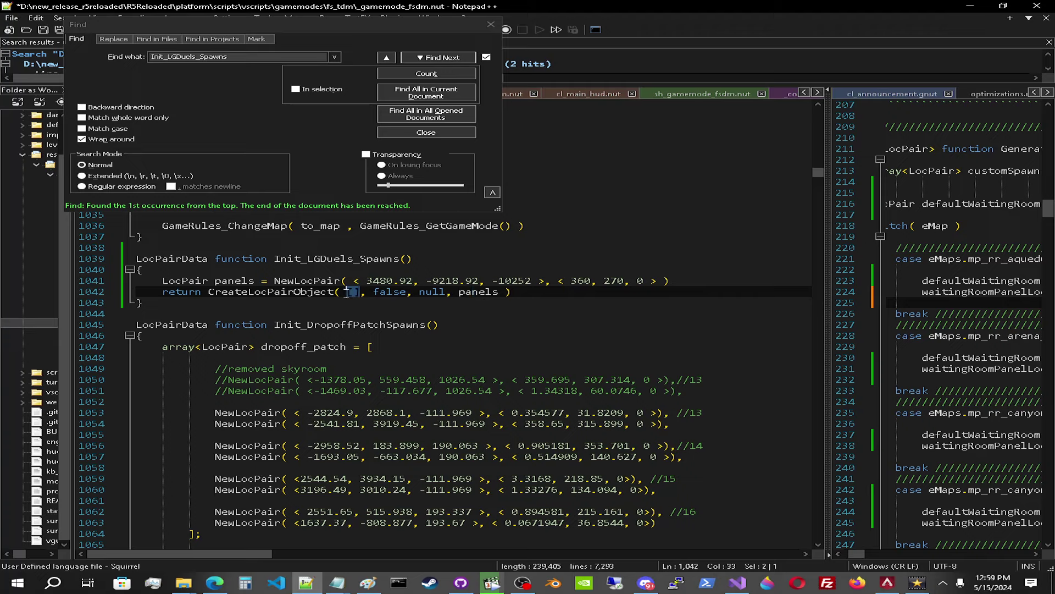
Check the panels argument and last spawn coordinates, then bring up the R5Reloaded title screen.
left_click(459, 292)
left_click_drag(459, 292, 499, 292)
left_click(468, 293)
double_click(468, 292)
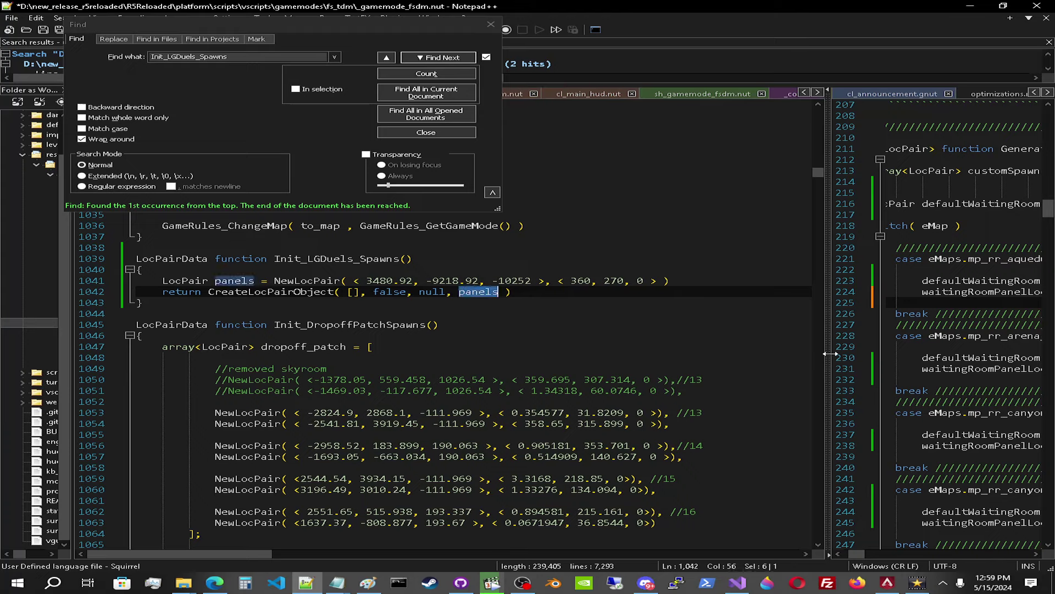
left_click_drag(825, 306, 779, 307)
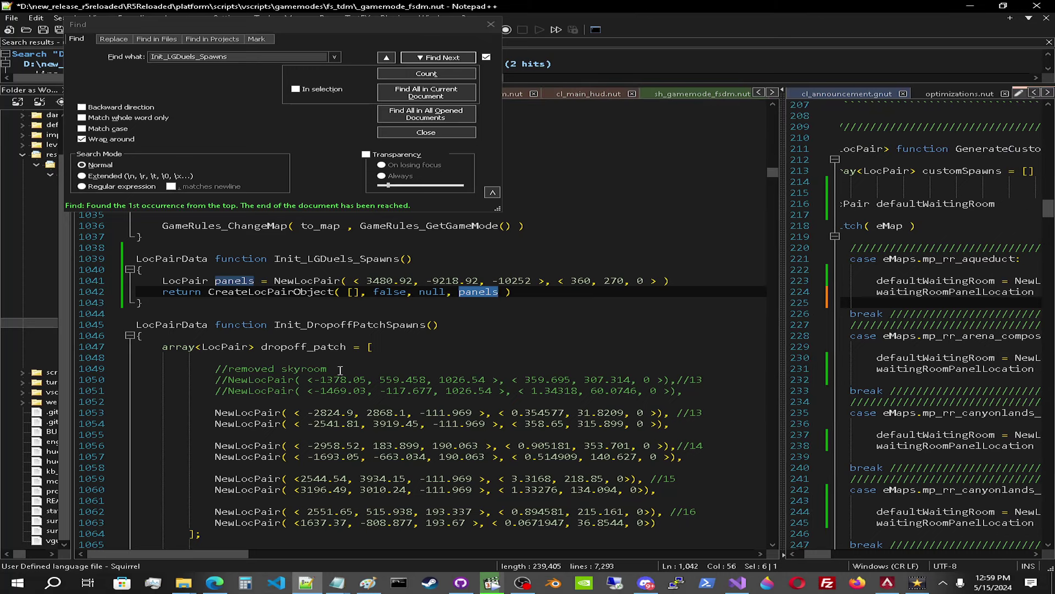
left_click(328, 346)
scroll(360, 384, "down", 10)
scroll(308, 435, "up", 8)
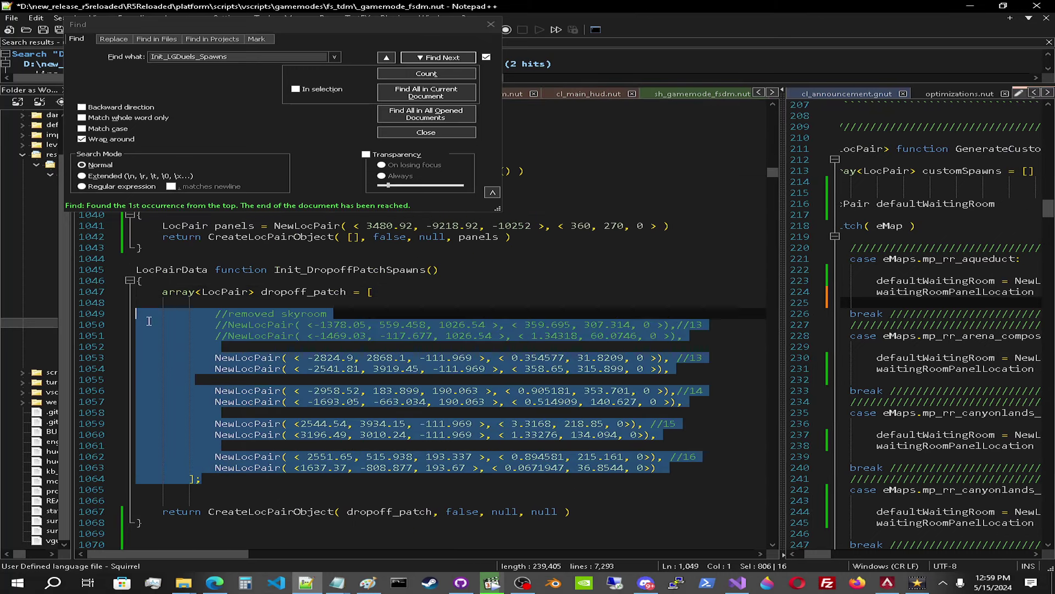
mouse_move(297, 479)
left_mouse_down()
mouse_move(165, 330)
mouse_move(162, 401)
left_mouse_up()
left_click(321, 464)
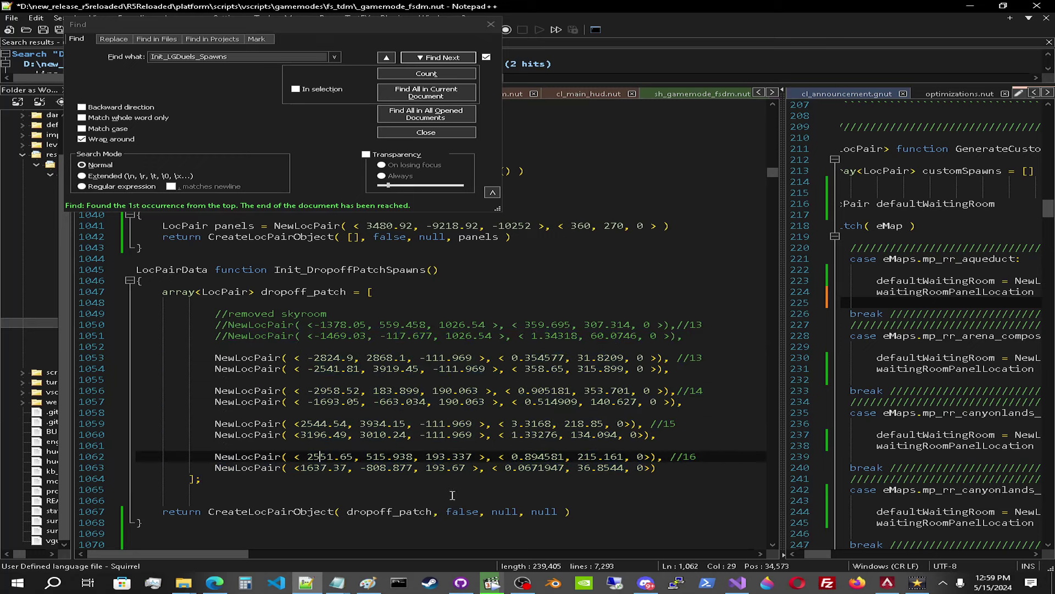
left_click(887, 583)
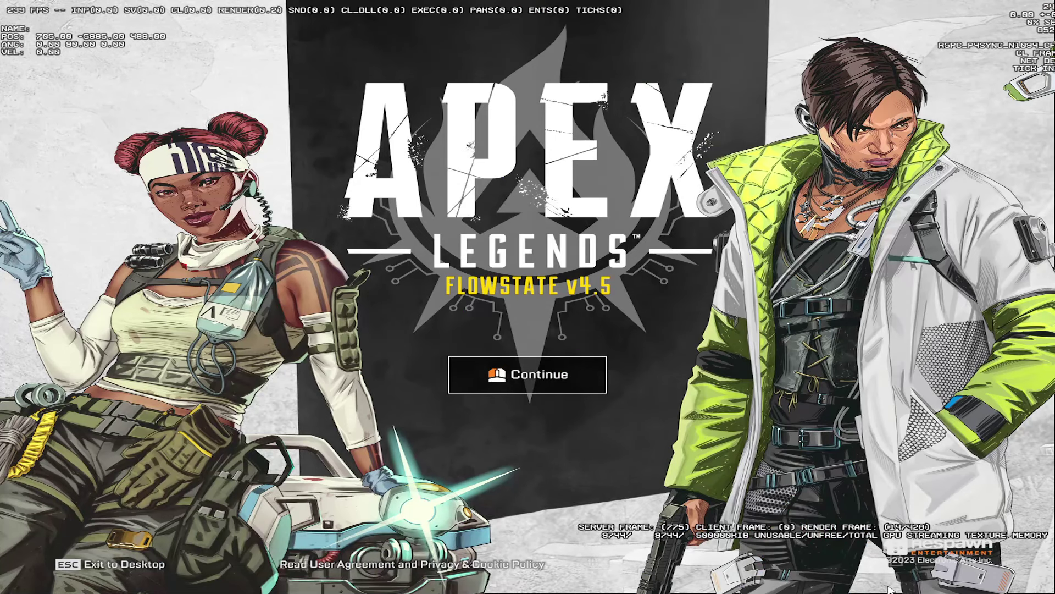
Start a dev_default server on mp_rr_aqueduct, watch it load, then return to Notepad++.
key("F10")
left_click(144, 211)
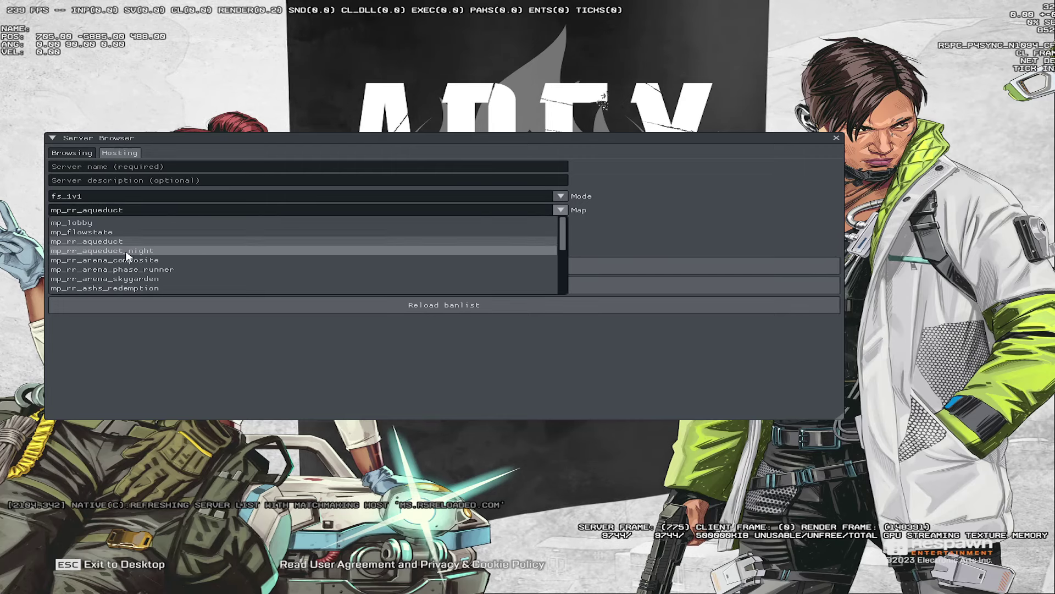
left_click(95, 250)
left_click(91, 196)
scroll(90, 277, "down", 5)
left_click(91, 275)
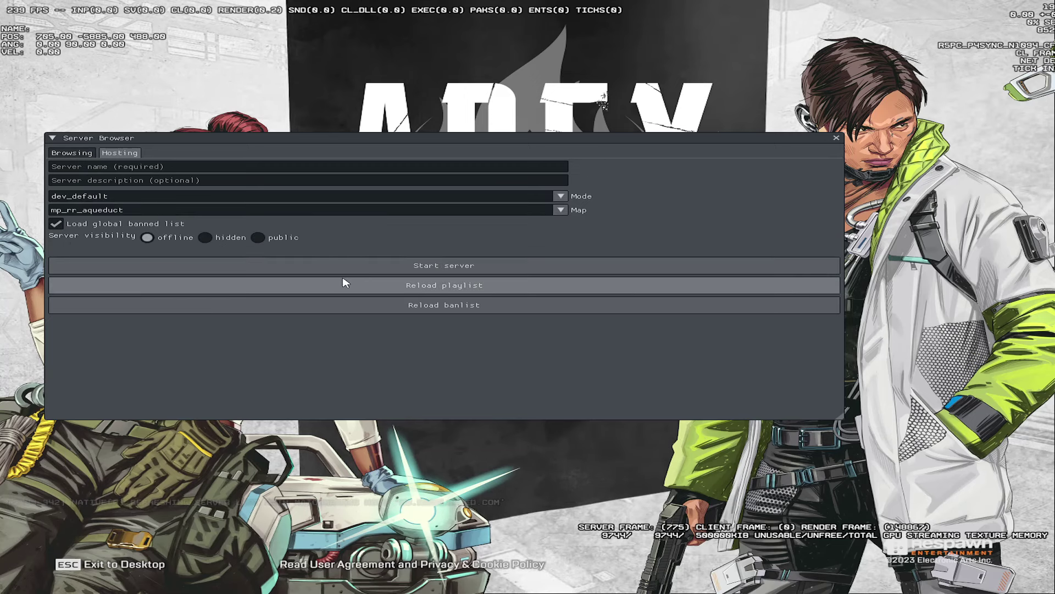
key("Insert")
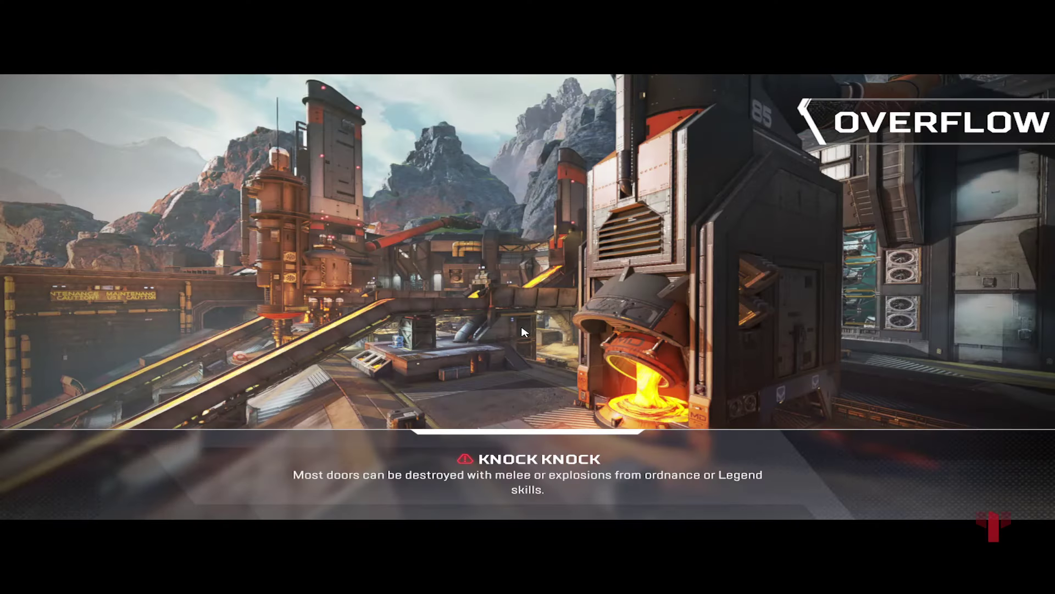
key("grave")
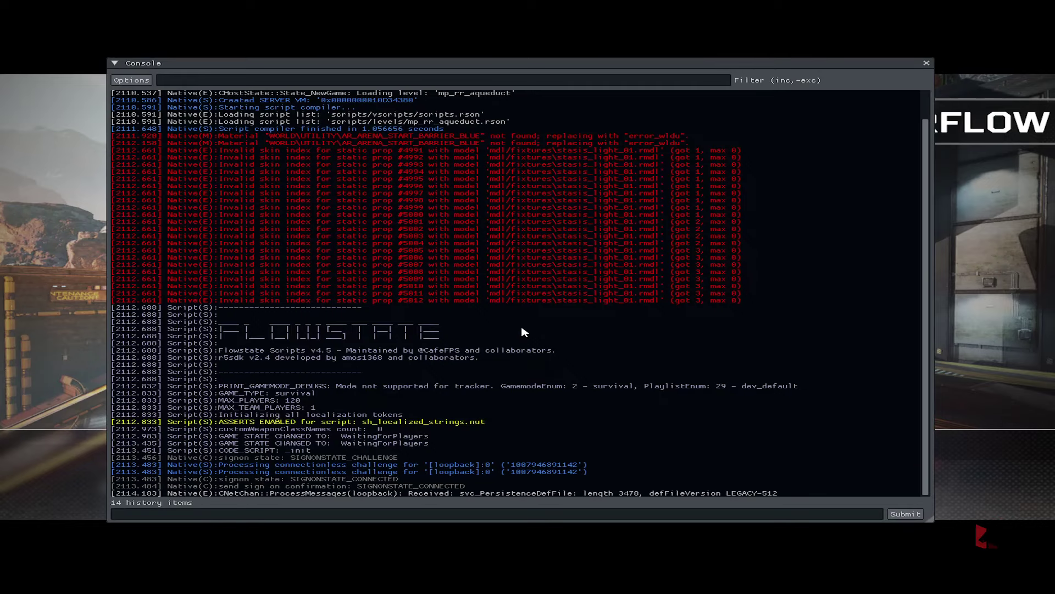
key("grave")
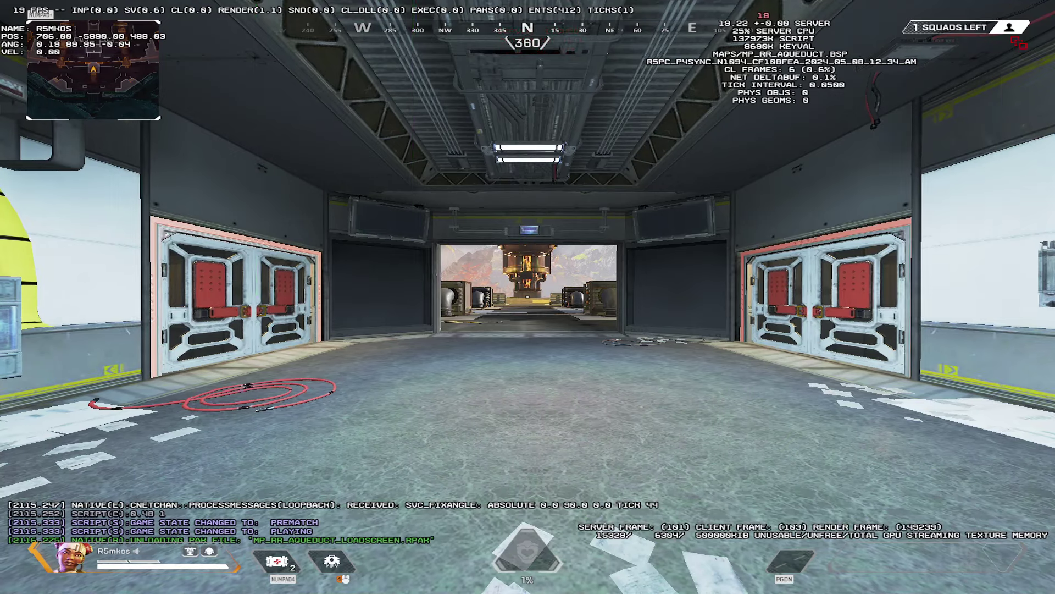
key("alt+Tab")
type("LocPair")
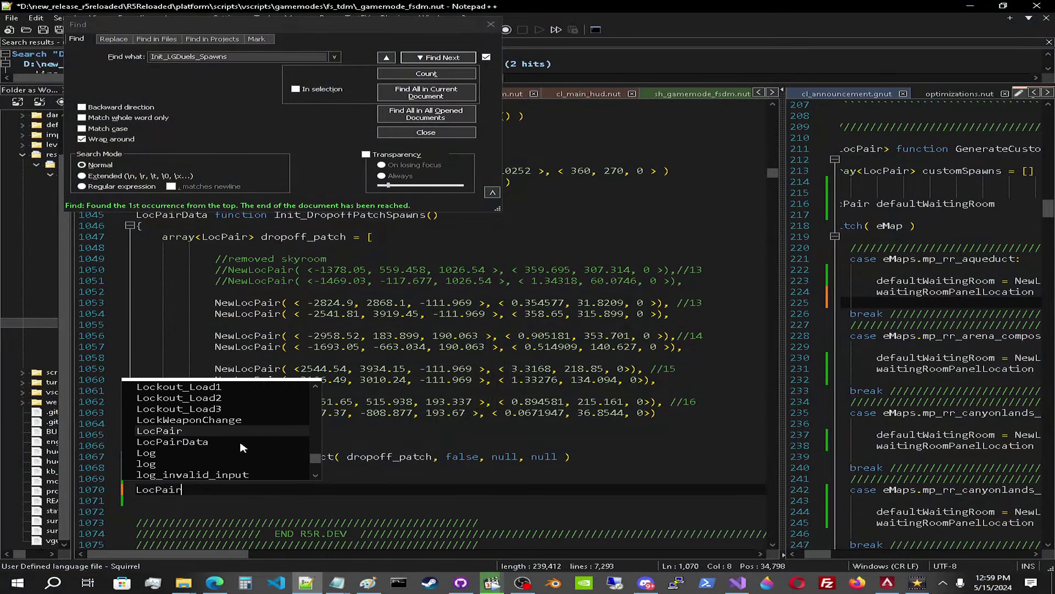
type("Data fun")
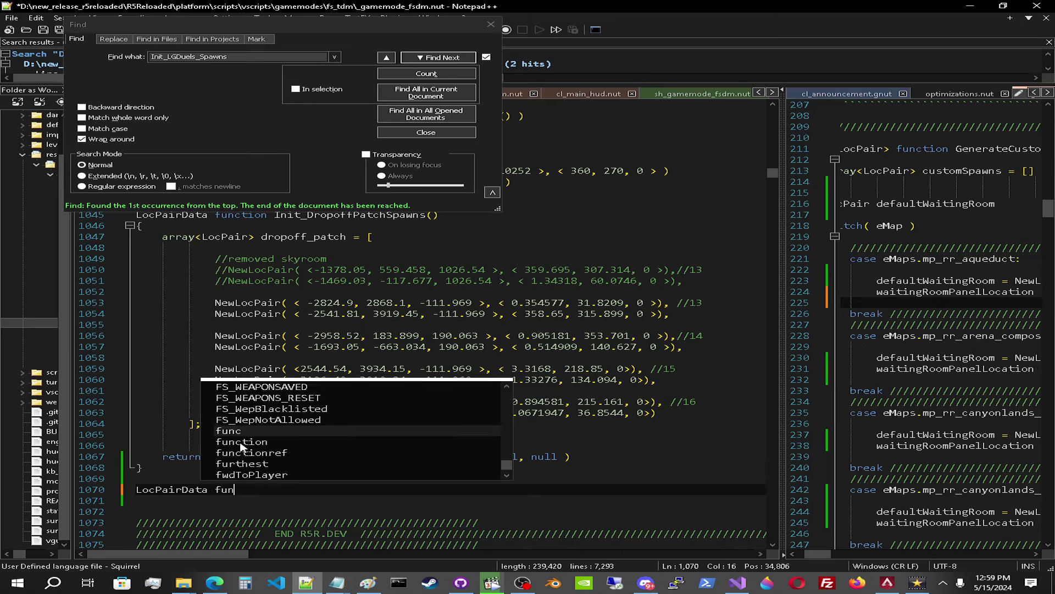
type("ction myspwn")
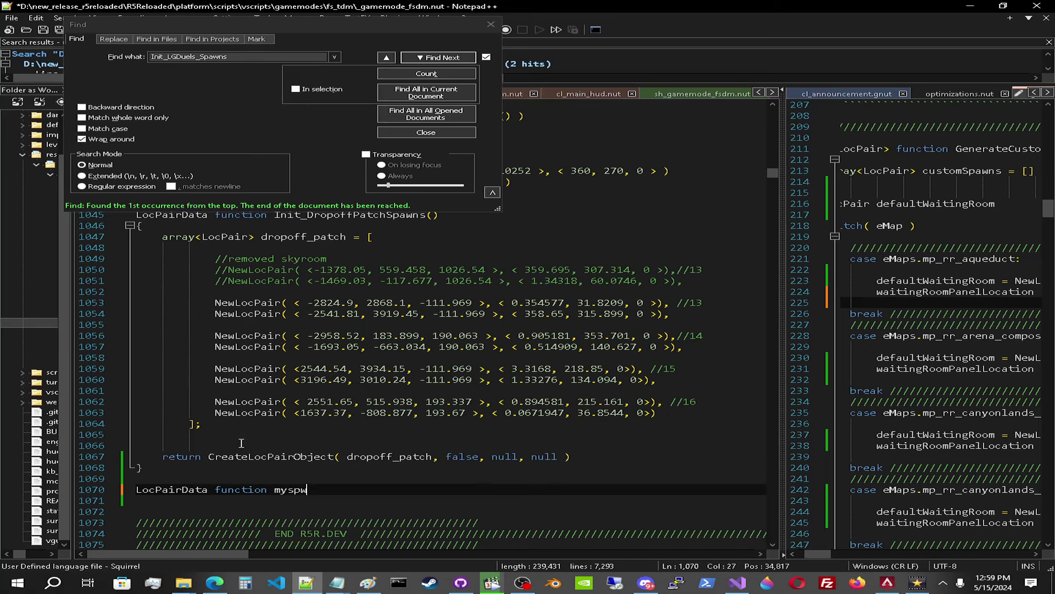
Fix the myspawns header, open its body, and copy the existing return line into it.
key("BackSpace")
type("awns()")
key("Return")
type("{")
key("Return")
key("Return")
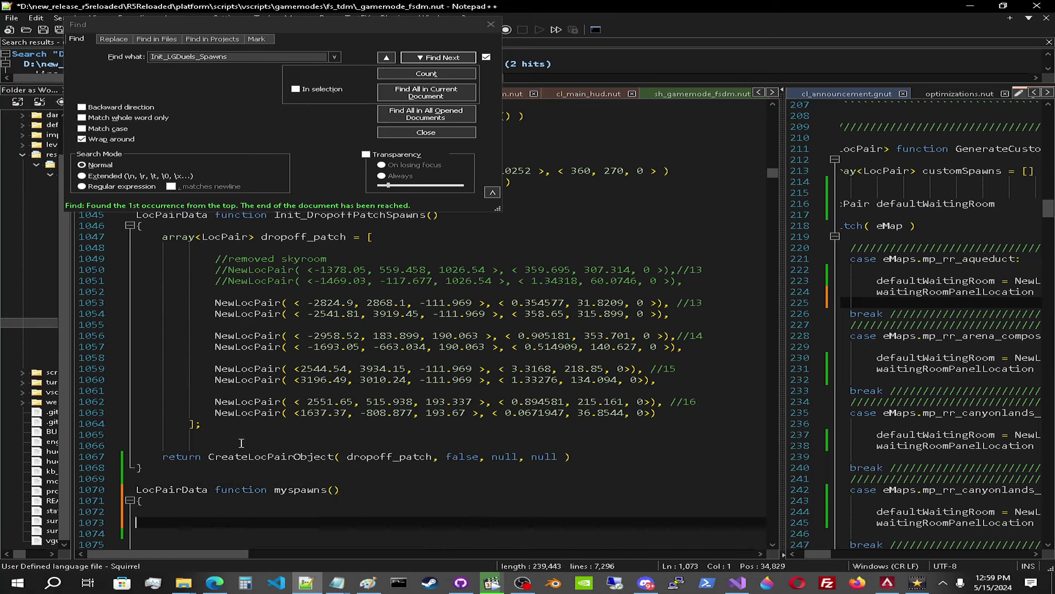
type("}")
key("Up")
scroll(205, 422, "down", 2)
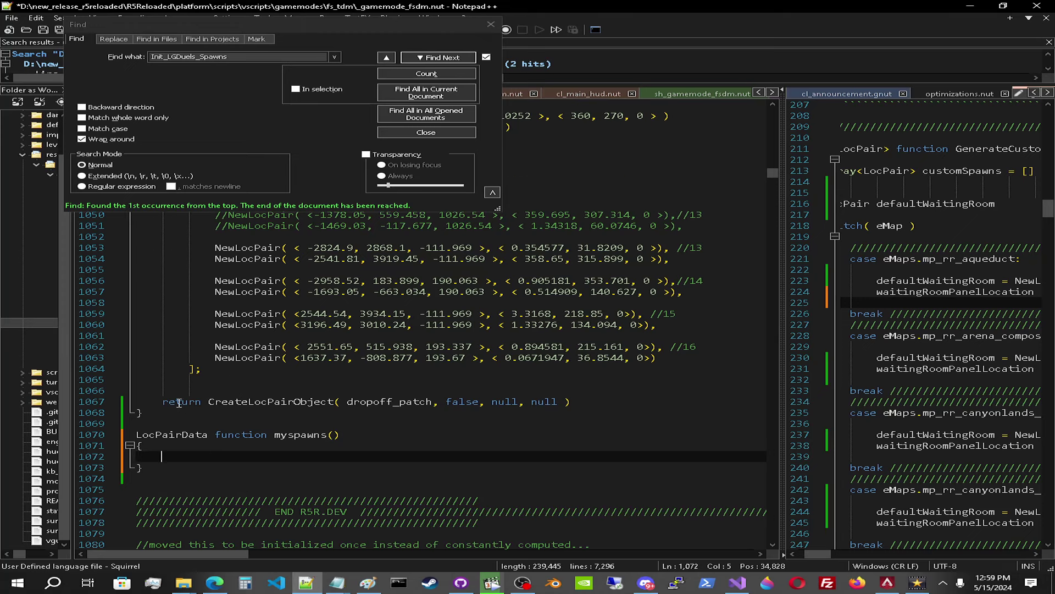
key("Up")
key("Up")
key("Up")
key("shift+End")
key("ctrl+c")
left_click(193, 458)
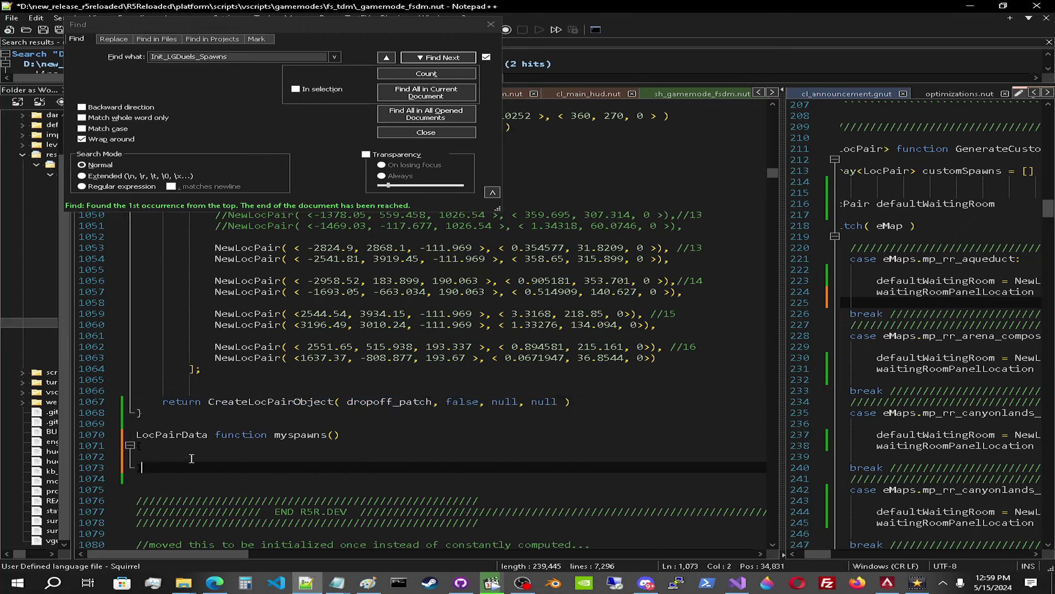
key("ctrl+v")
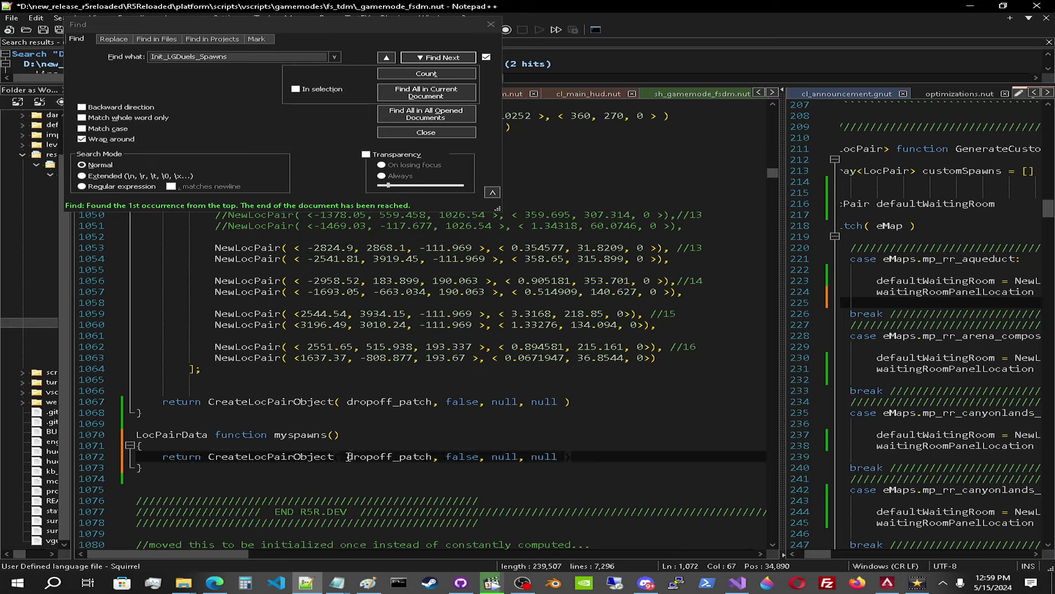
Strip the copied call's arguments to CreateLocPairObject() and add blank lines above it.
left_click_drag(348, 456, 437, 456)
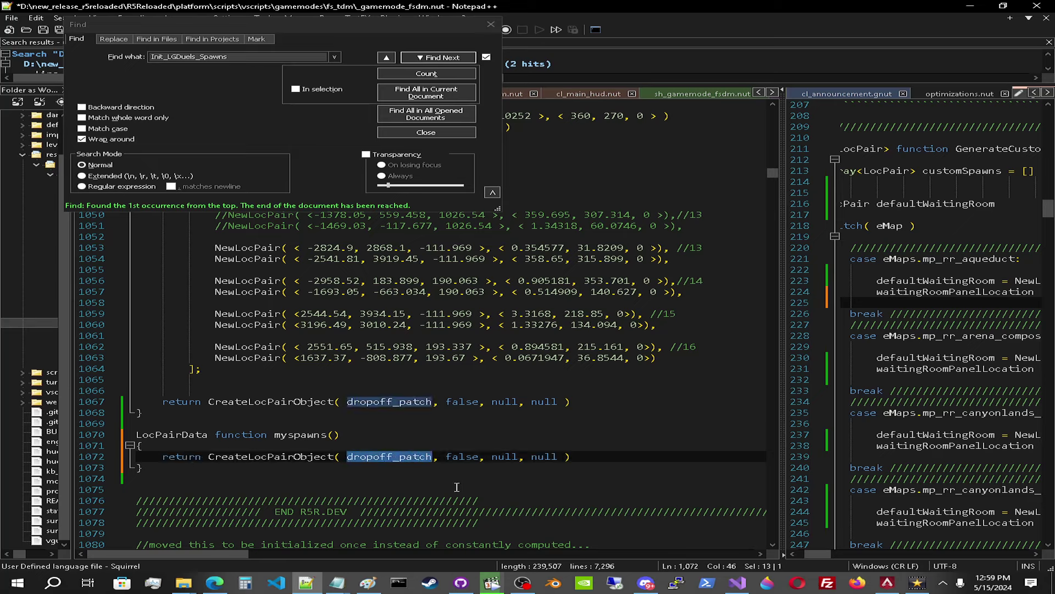
left_click_drag(336, 456, 568, 456)
key("Delete")
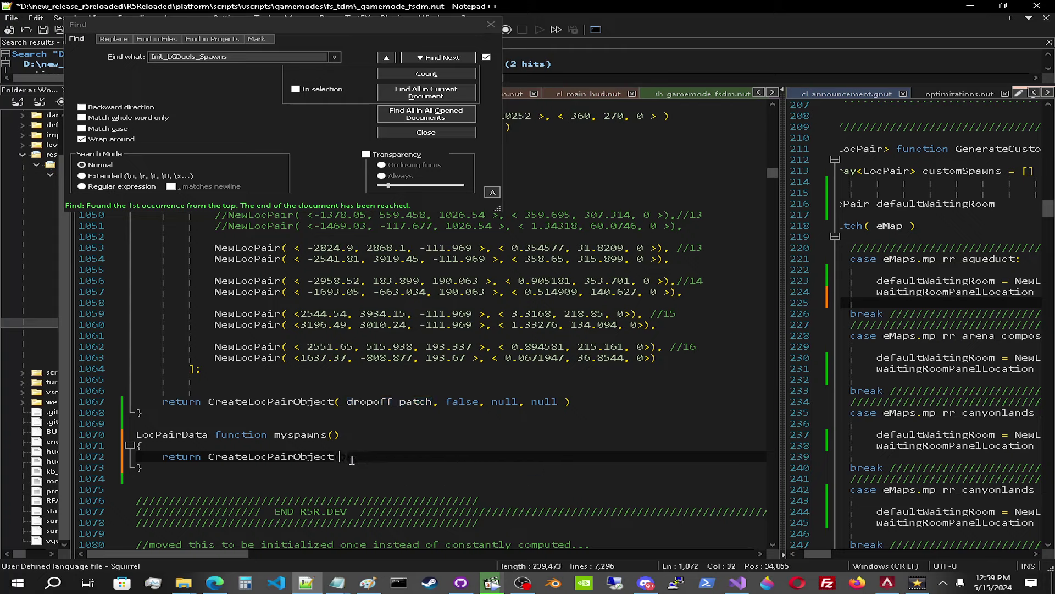
key("BackSpace")
type("(")
key("Up")
key("End")
key("Return")
key("Return")
left_click(198, 458)
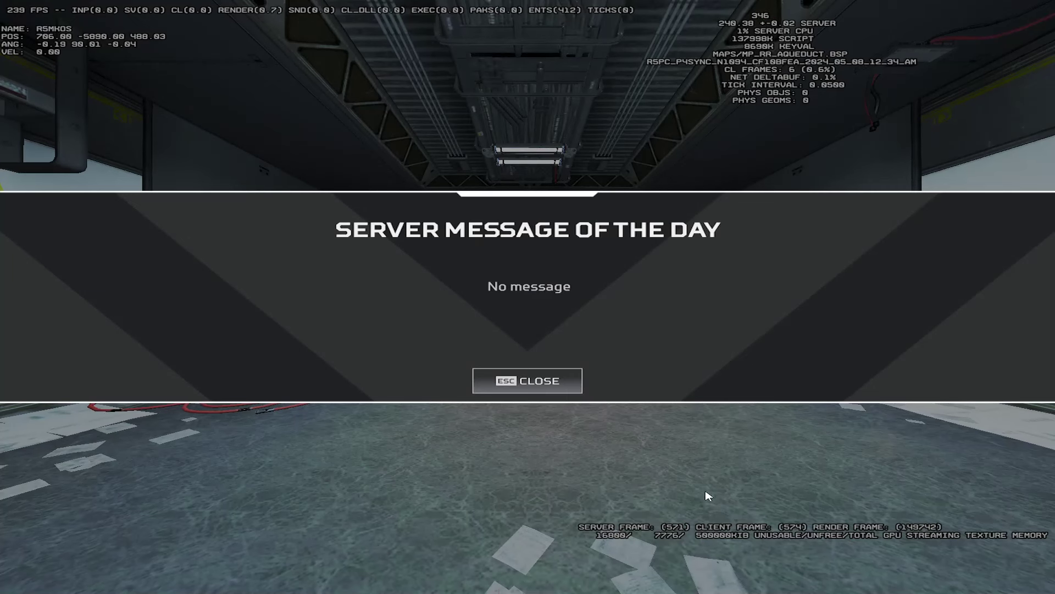
Dismiss the message of the day and run script DEV_pos_help() in the console.
left_click(887, 584)
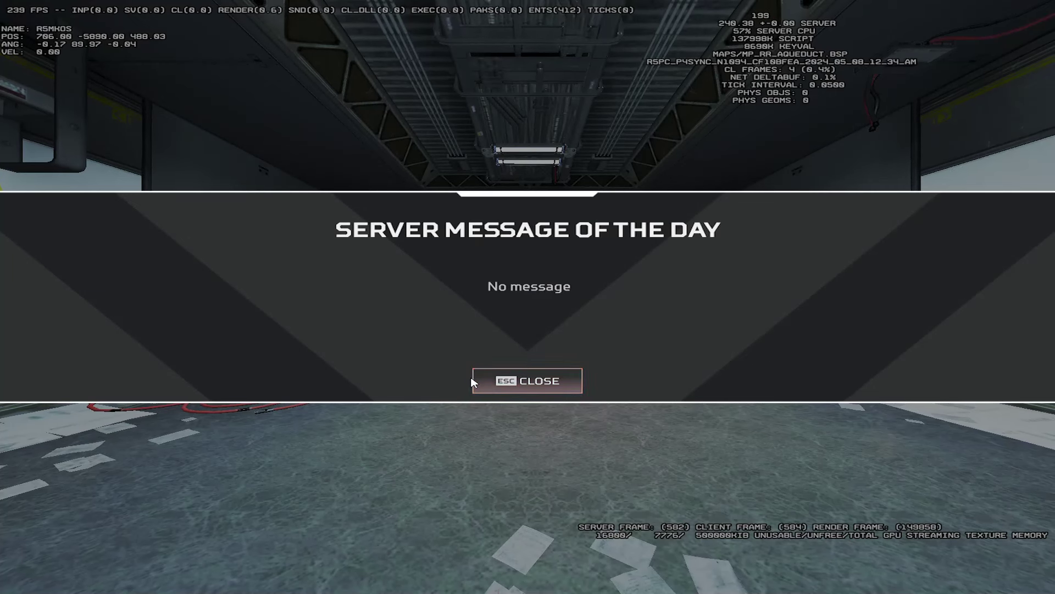
left_click(480, 380)
key("w")
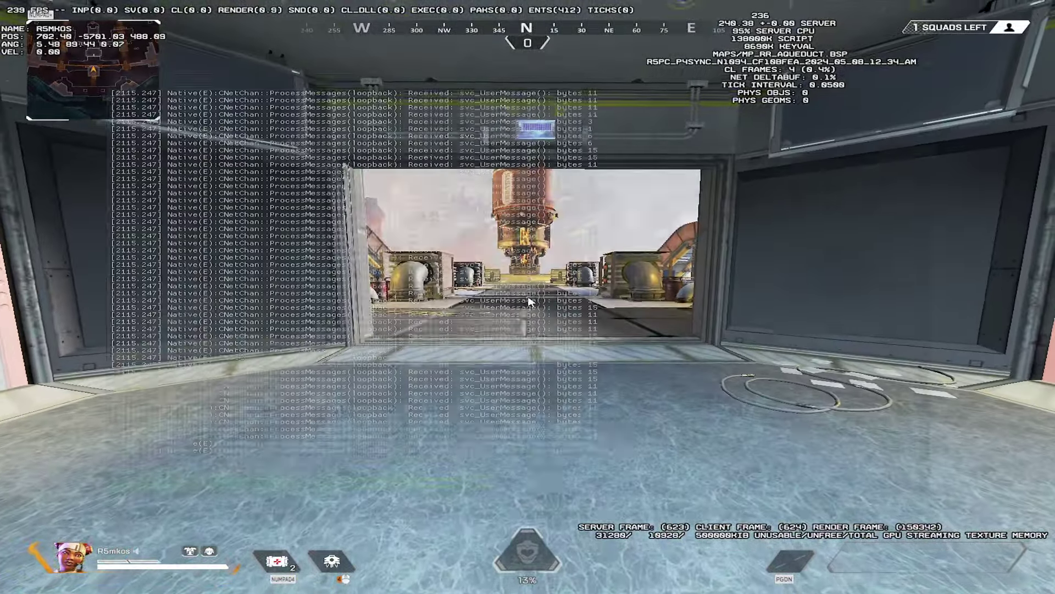
key("grave")
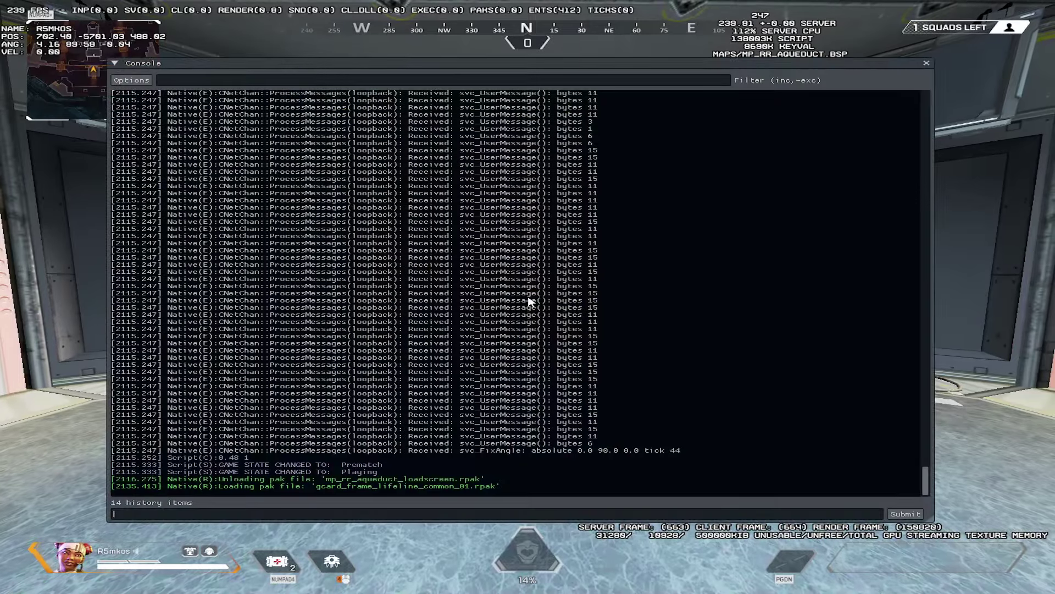
type("script DEV_pos")
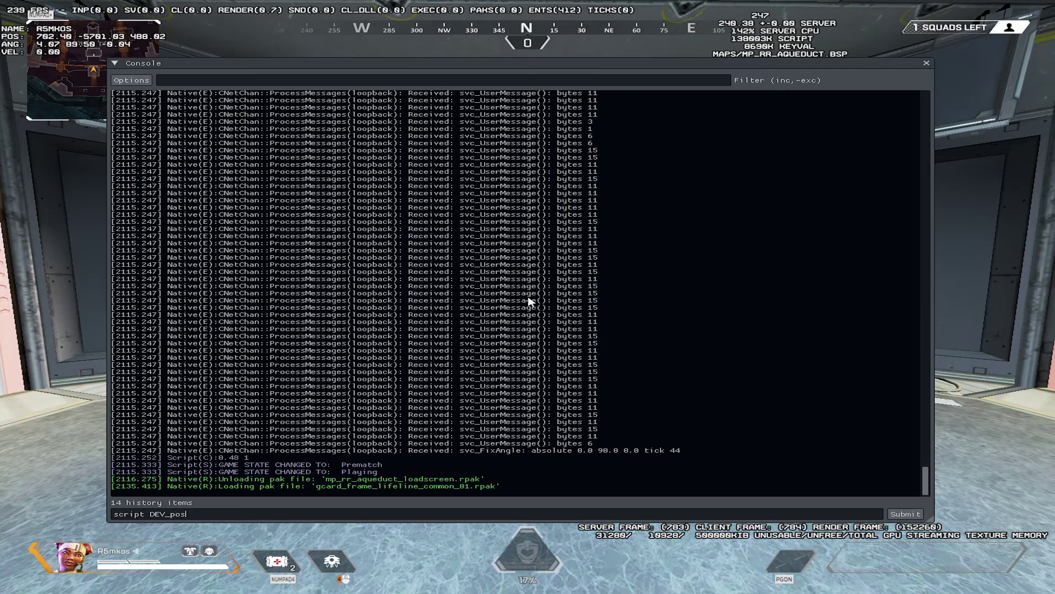
type("_help()")
key("Return")
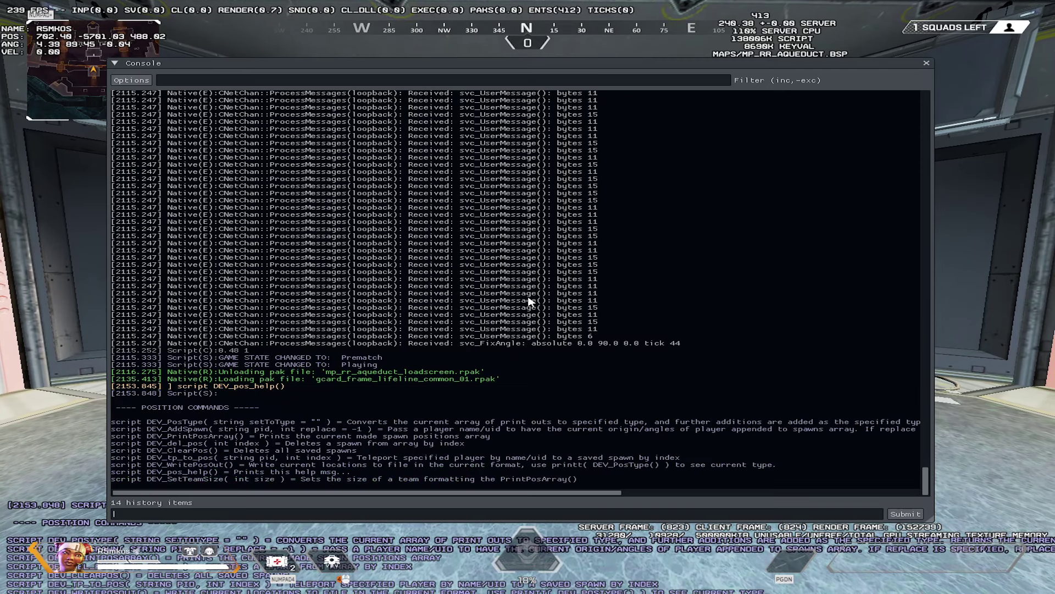
Read the DEV_PosType and setToType help, minimize the output folder, and reopen the console.
double_click(178, 422)
left_click(219, 422)
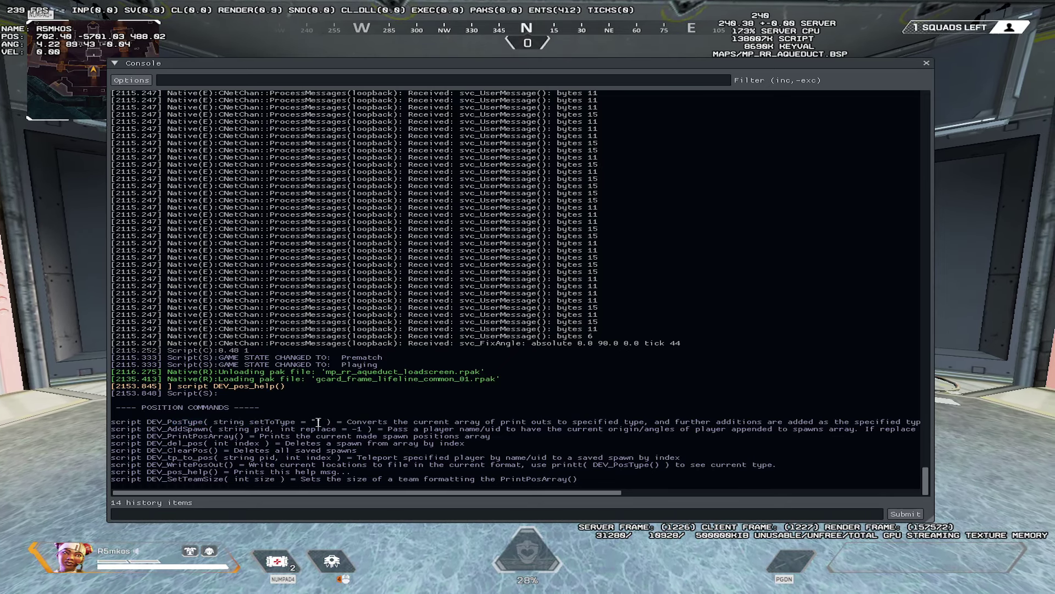
left_click_drag(252, 415, 173, 415)
left_click(247, 415)
double_click(270, 415)
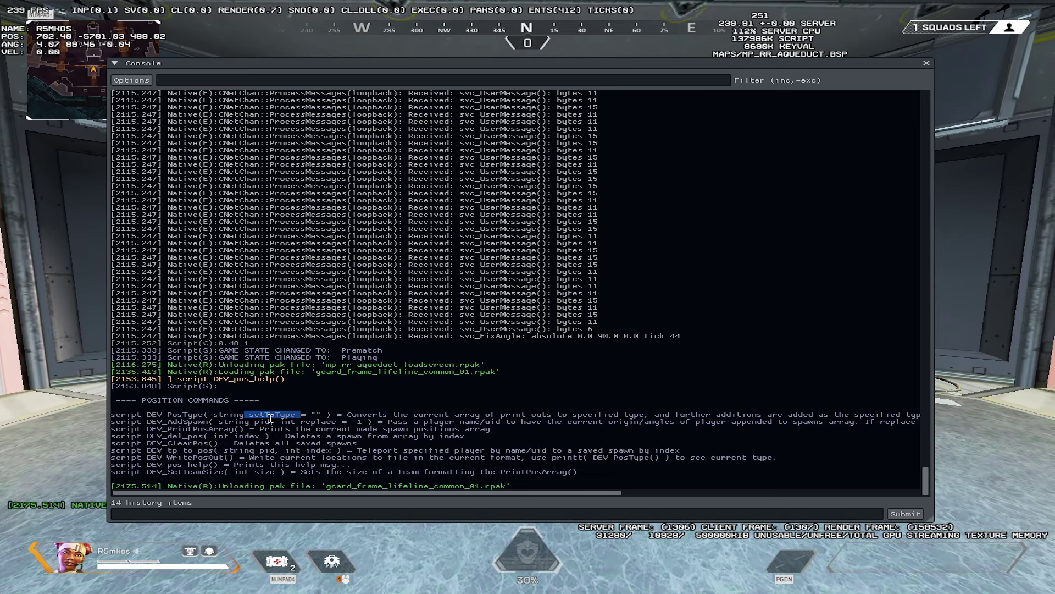
left_click(268, 419)
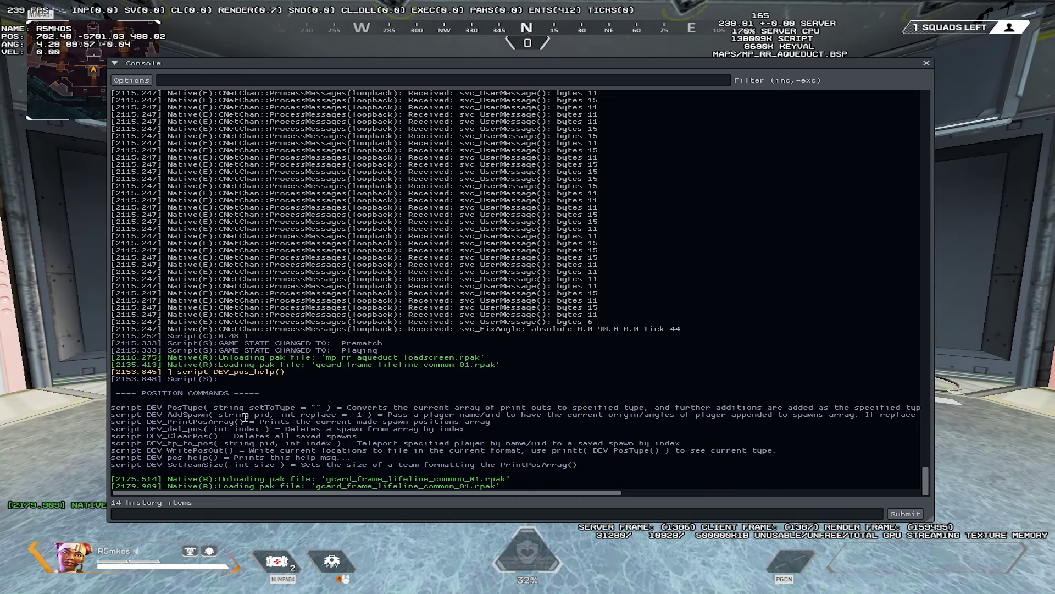
key("grave")
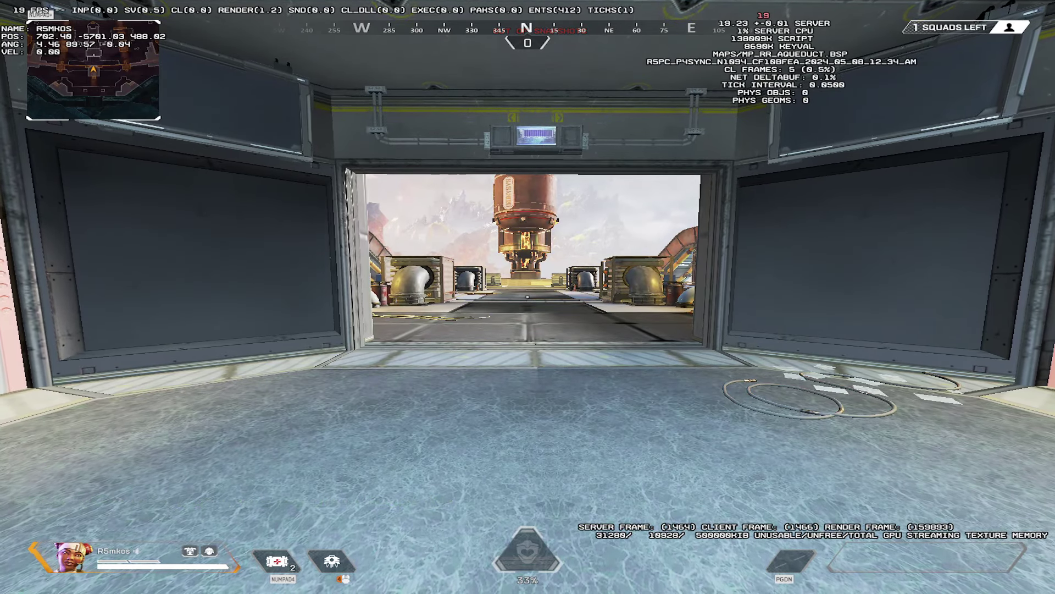
key("alt+Tab")
left_click(969, 8)
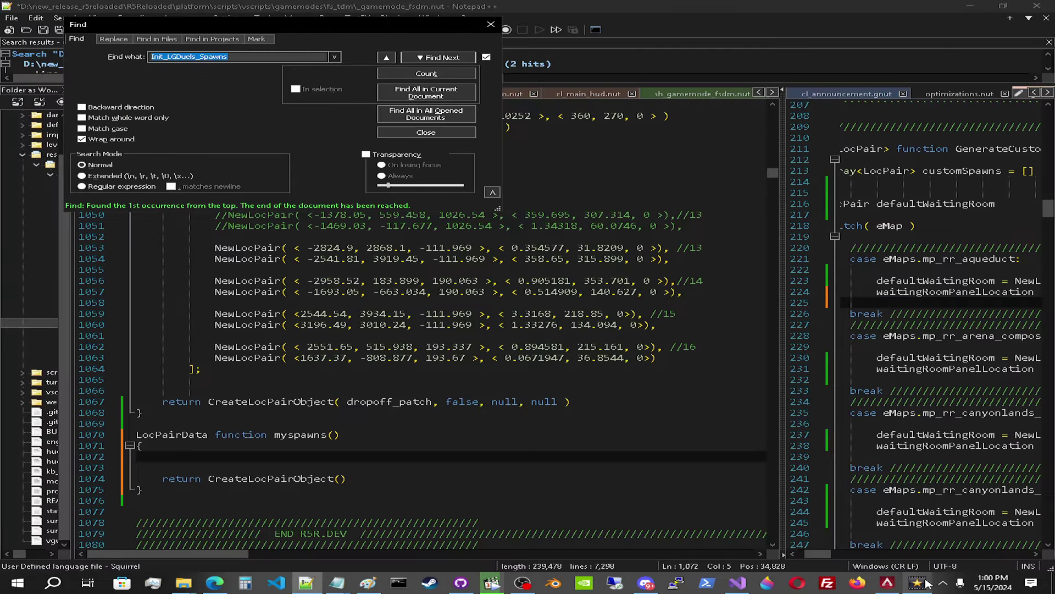
left_click(898, 585)
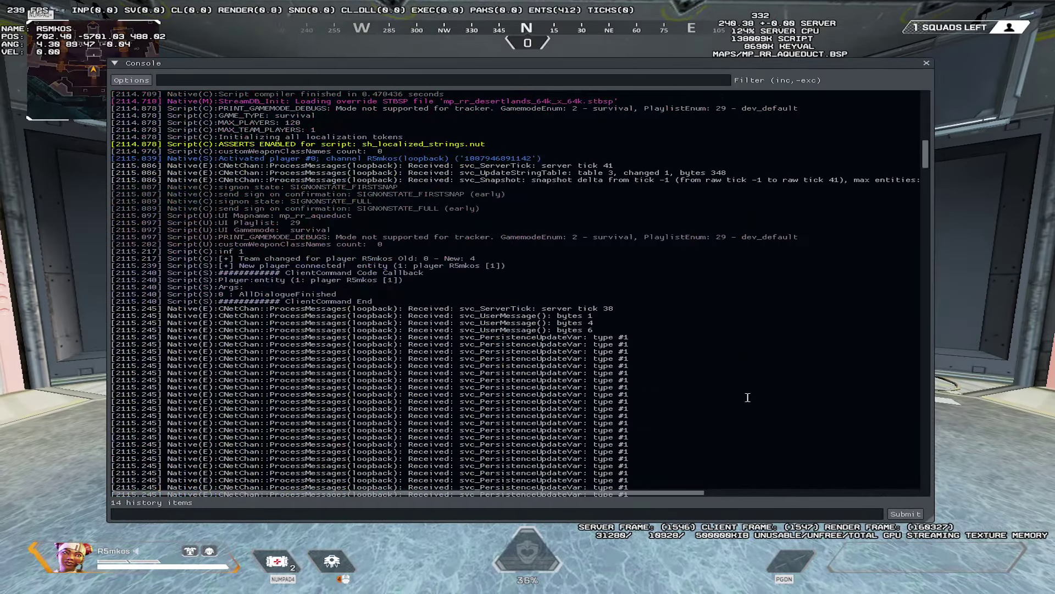
left_click_drag(928, 154, 931, 482)
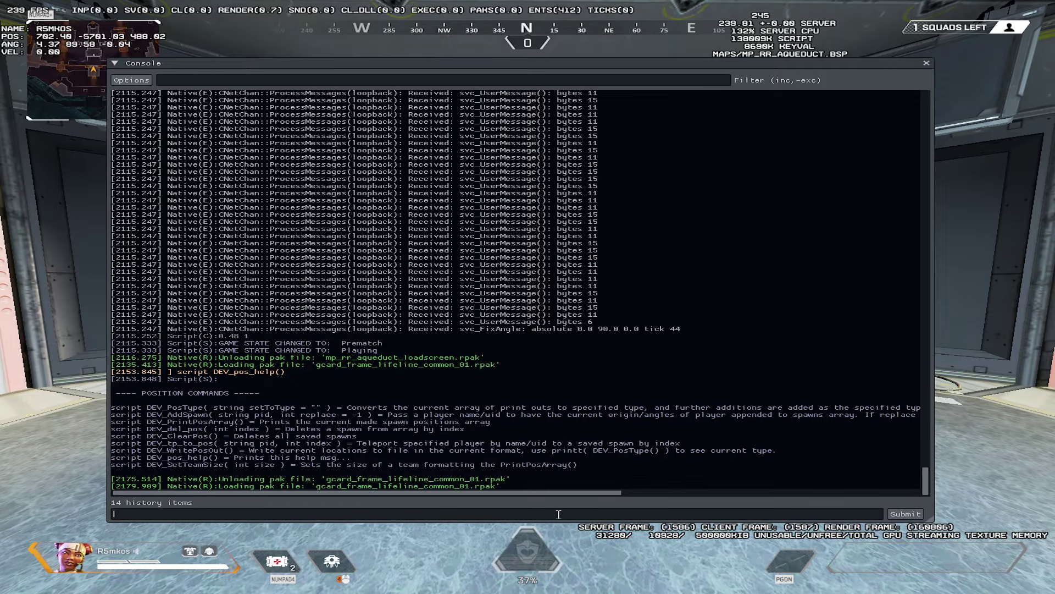
left_click_drag(148, 408, 207, 407)
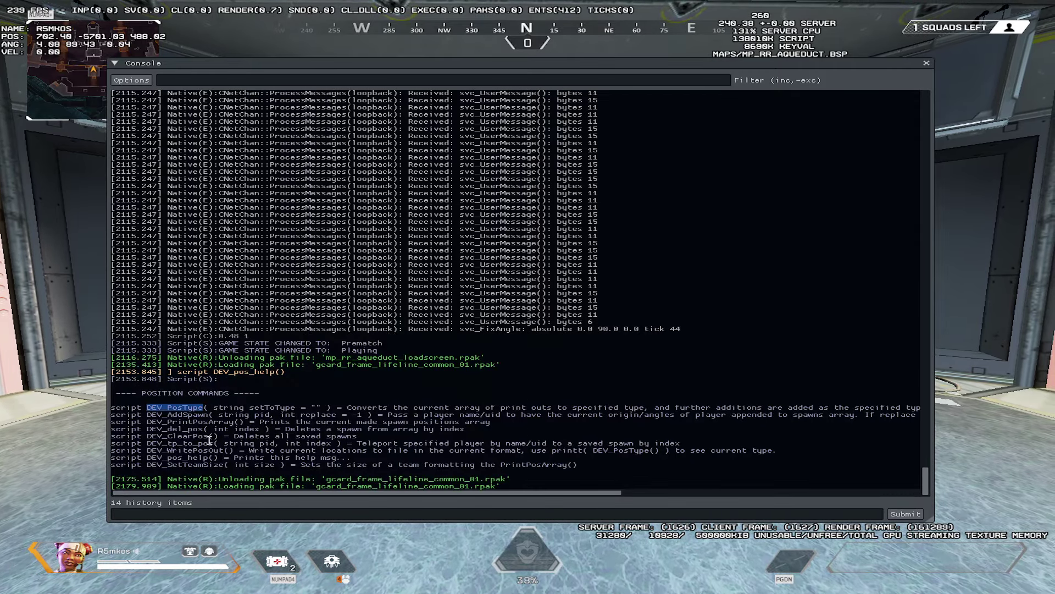
Set the spawn saving format to csv with DEV_PosType("csv").
left_click(155, 512)
type("script")
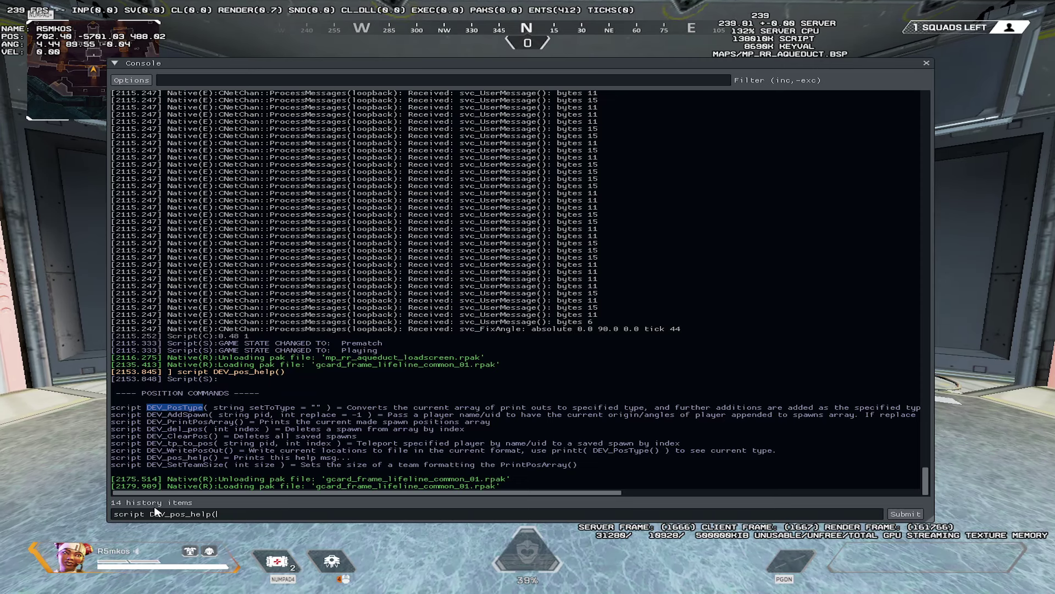
type("DEV_PosType(")
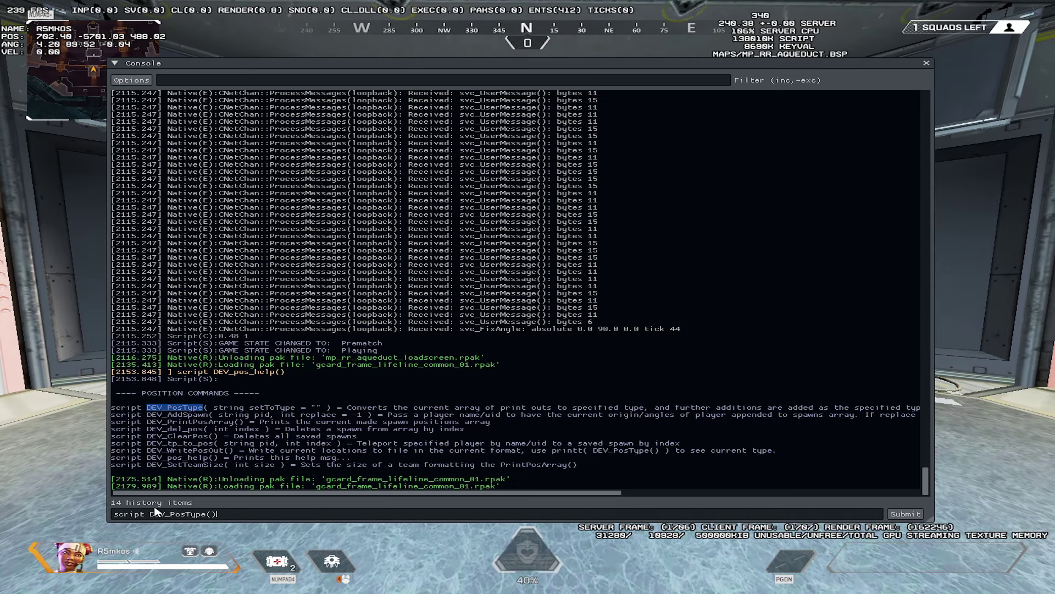
type("\"\")")
type("sv")
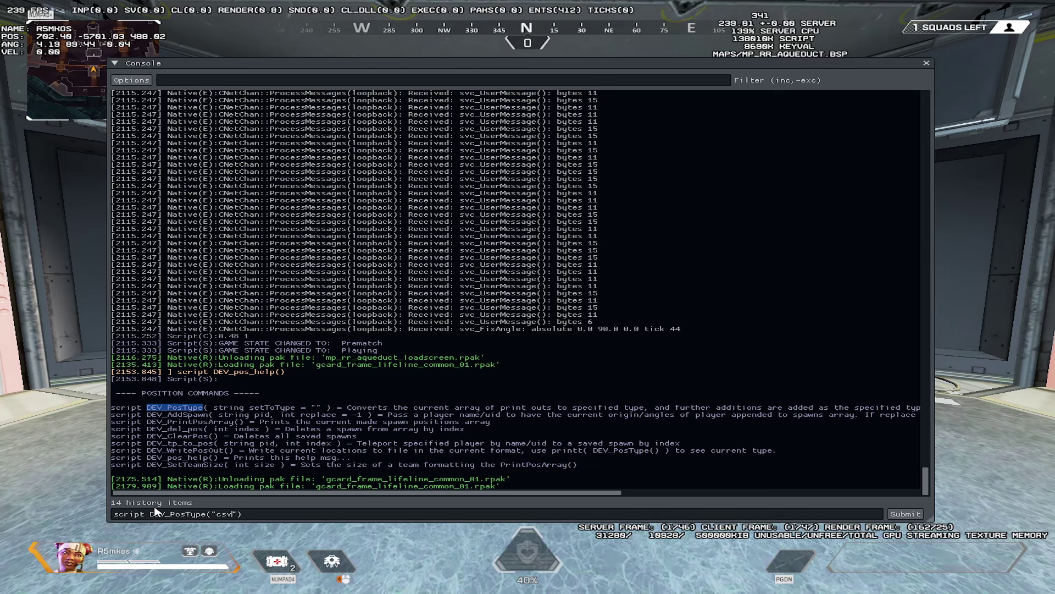
key("Return")
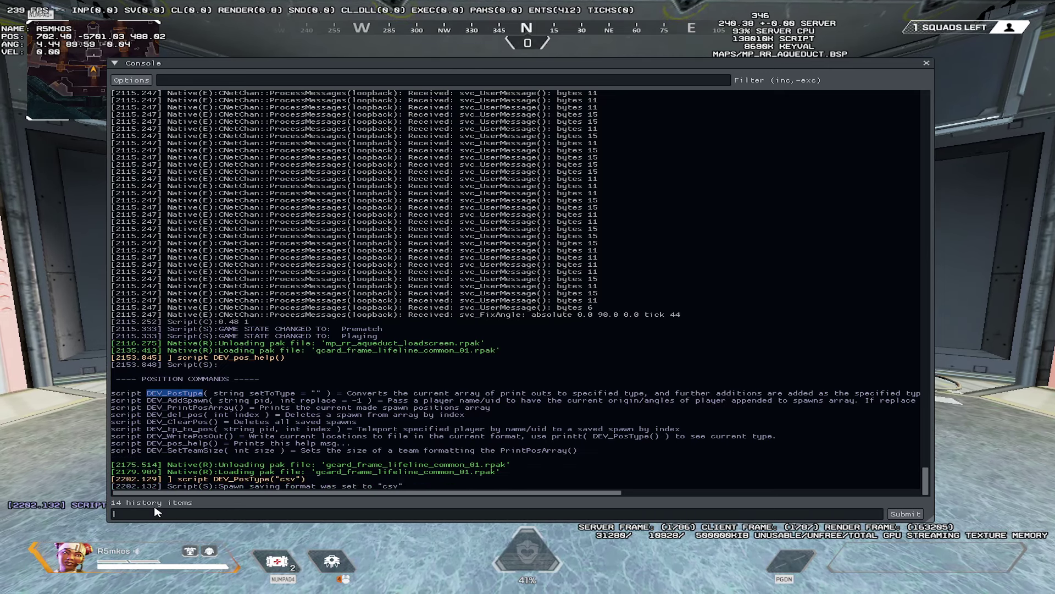
key("Up")
key("Down")
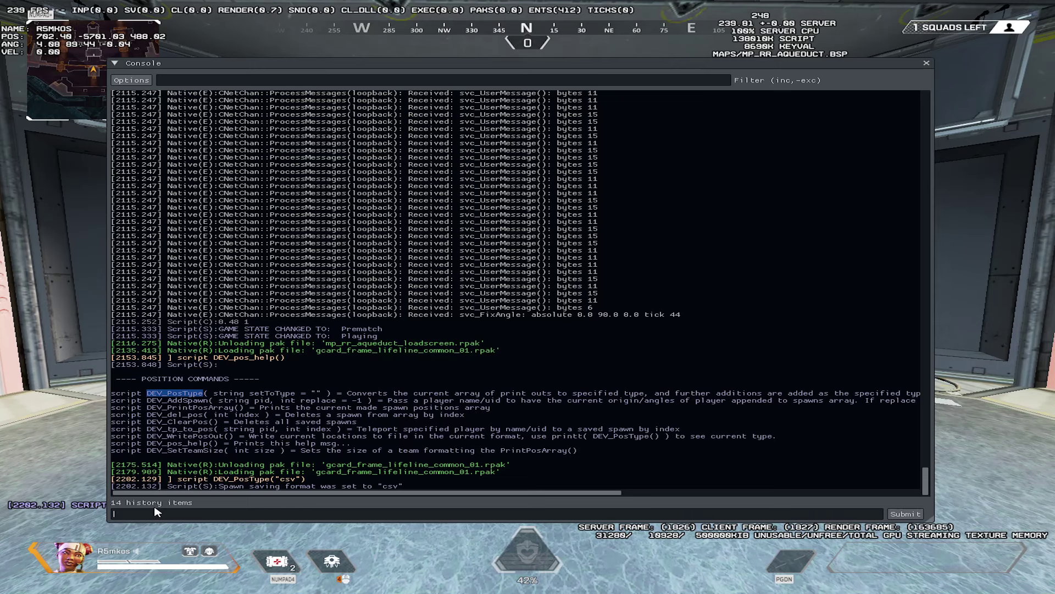
Save the player's current position as a spawn with DEV_AddSpawn and the player name.
left_click(148, 402)
left_click_drag(149, 402, 208, 402)
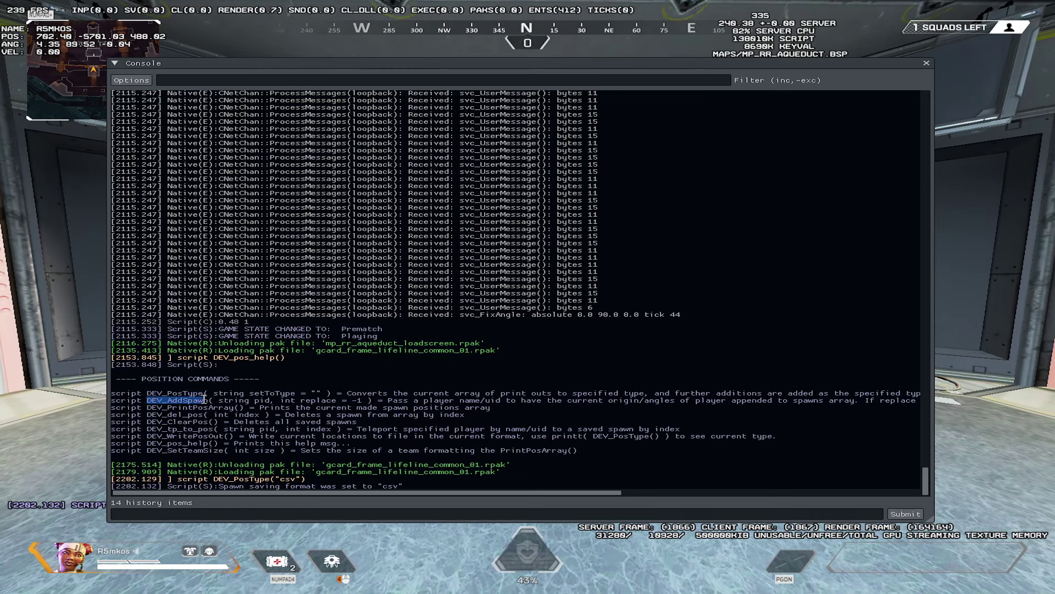
left_click(166, 512)
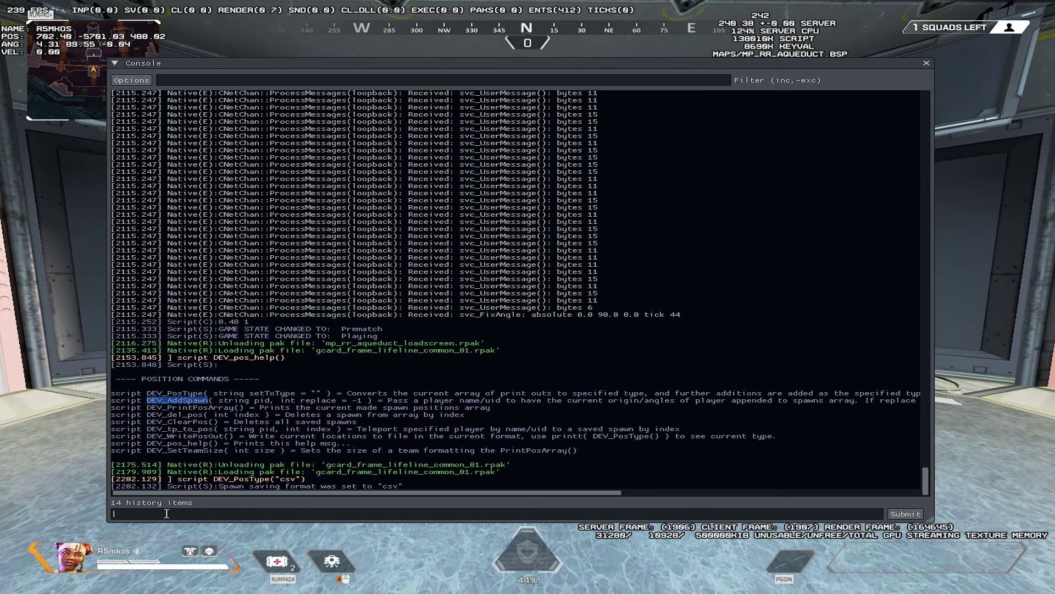
key("Up")
key("BackSpace")
key("BackSpace")
key("BackSpace")
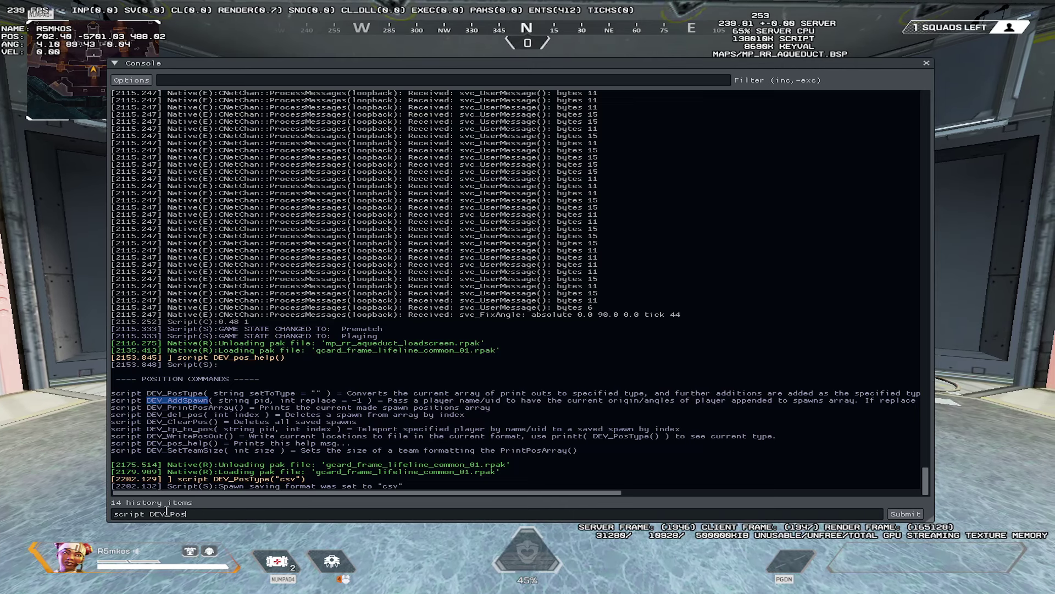
key("BackSpace")
key("BackSpace")
key("BackSpace")
key("BackSpace")
key("BackSpace")
type("DEV_AddSpawn")
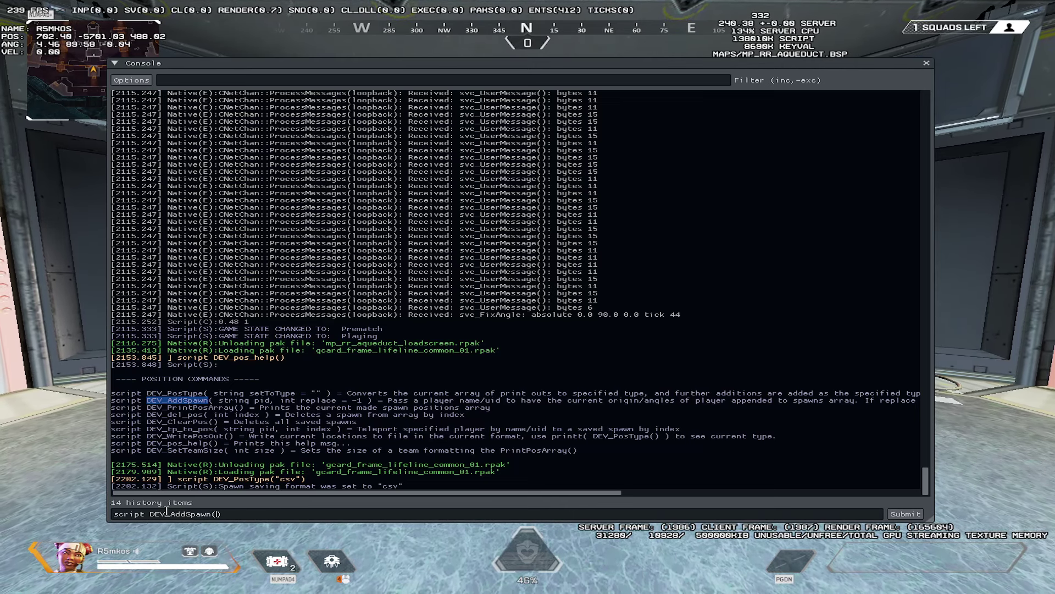
type("r5mkos\"")
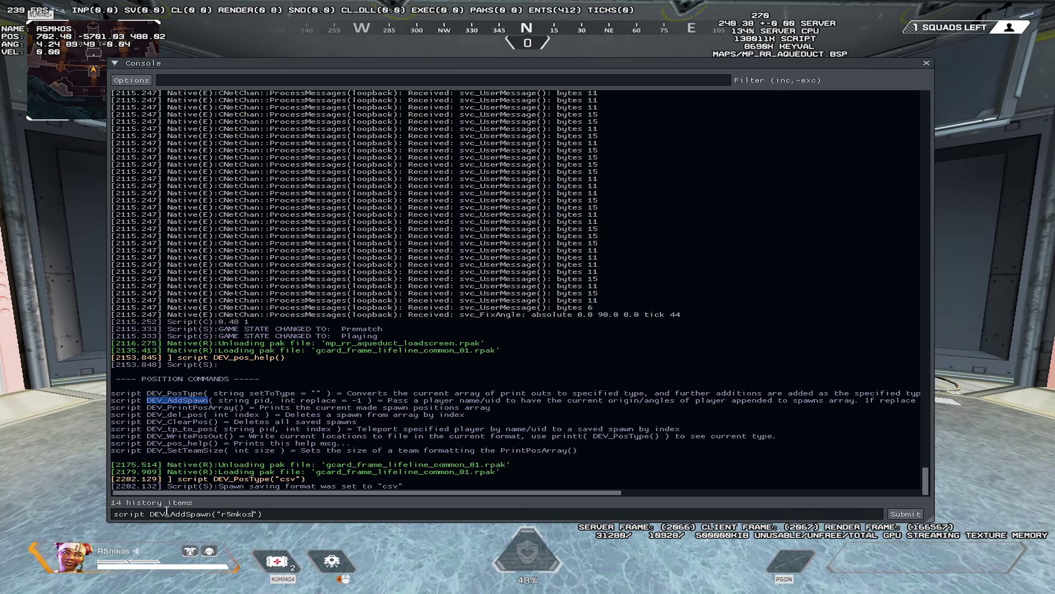
key("Return")
key("grave")
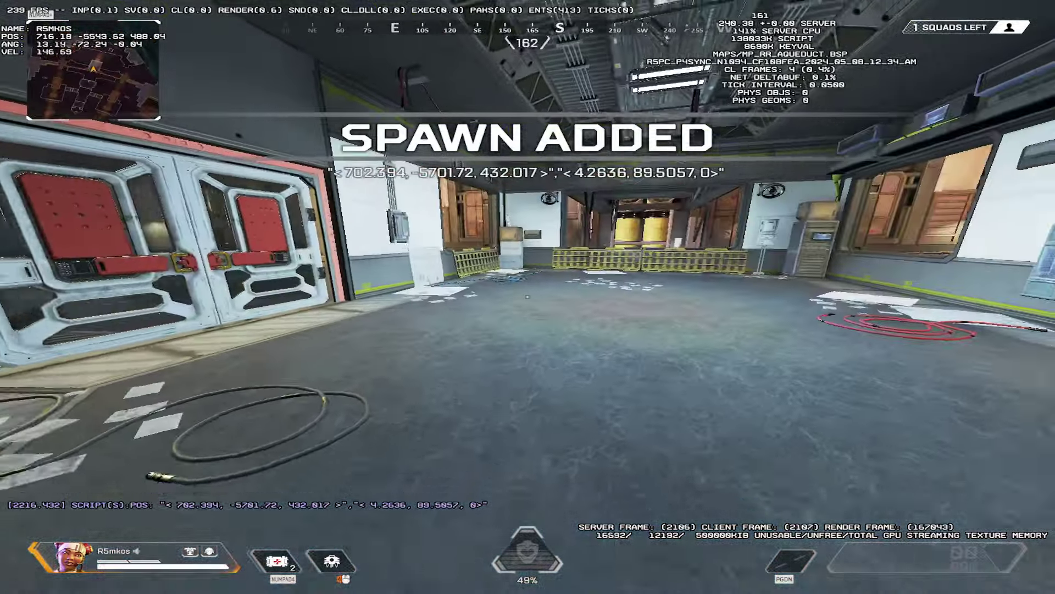
key("grave")
key("Left")
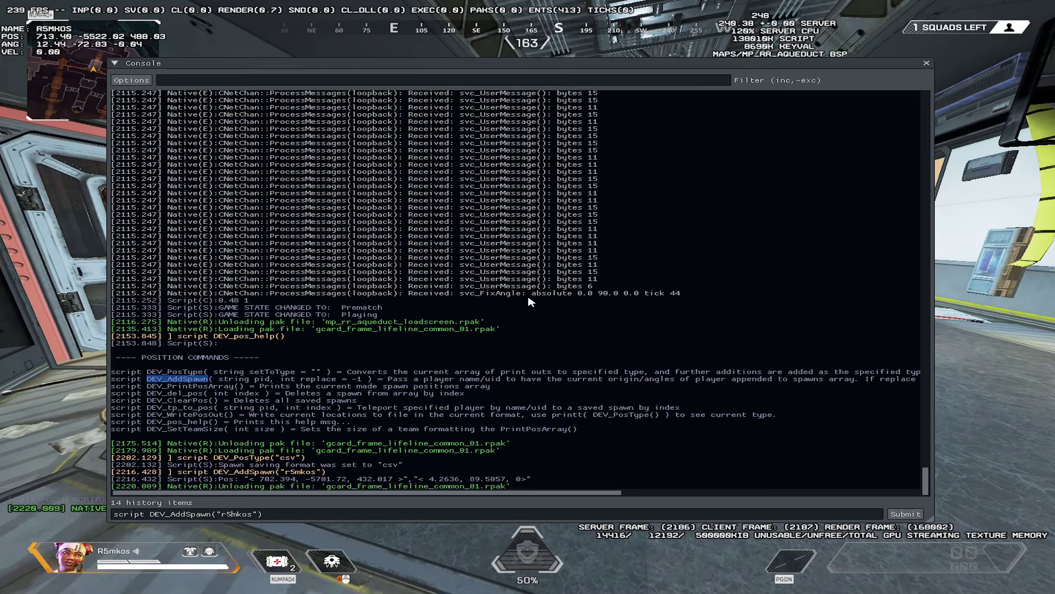
Print the saved spawn positions with DEV_PrintPosArray().
key("Up")
key("Up")
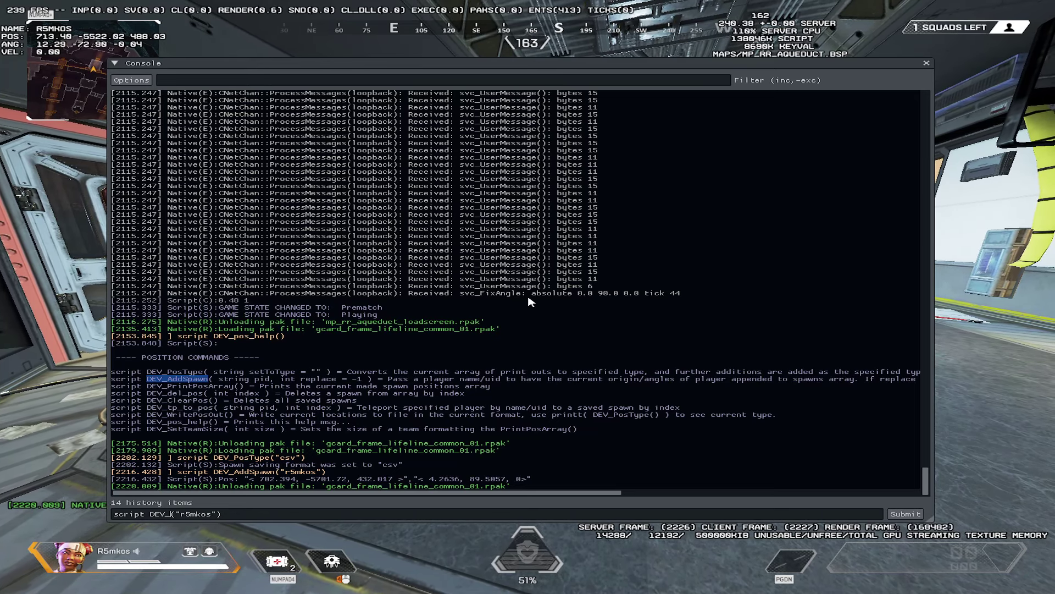
key("Up")
key("Down")
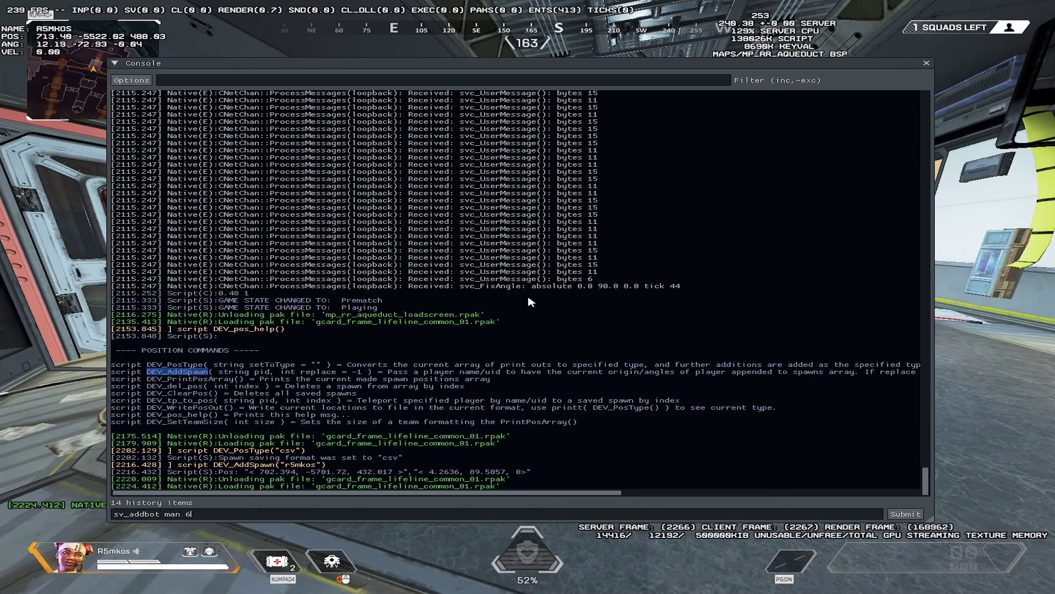
key("Down")
key("Down")
key("Down")
key("Up")
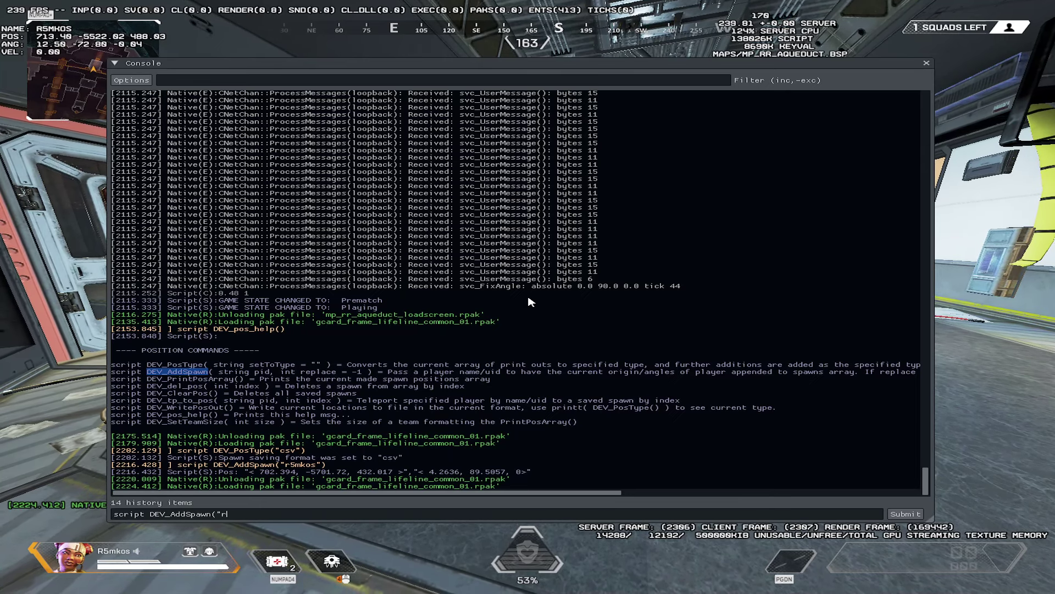
key("BackSpace")
key("BackSpace")
key("BackSpace")
key("BackSpace")
type("P")
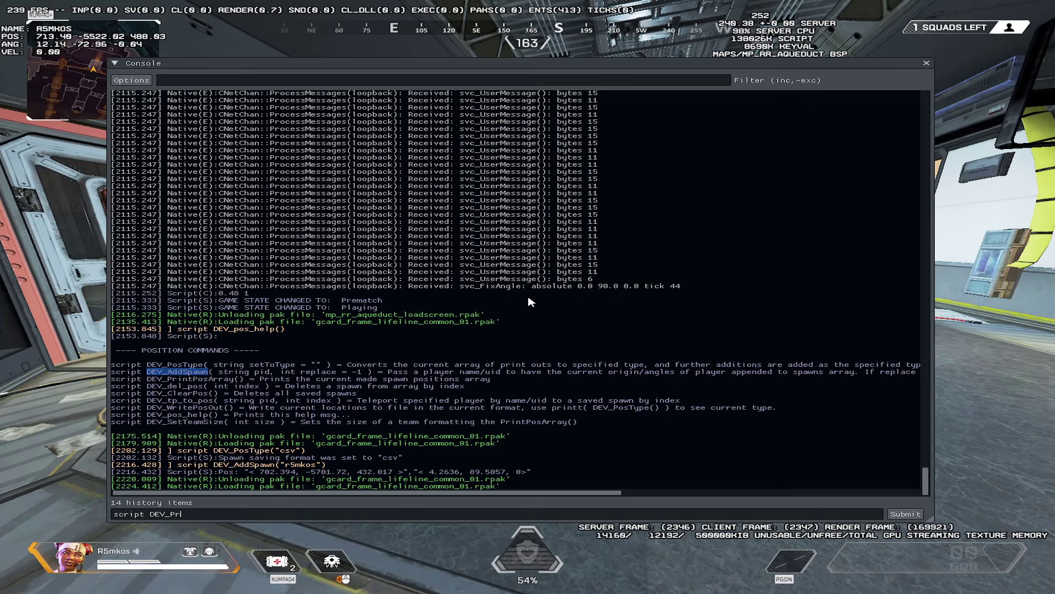
type("rintPosArray()")
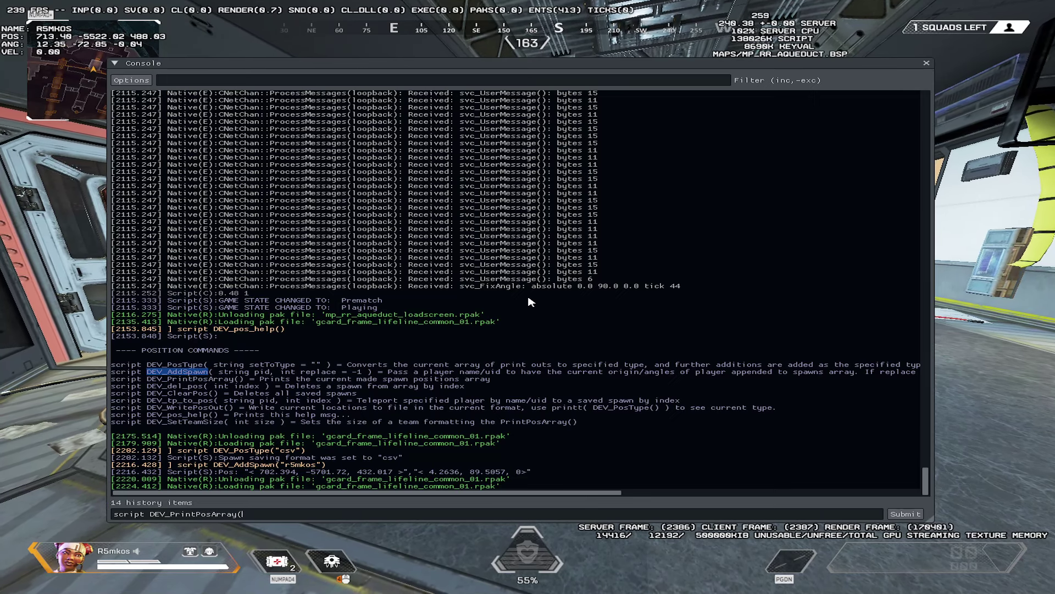
key("Return")
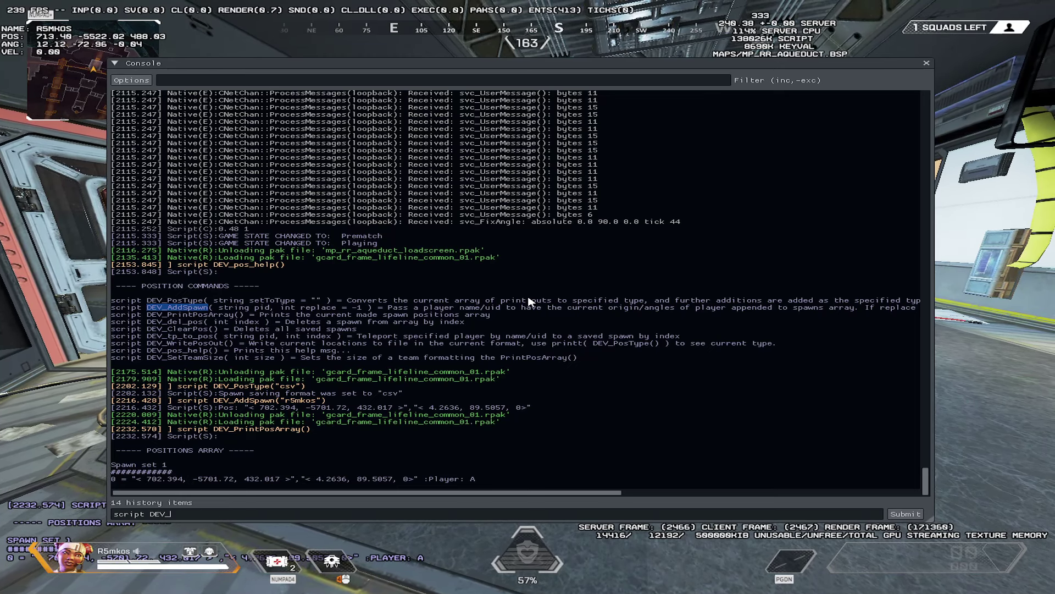
type("del_pos 0")
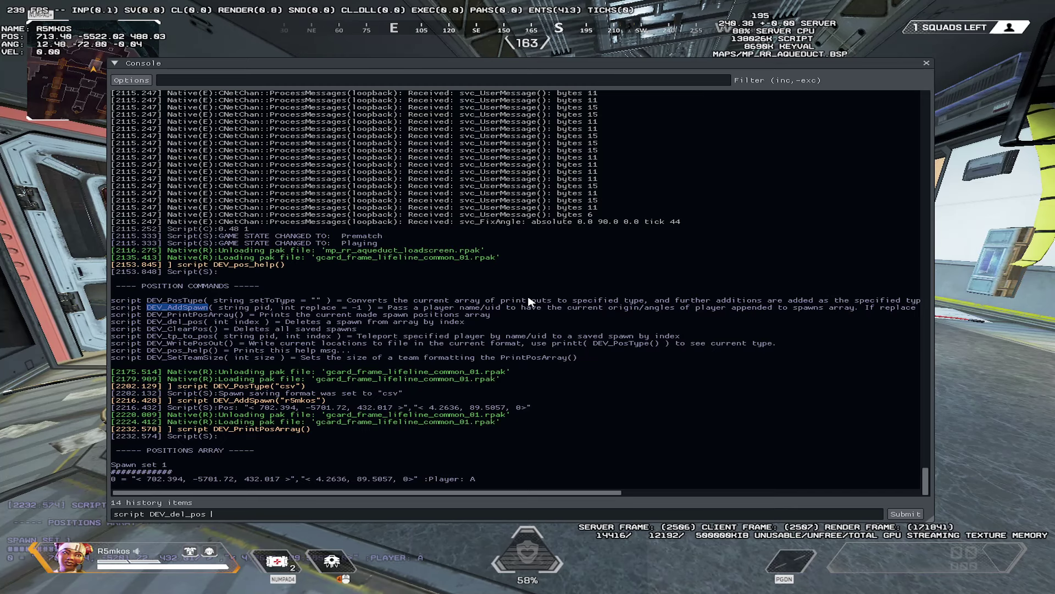
Delete saved spawn 0 with a corrected DEV_del_pos(0) command.
key("Return")
key("Up")
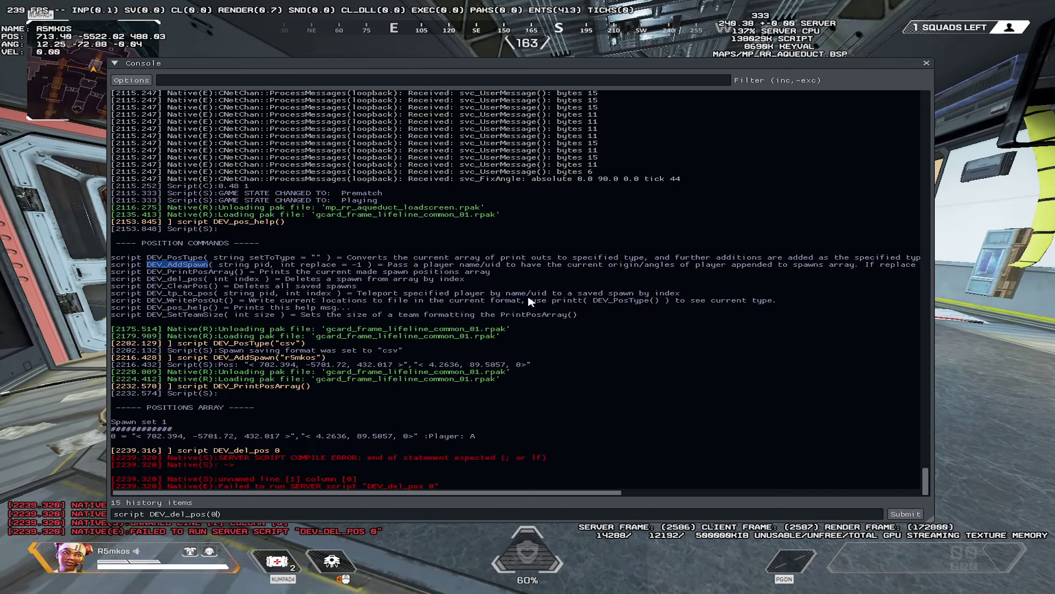
key("Return")
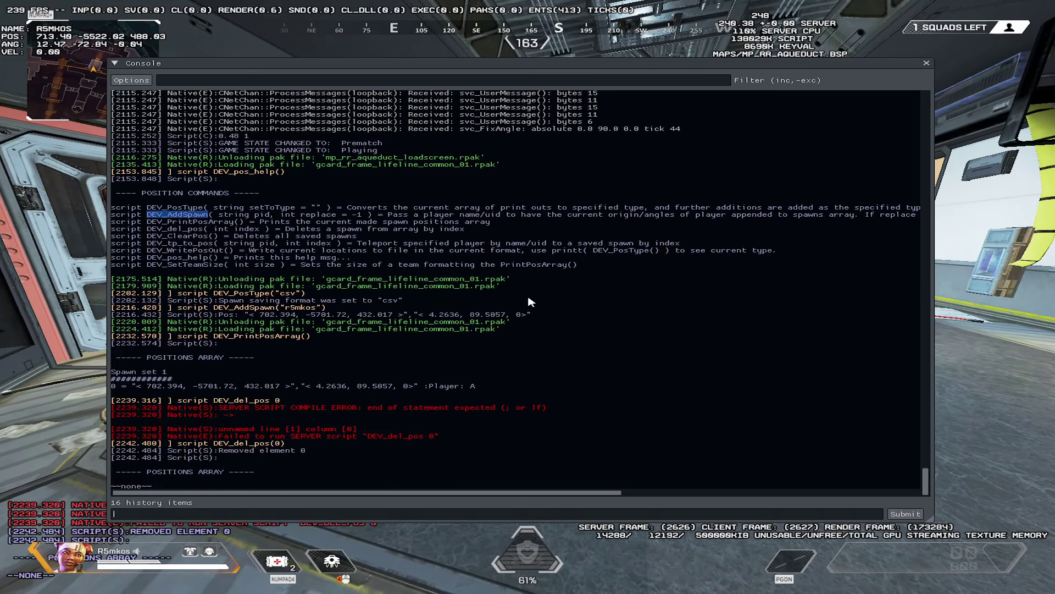
Walk past the machinery to the crate and save a spawn there.
key("Up")
key("Up")
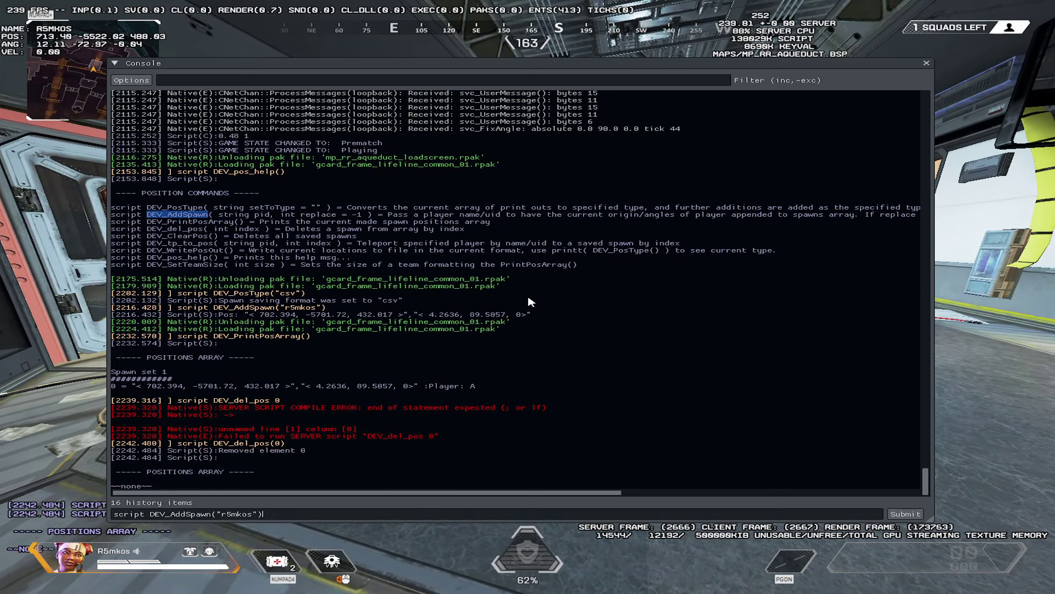
key("grave")
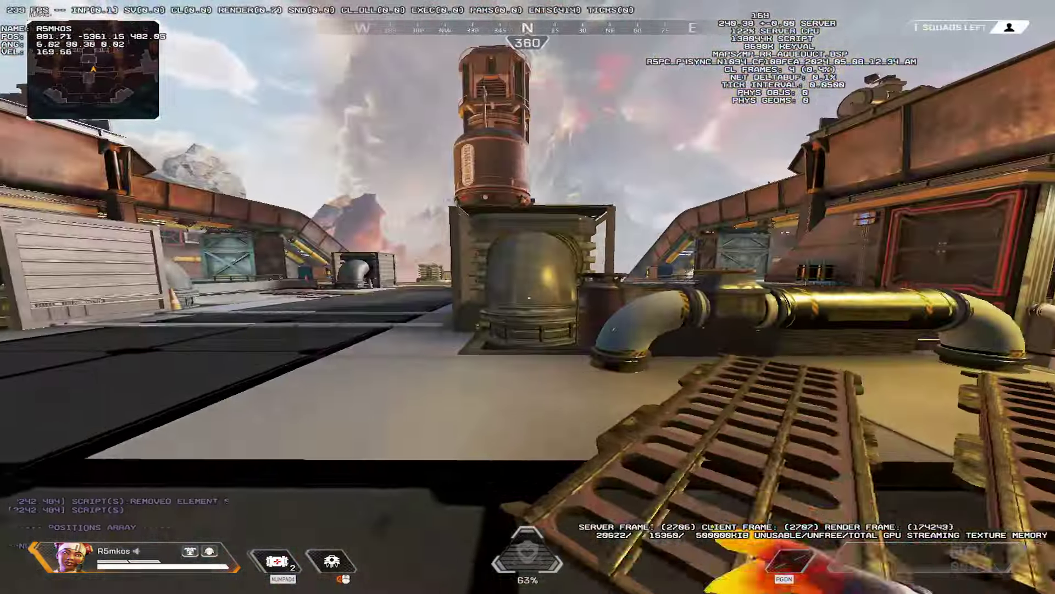
key("w")
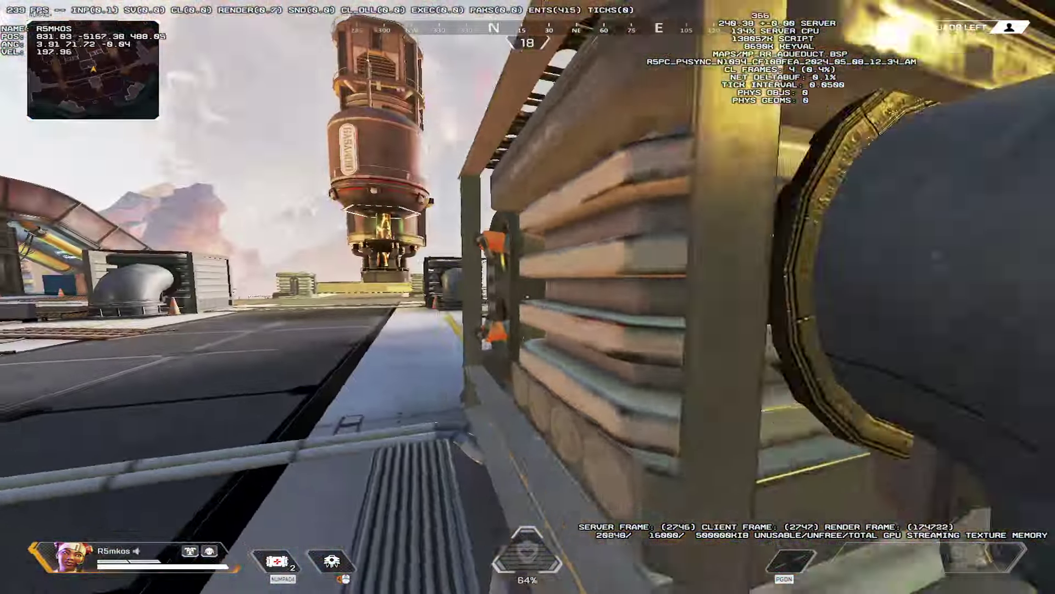
key("grave")
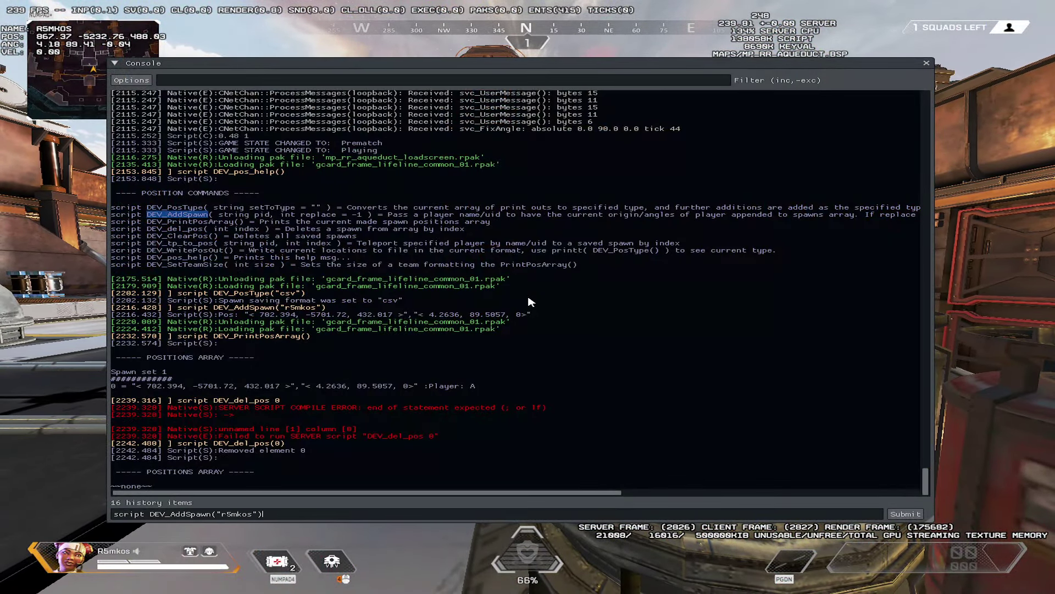
key("grave")
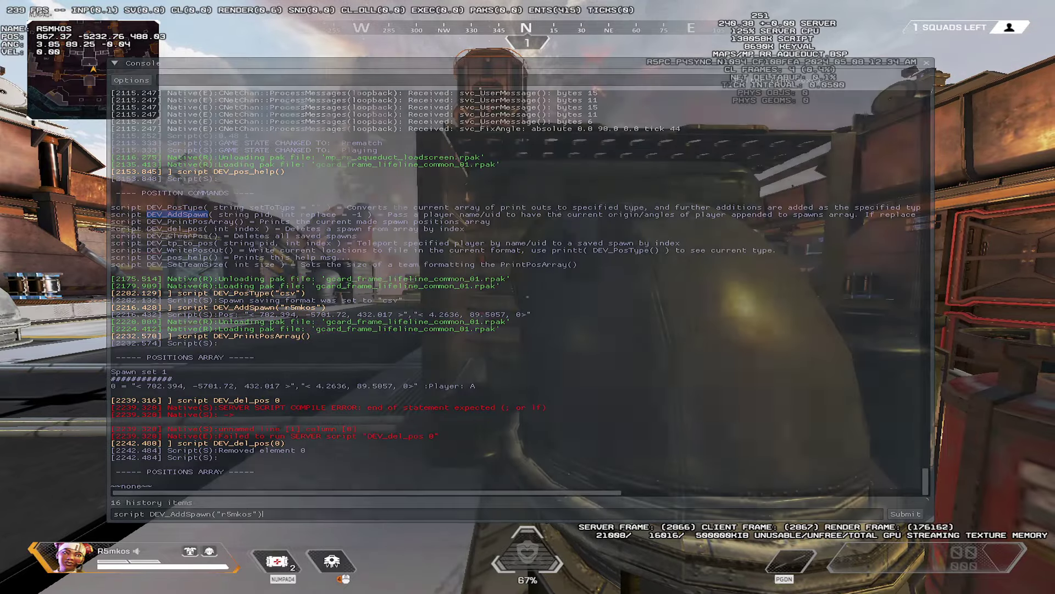
key("w")
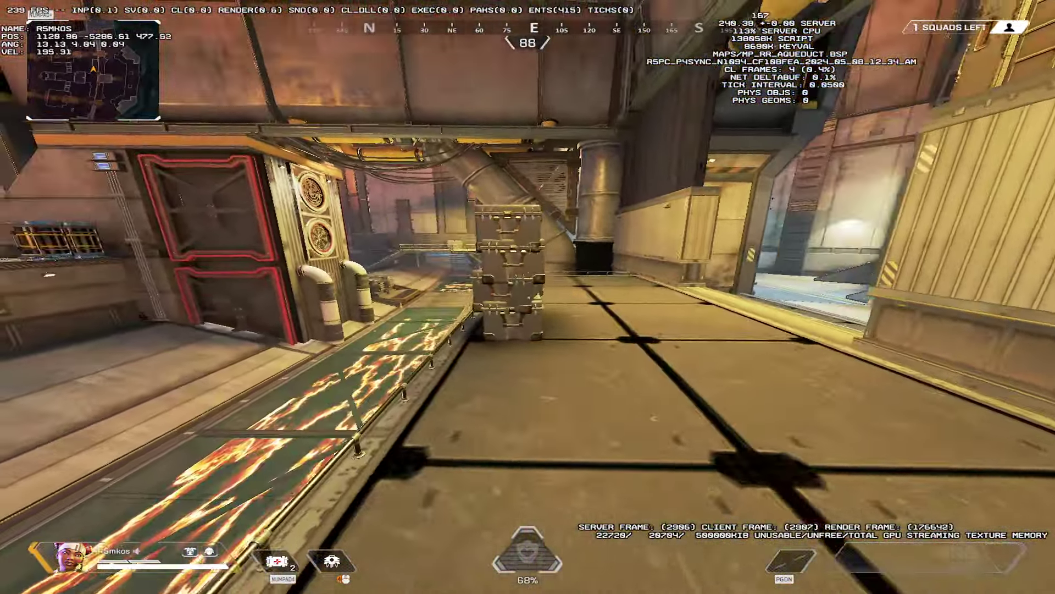
key("grave")
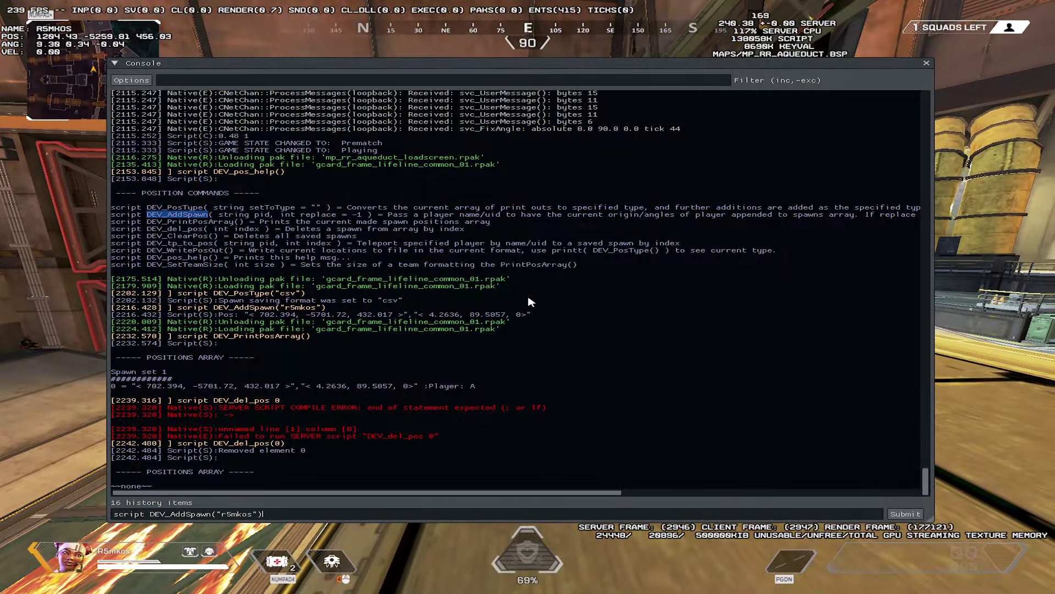
key("Return")
key("grave")
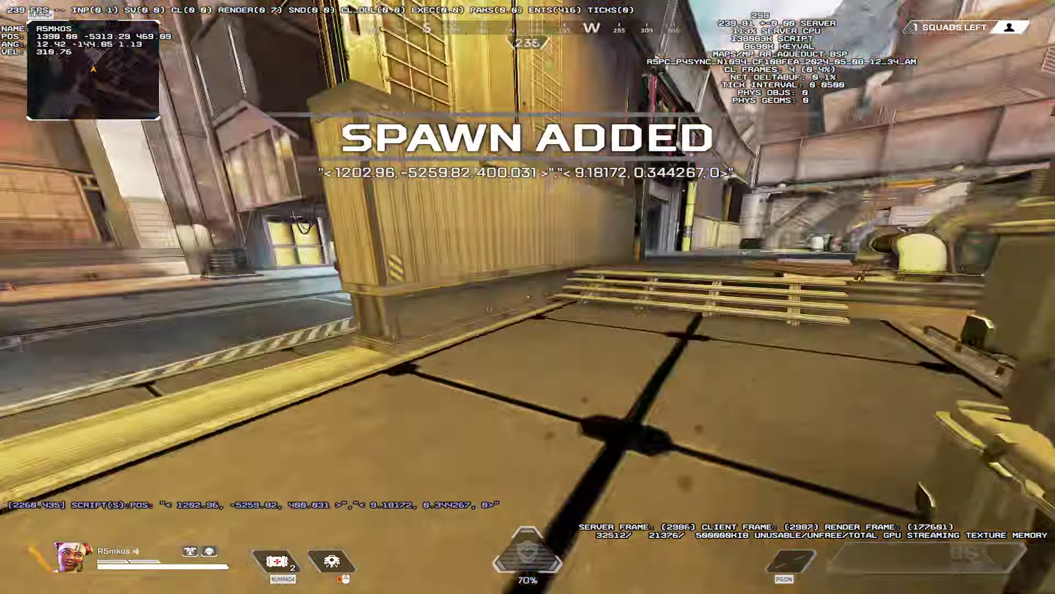
Save two more spawns at new spots, then walk toward the stairs.
key("grave")
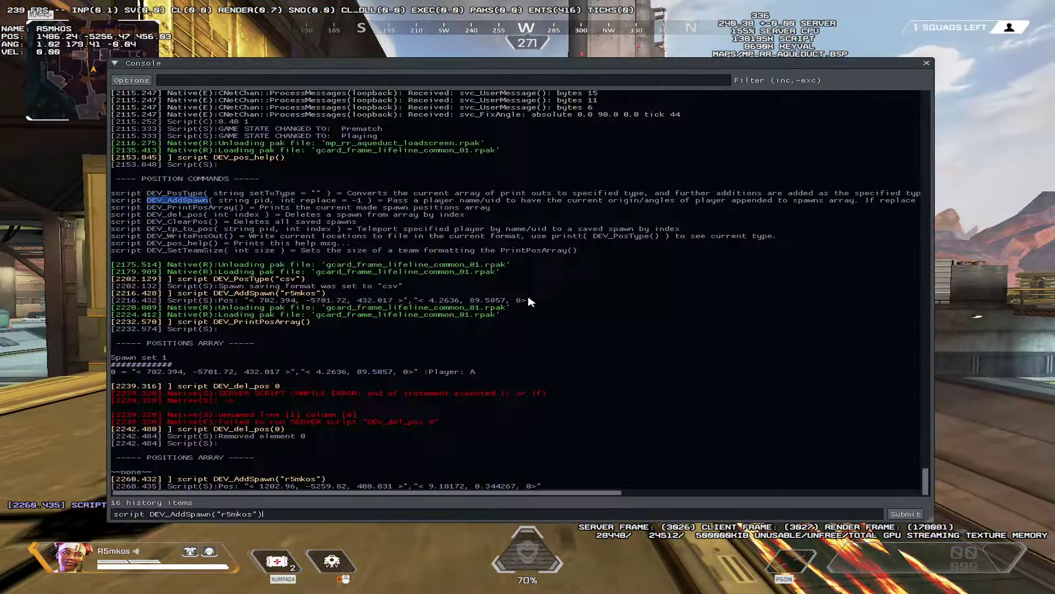
key("Return")
key("grave")
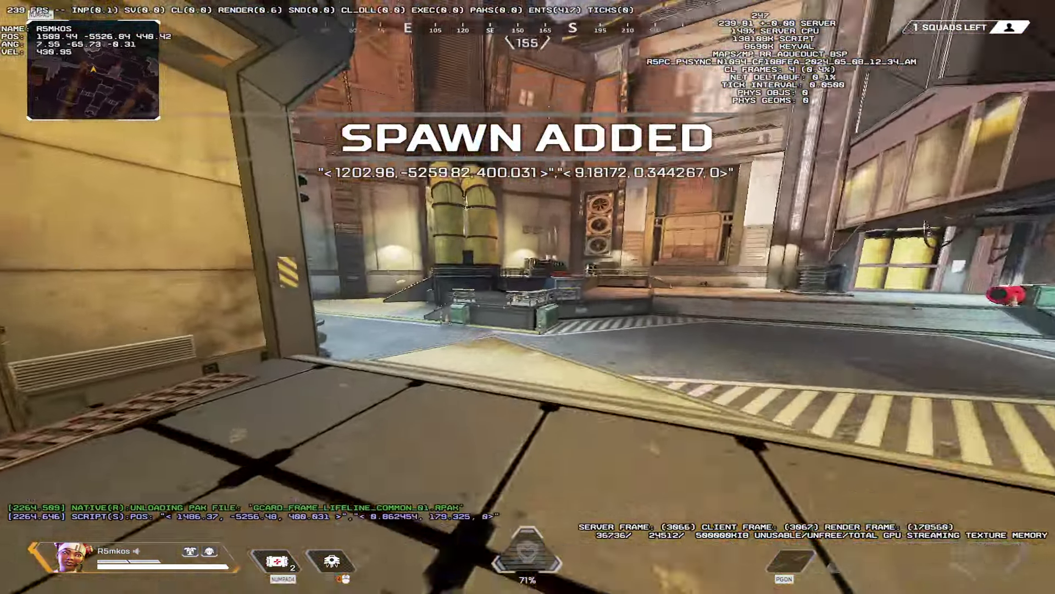
key("grave")
key("Return")
key("grave")
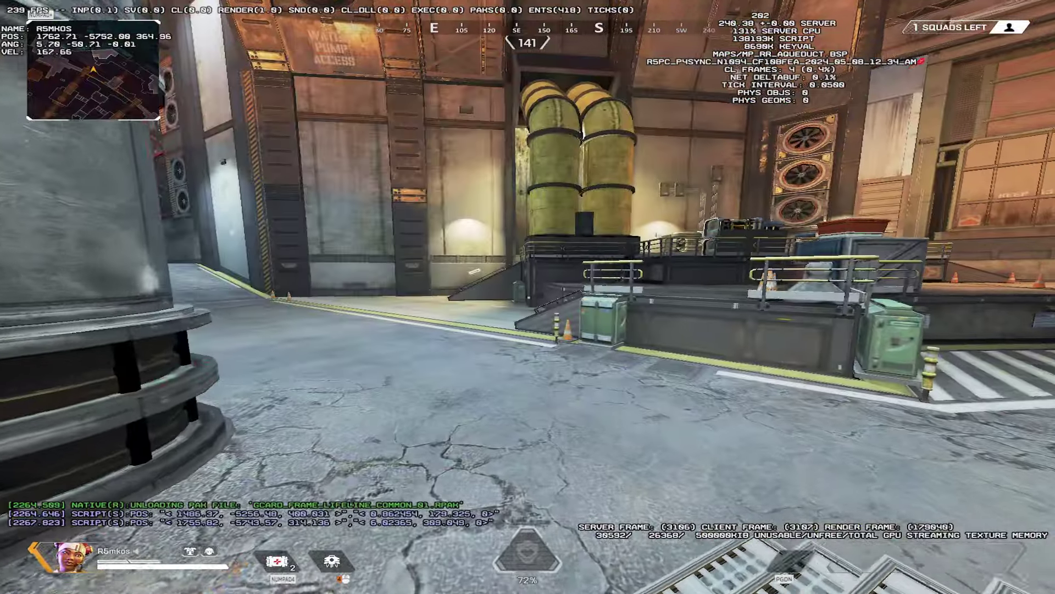
key("w")
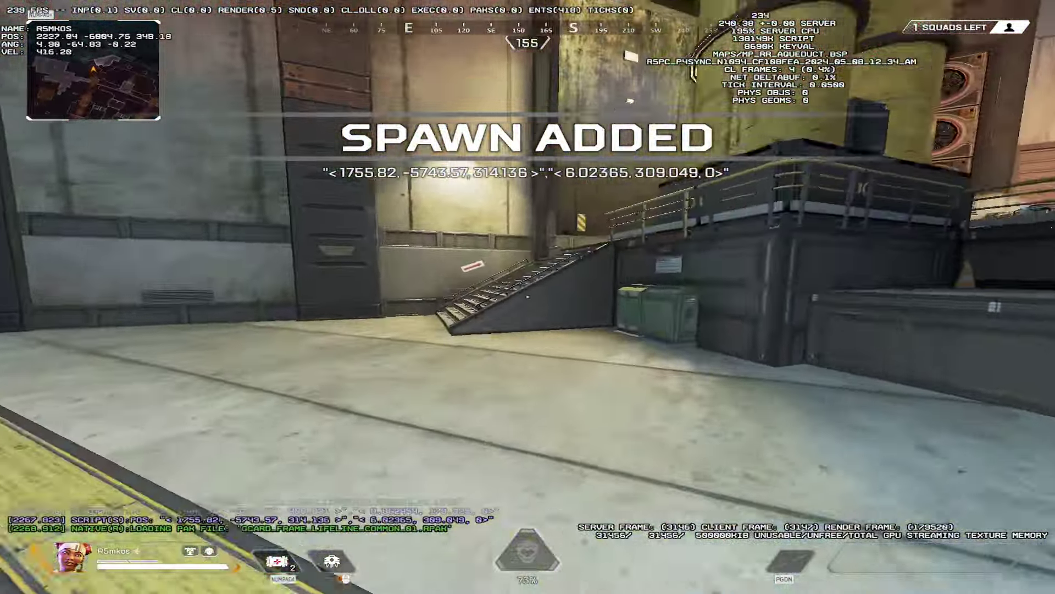
key("w")
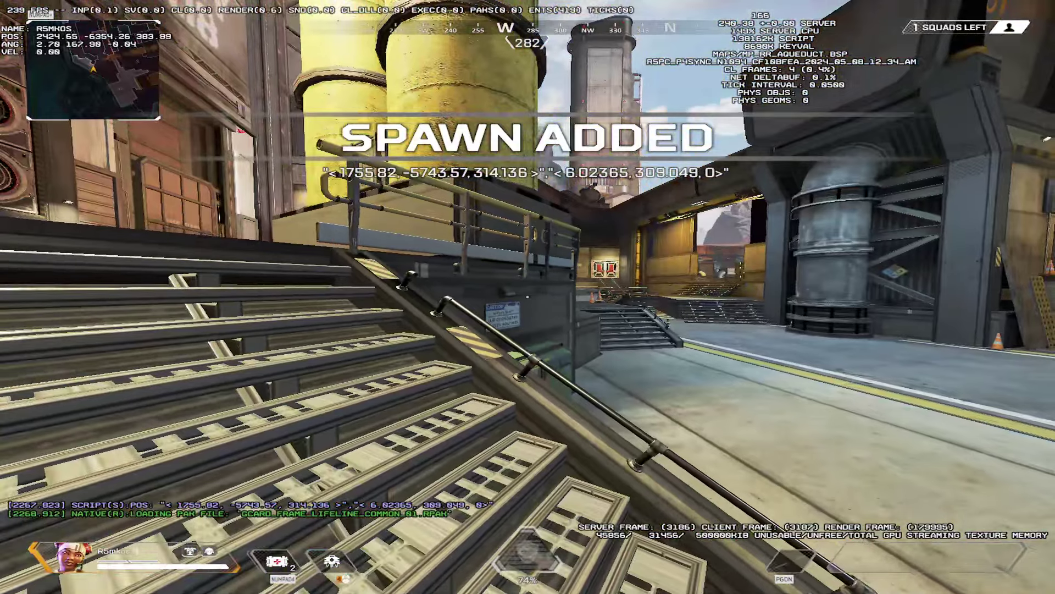
key("grave")
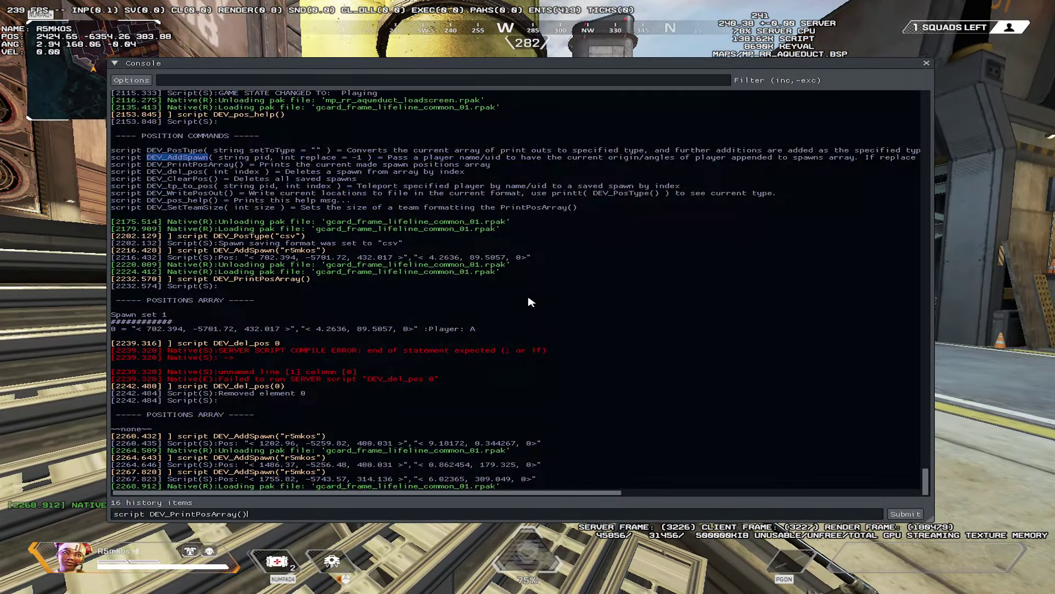
Print the positions array and teleport to spawn 2 with DEV_tp_to_pos("r5mkos", 2).
key("Return")
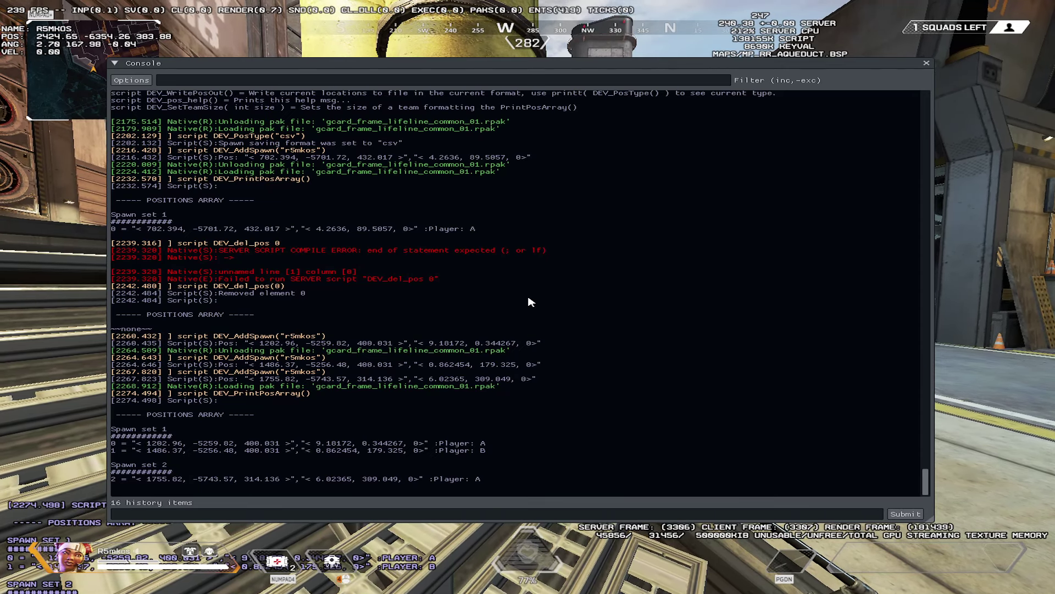
key("Down")
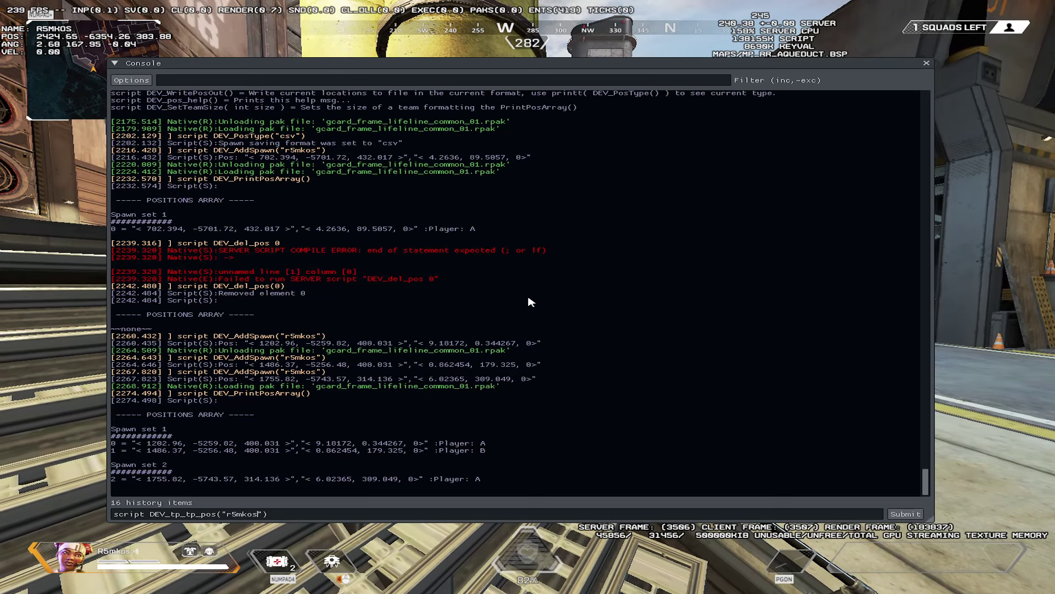
key("Return")
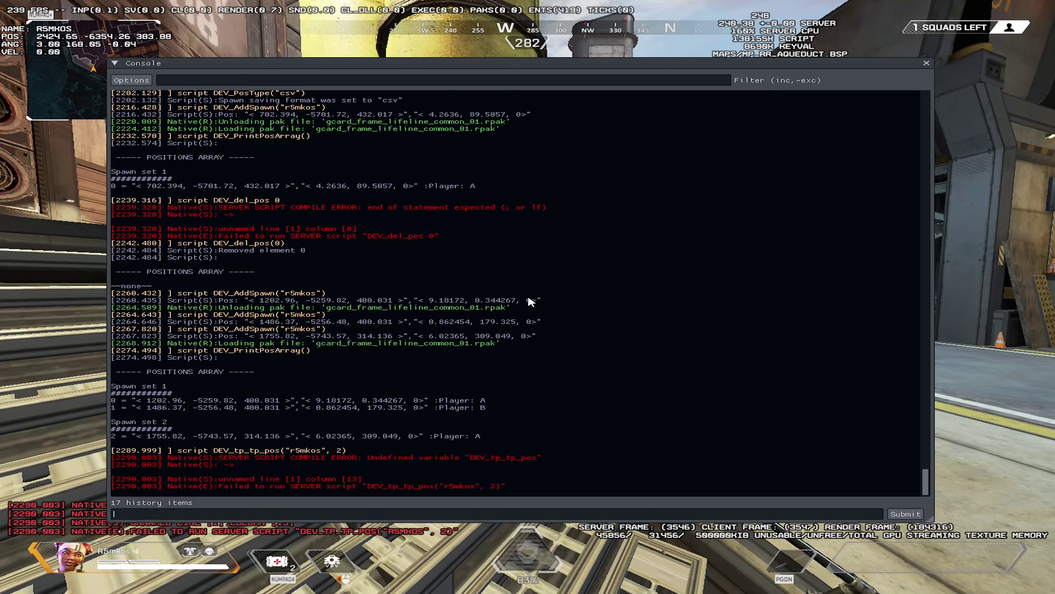
type("script DEV_tp_tp_pos(\"r5mkos\", 2)")
key("Return")
key("Up")
key("Left")
key("Left")
key("Left")
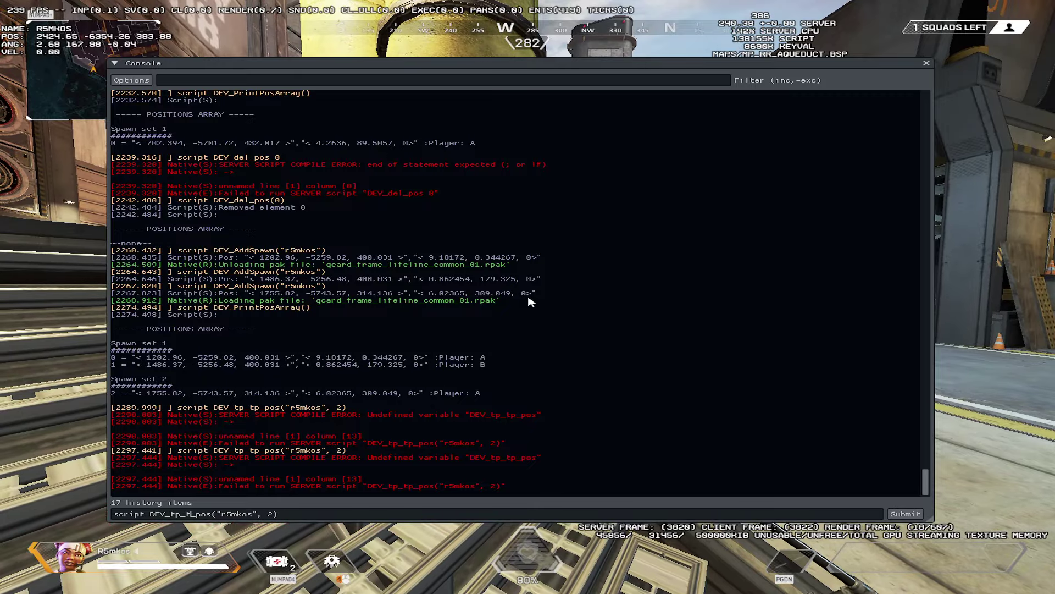
key("Return")
Walk around spawn point 2 and up the nearby stairs.
key("grave")
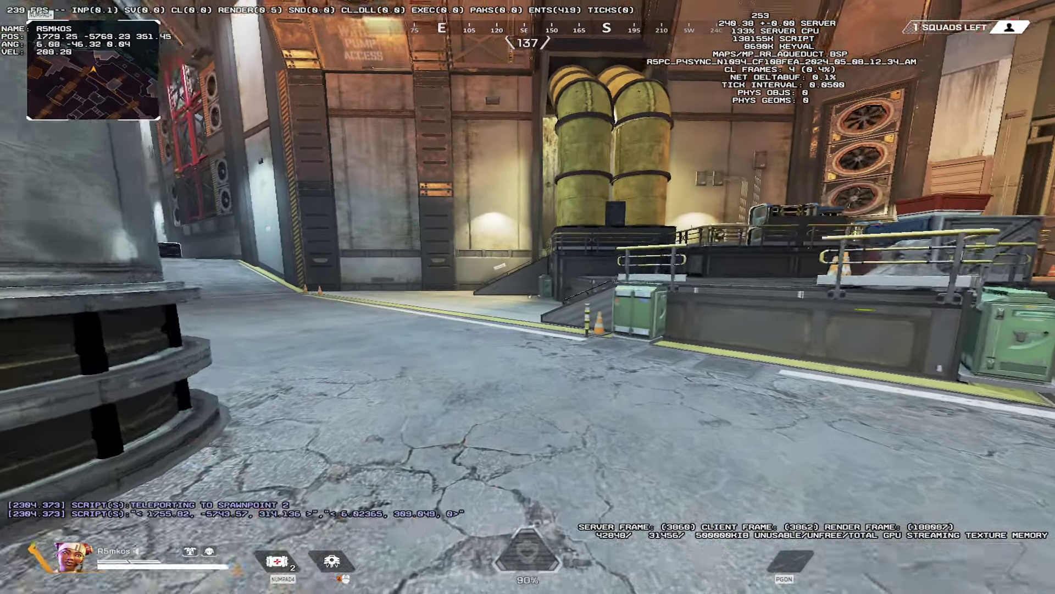
key("w")
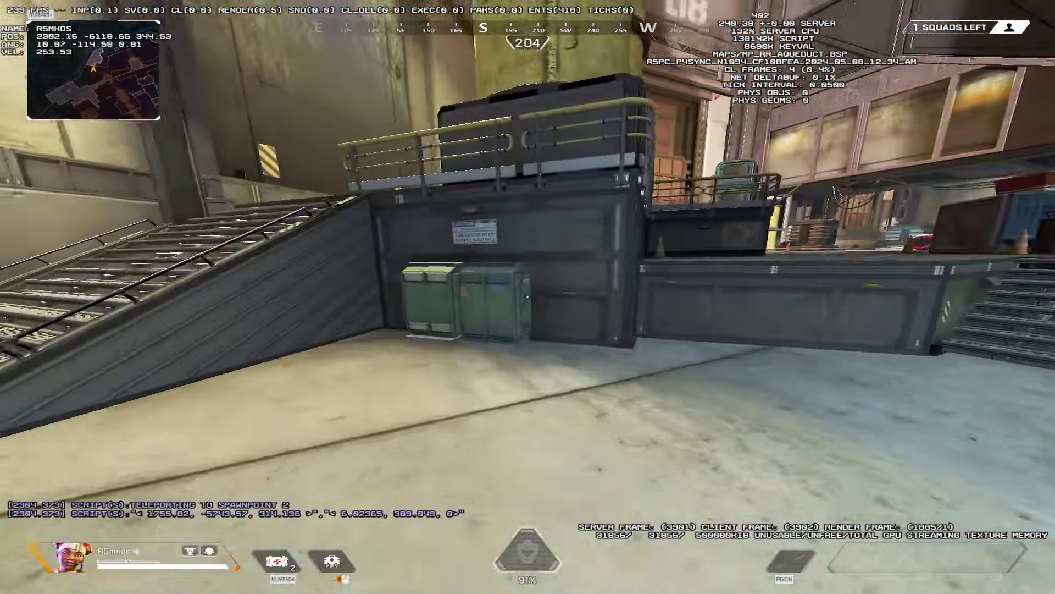
key("w")
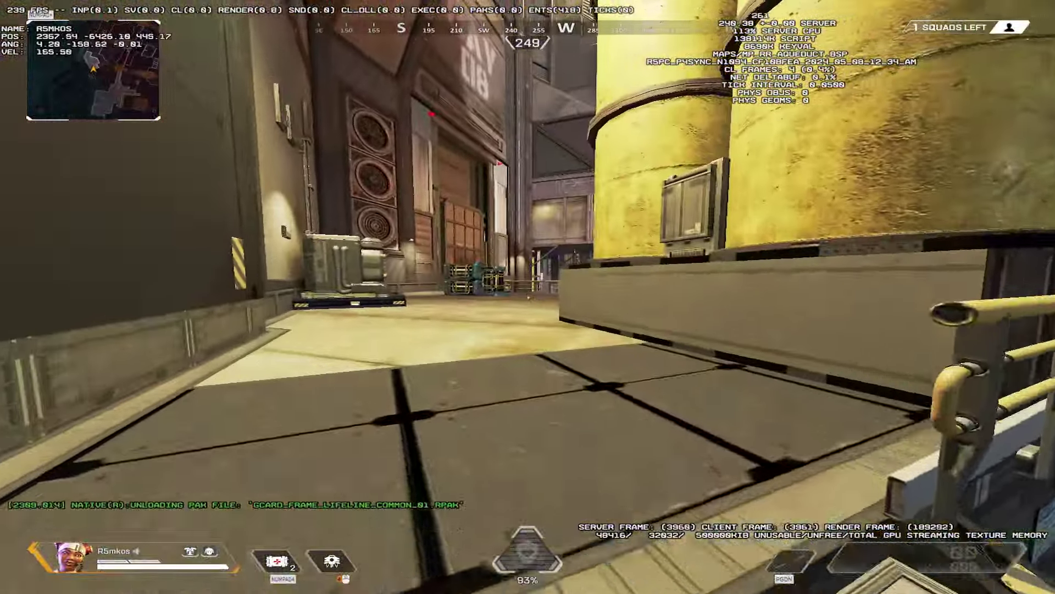
Re-record spawn 2 with DEV_AddSpawn("r5mkos", 2) and teleport back to it.
key("grave")
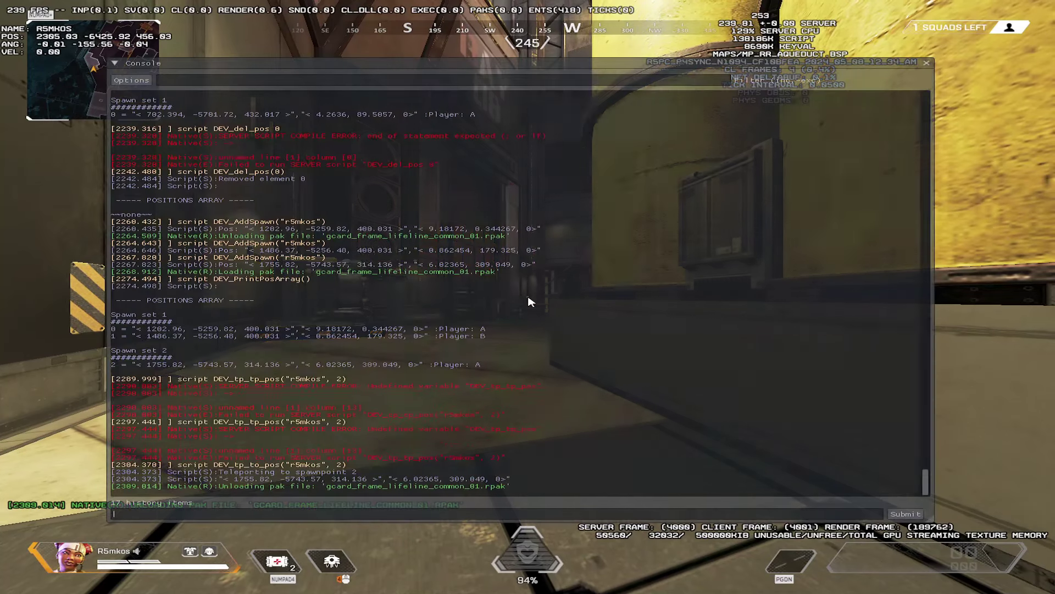
key("Up")
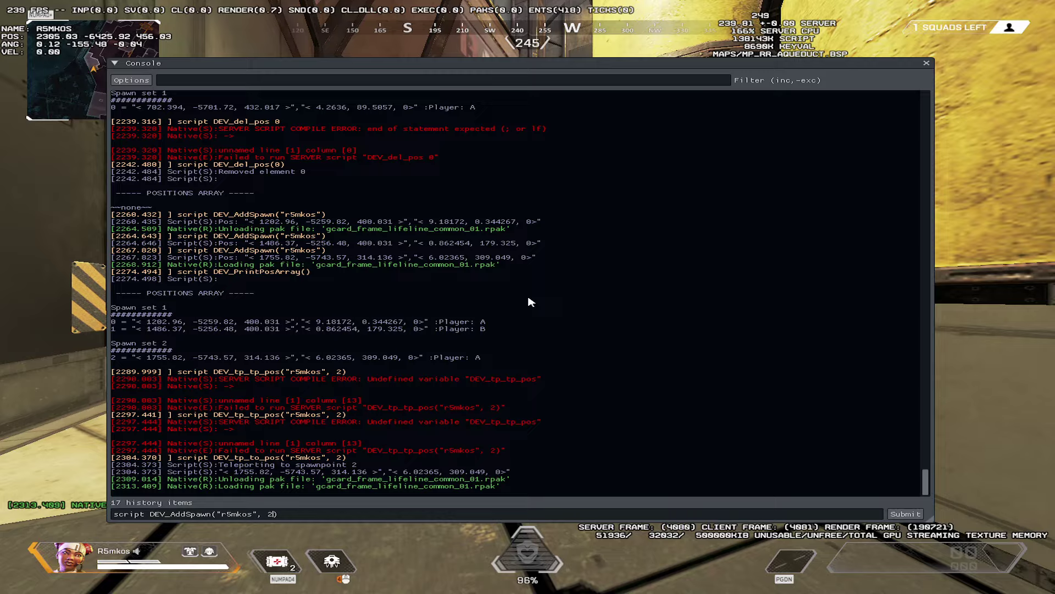
key("w")
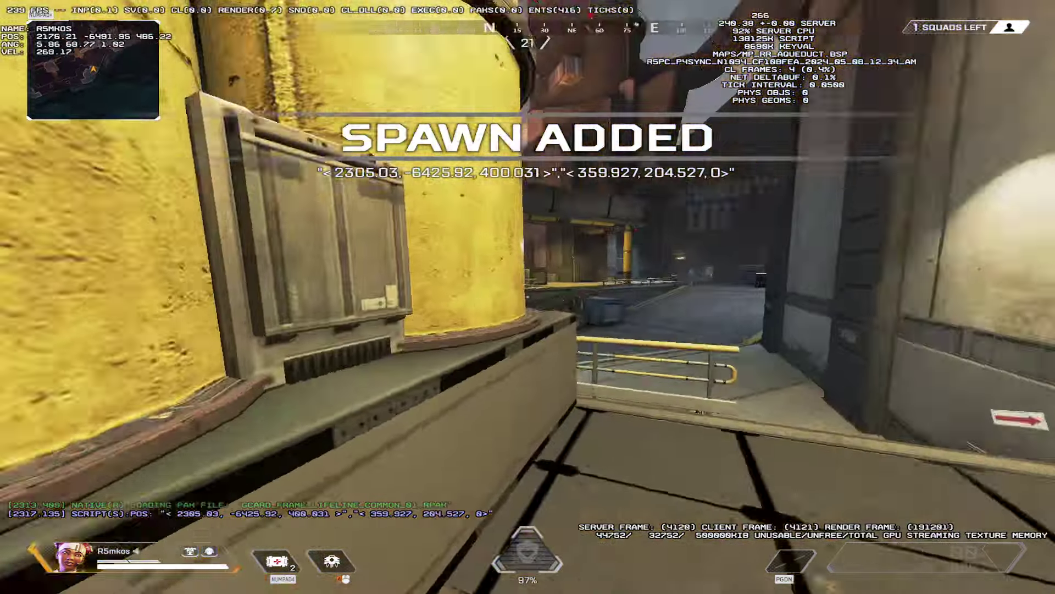
key("grave")
key("Up")
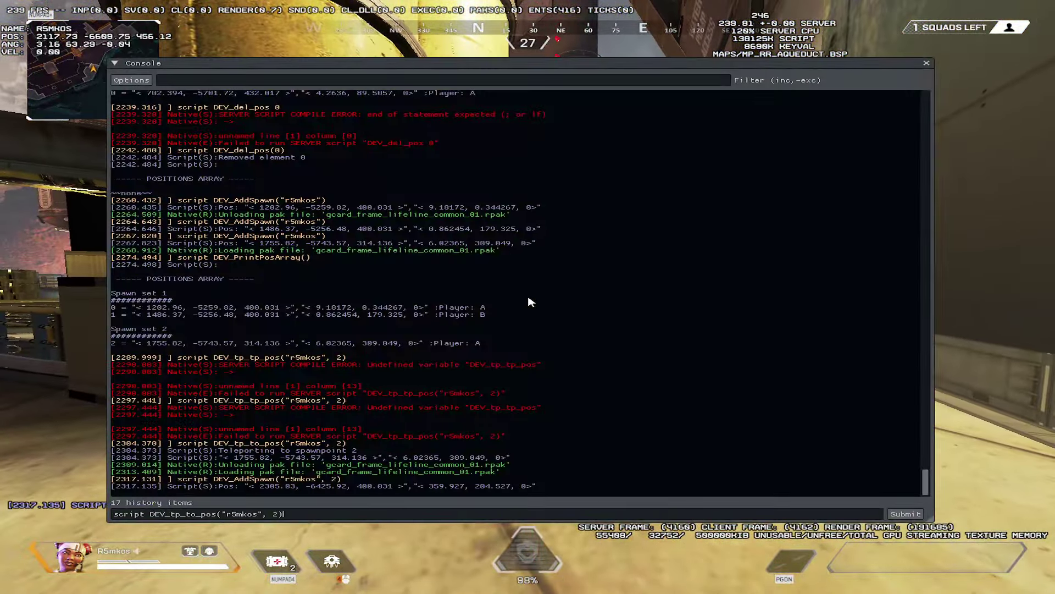
key("Return")
key("grave")
Walk to the container by the pipe and save it as a new spawn.
key("w")
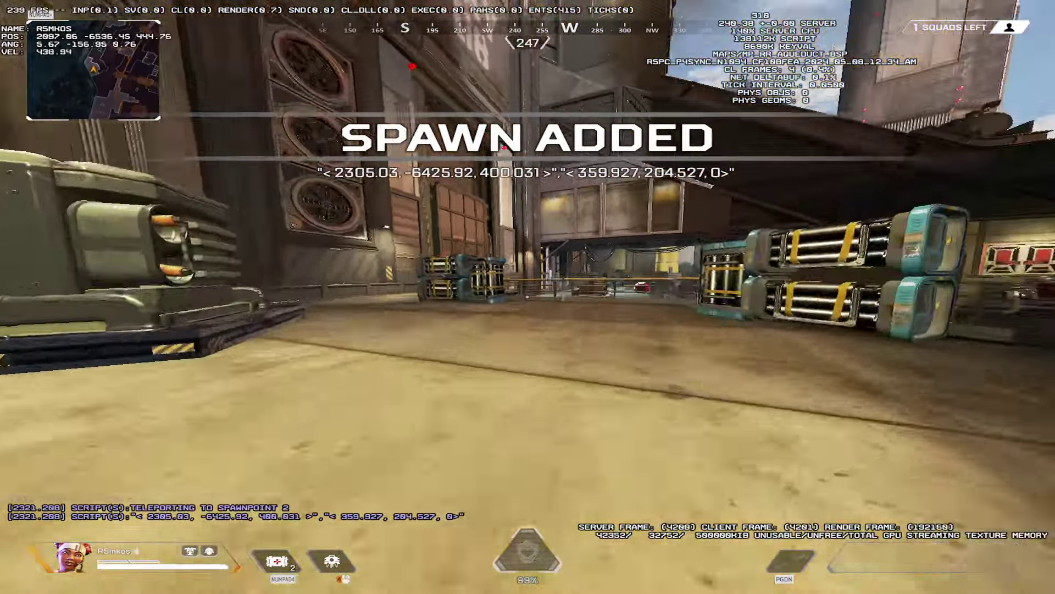
key("w")
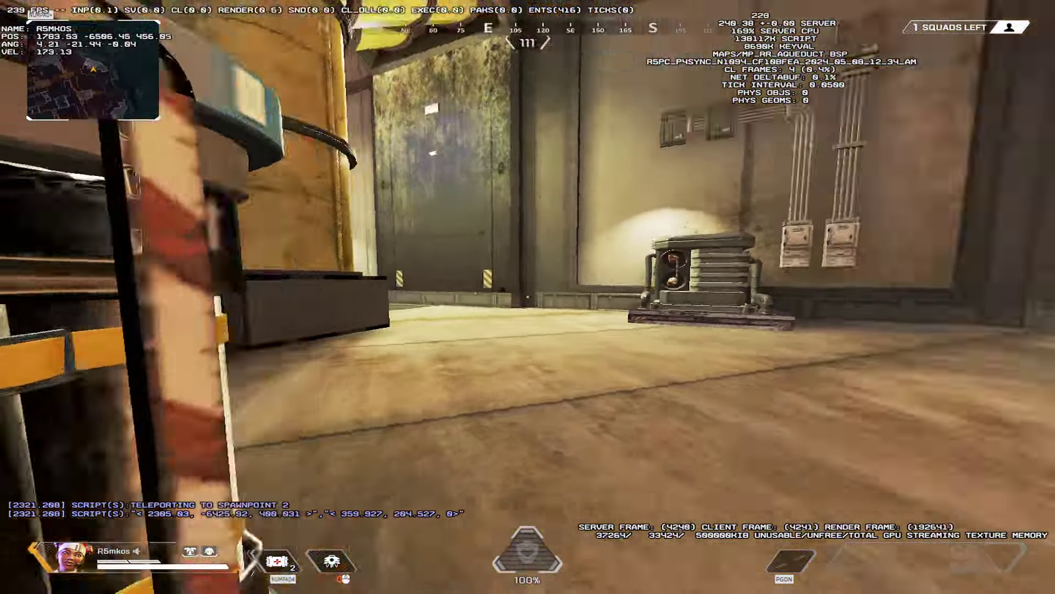
key("w")
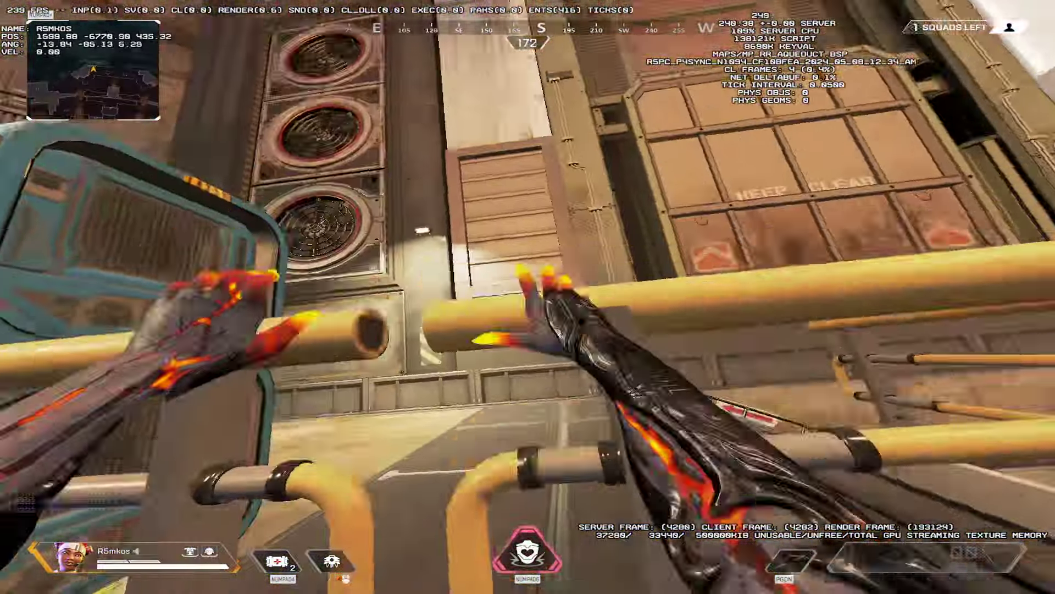
key("w")
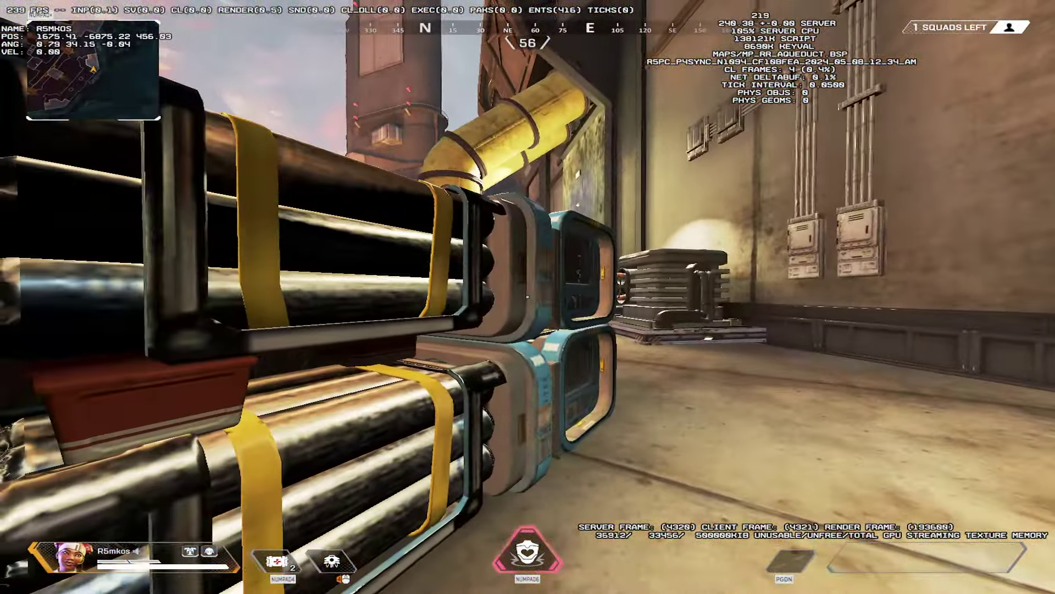
key("grave")
key("Up")
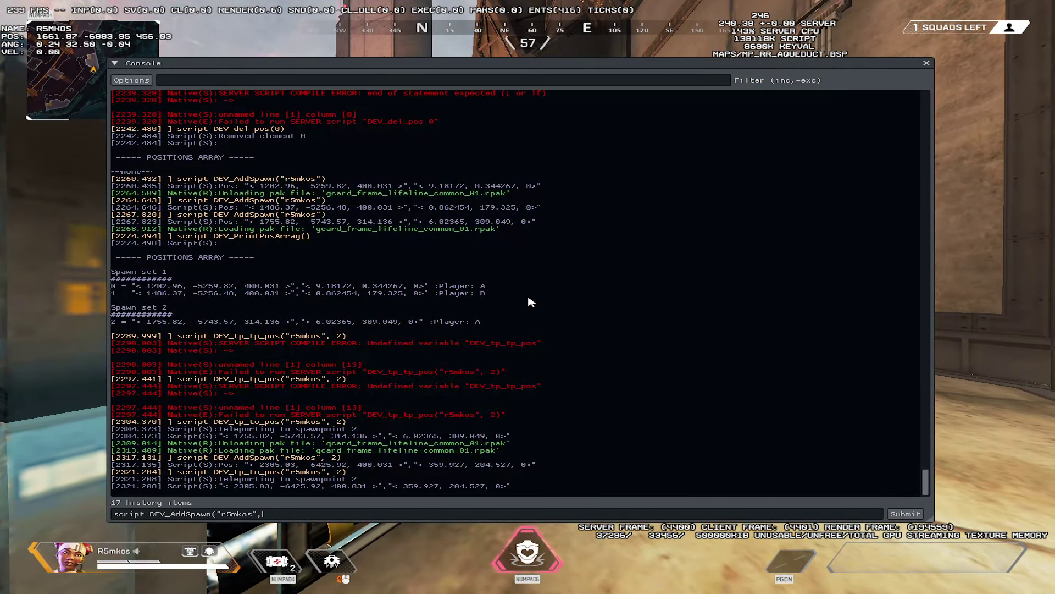
key("Return")
key("grave")
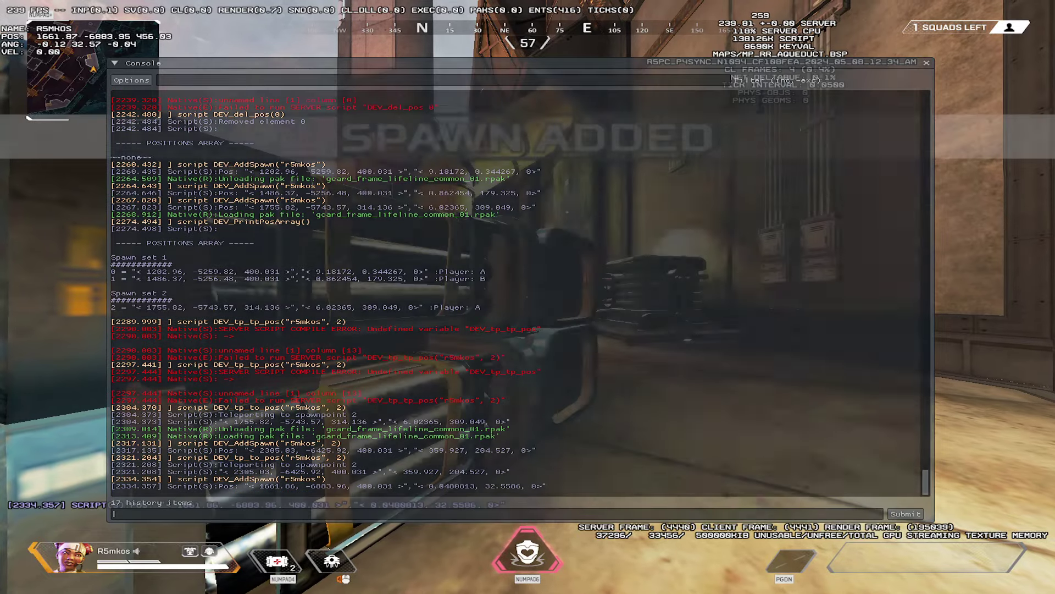
key("w")
Print the updated spawn array and browse the console command history.
key("grave")
key("Up")
key("Up")
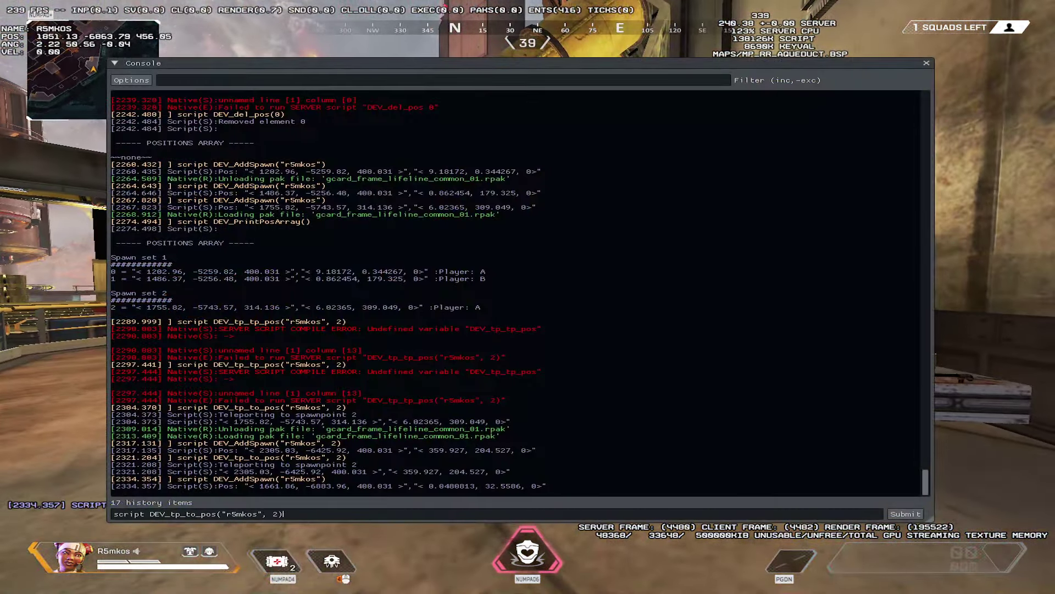
key("Up")
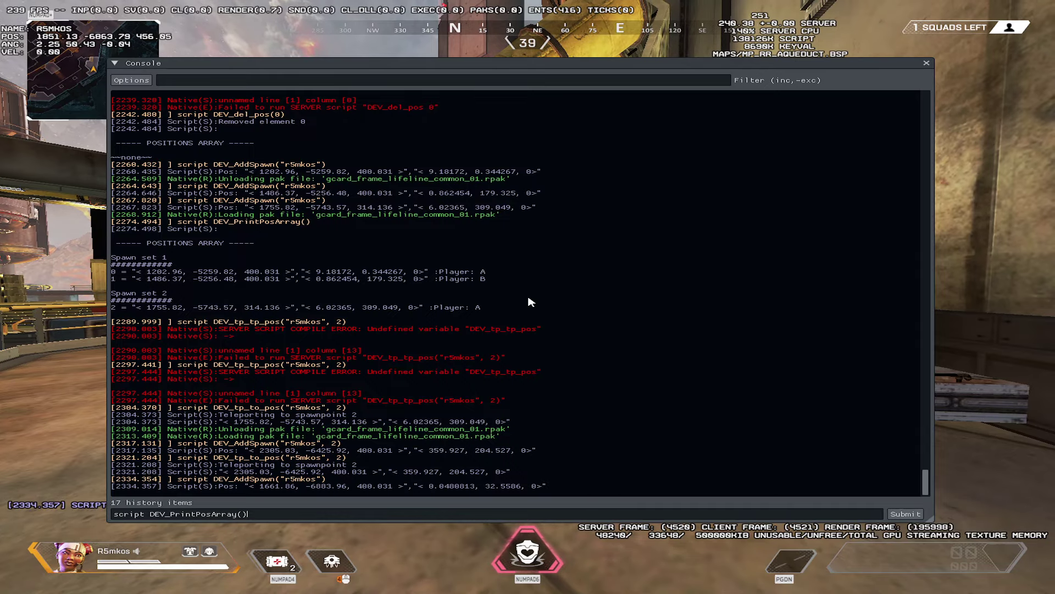
key("Return")
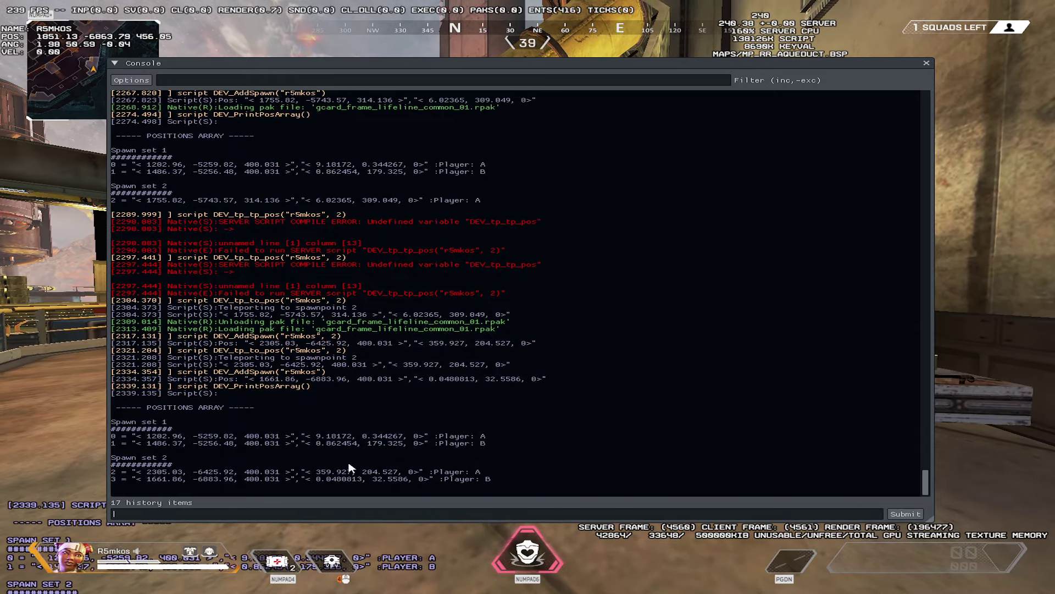
key("grave")
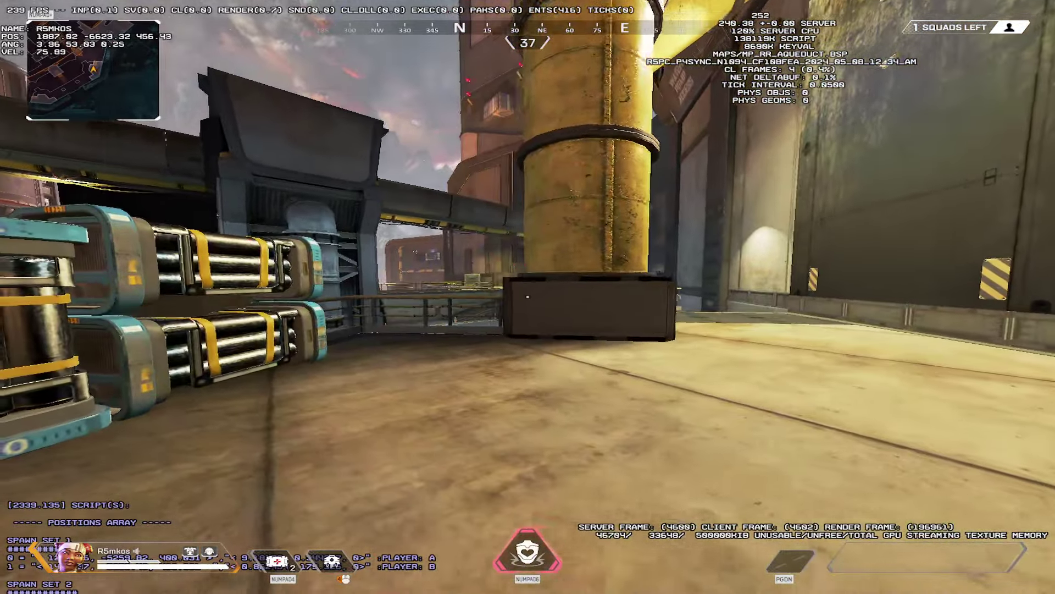
key("grave")
key("Up")
key("Up")
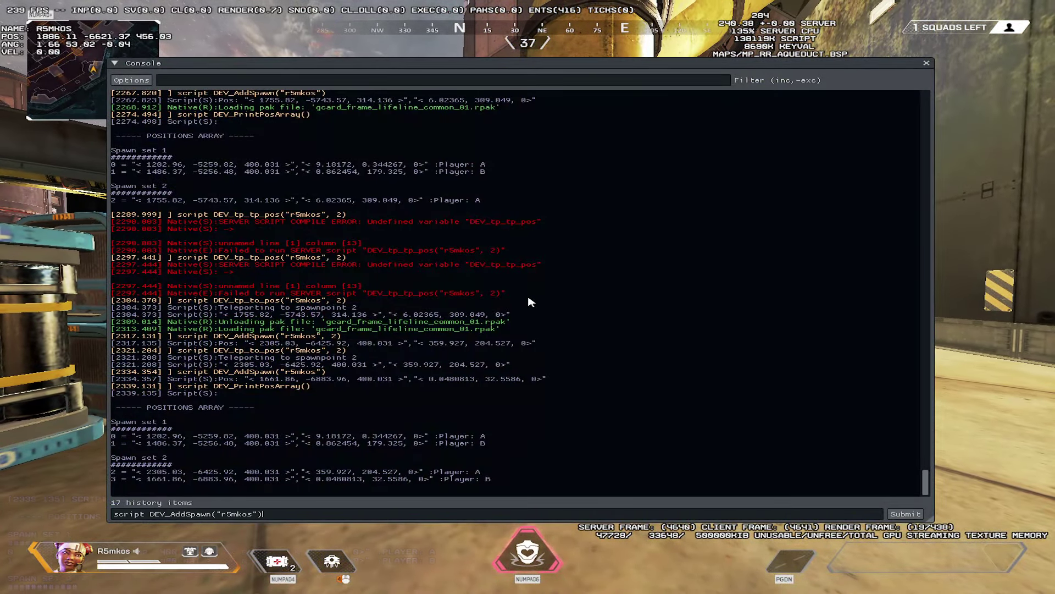
key("Up")
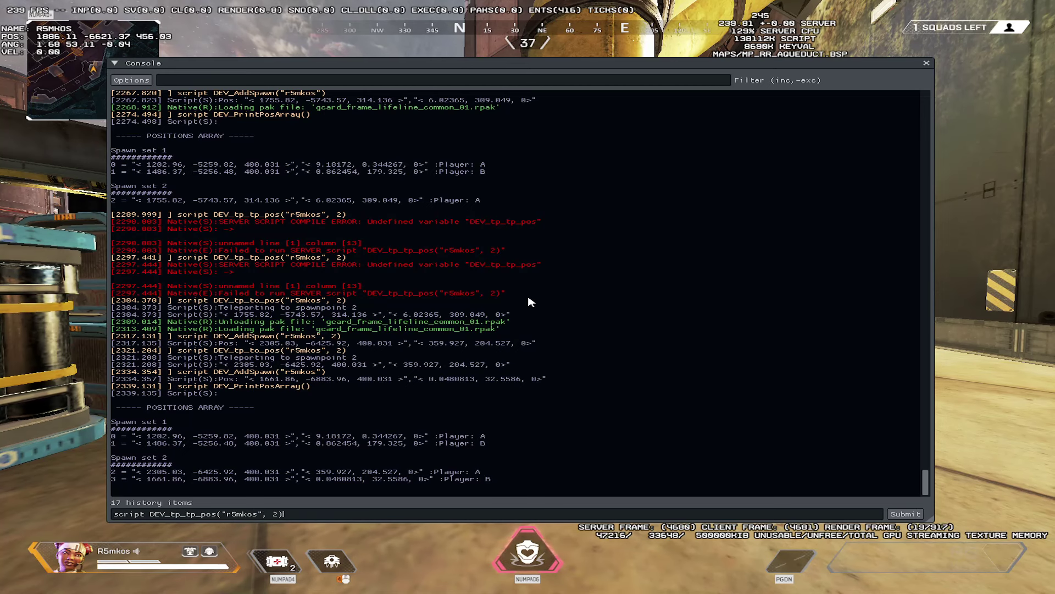
key("Up")
key("Up")
key("Up")
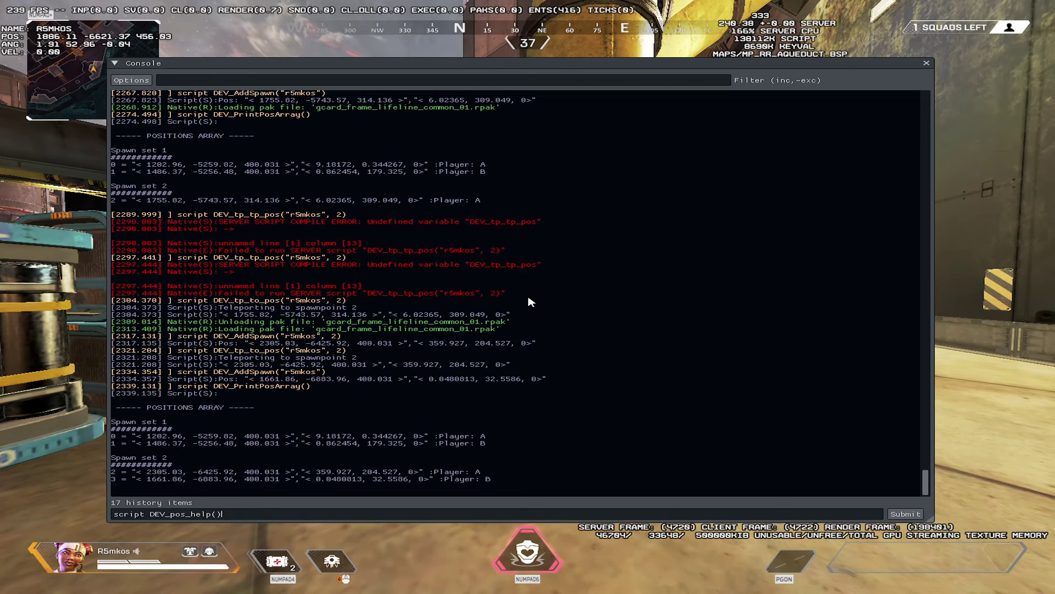
key("Up")
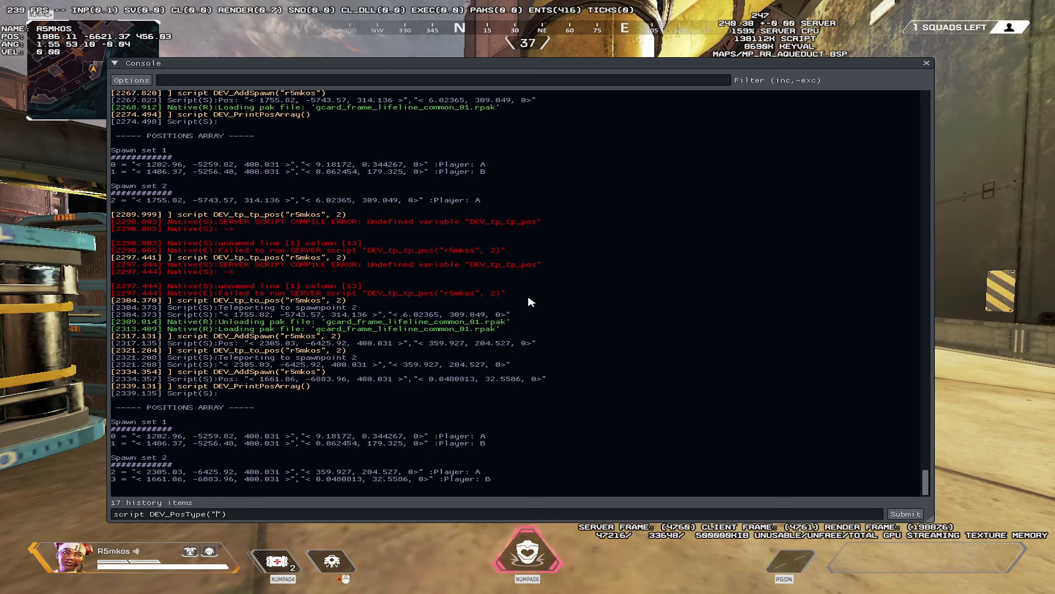
type("q")
Convert the four spawns to squirrel NewLocPair format and run the position help command.
key("Return")
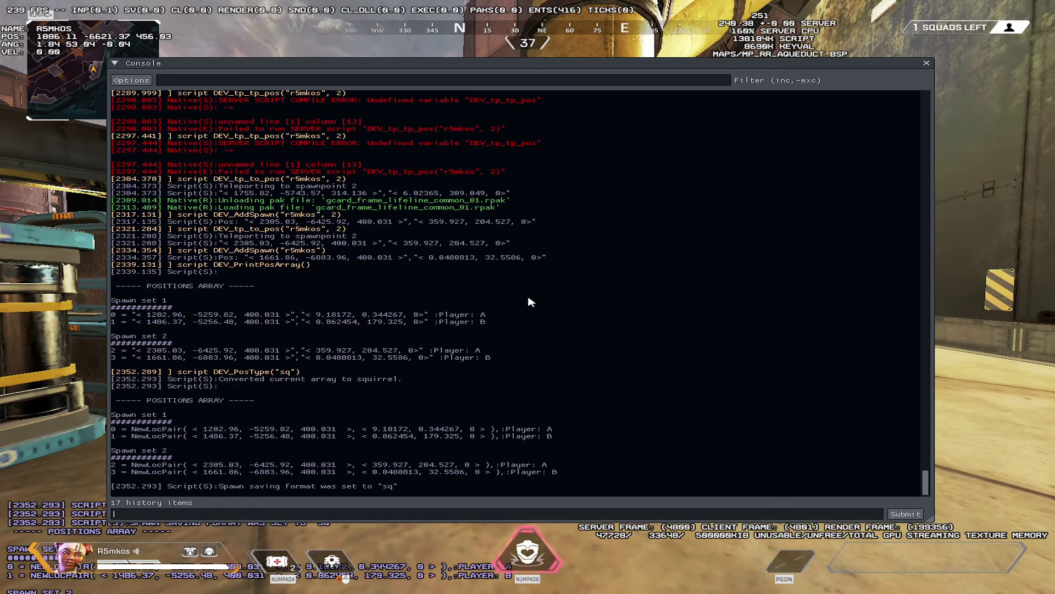
key("Up")
key("Up")
key("Up")
key("Up")
key("Up")
key("Up")
key("BackSpace")
key("BackSpace")
key("BackSpace")
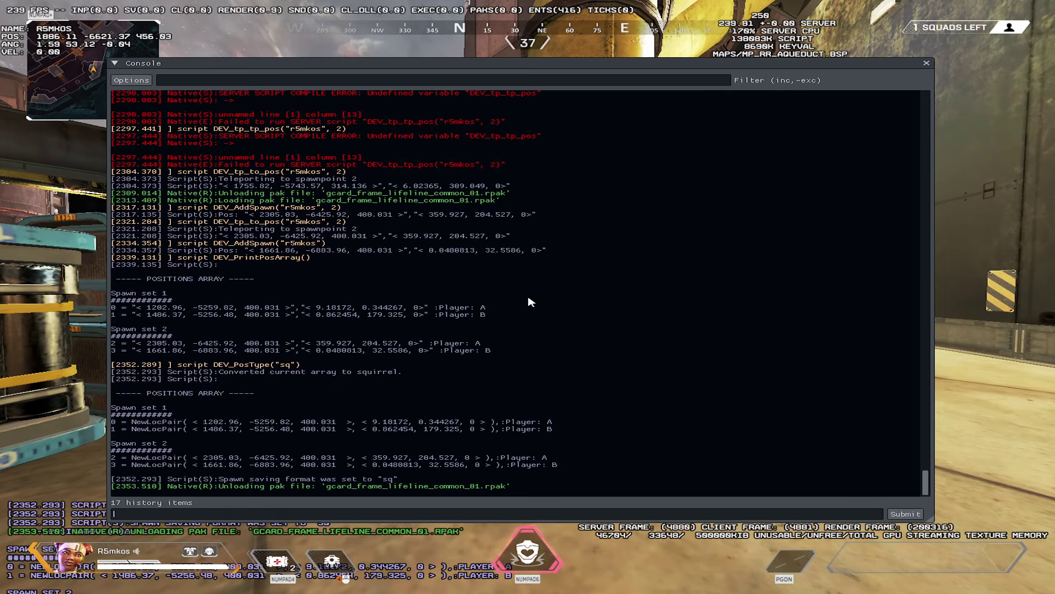
type("DEV_PosTy")
key("BackSpace")
key("BackSpace")
key("BackSpace")
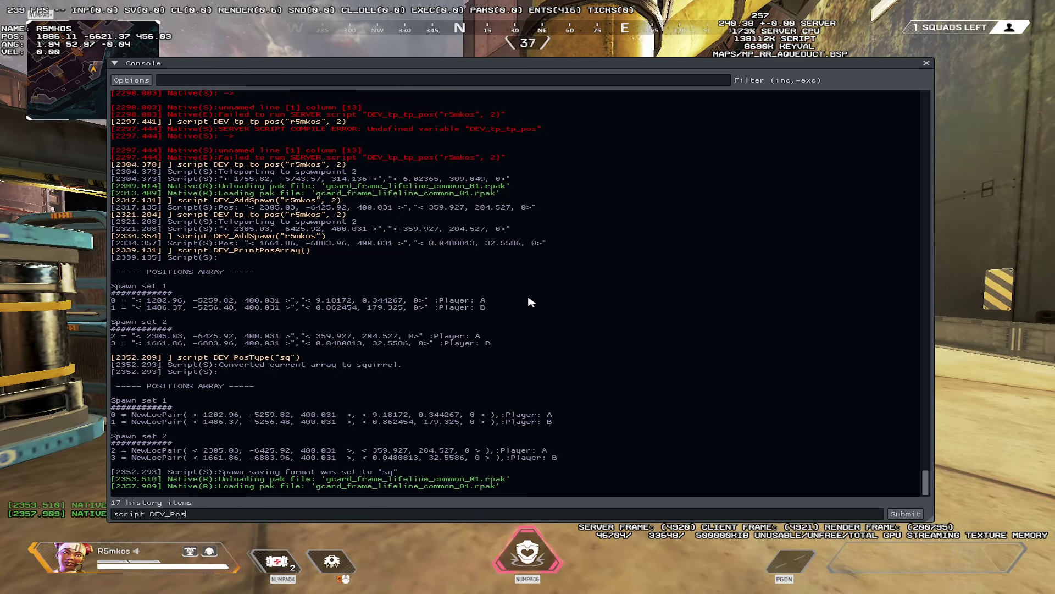
type("pl")
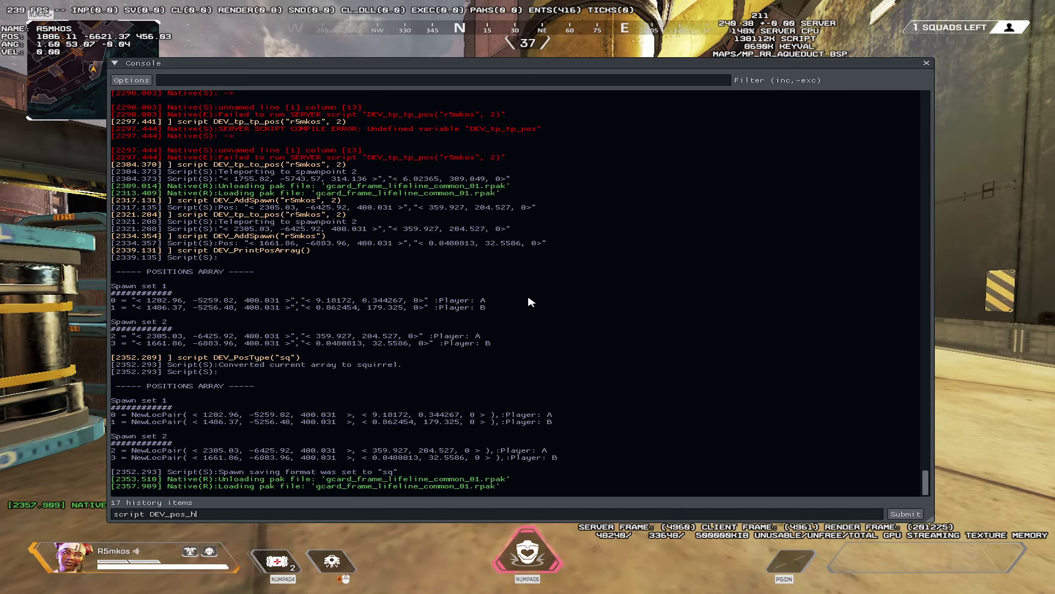
type("elp")
key("Return")
key("Up")
type("()")
Write the spawns to output/spawns_1715792624.nut with DEV_WritePosOut().
key("Return")
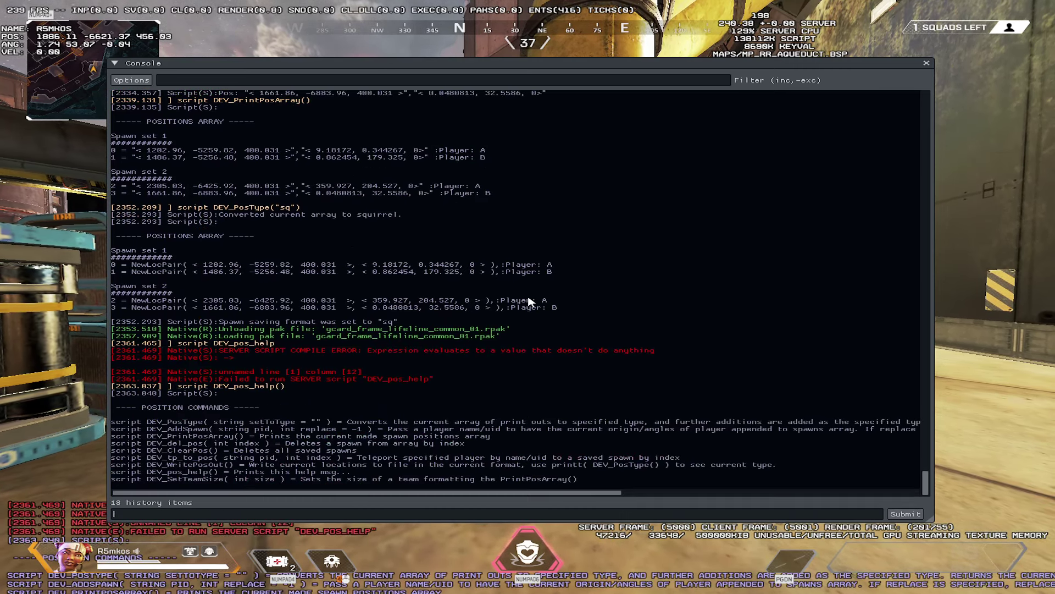
key("Up")
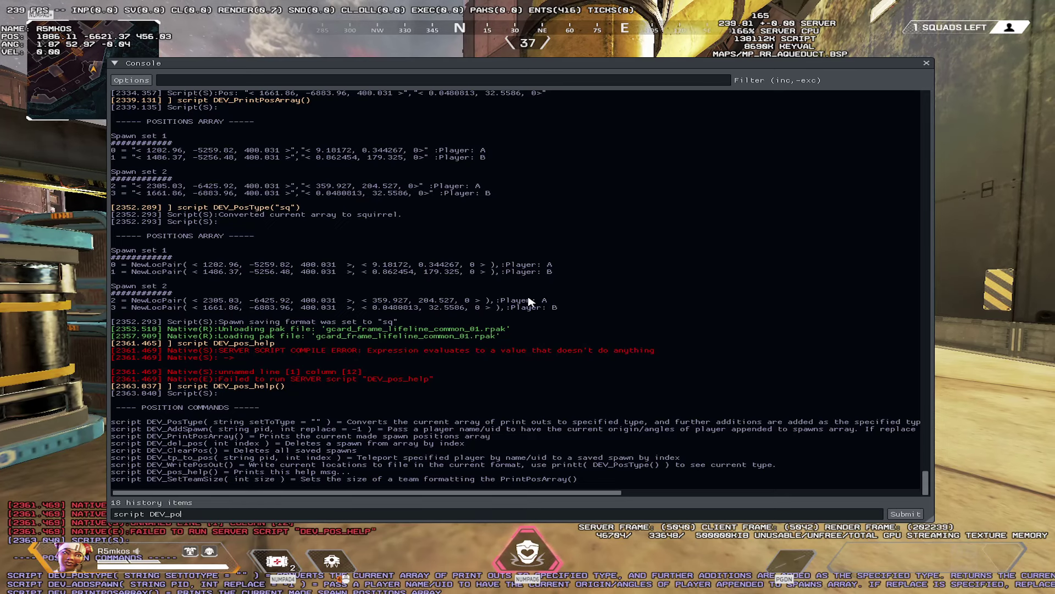
key("BackSpace")
key("BackSpace")
type("W")
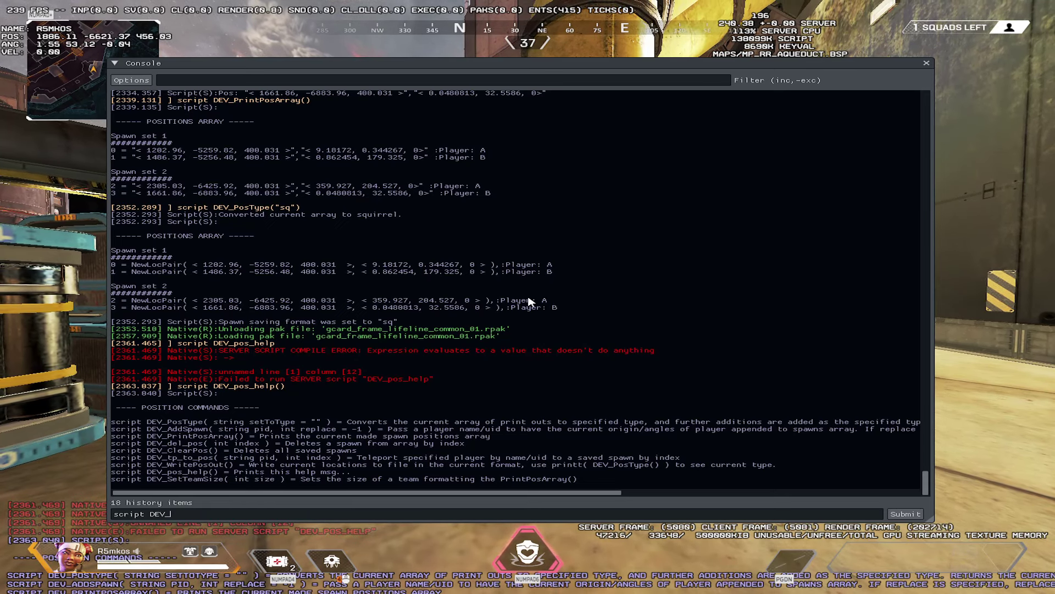
type("ritePosOut(")
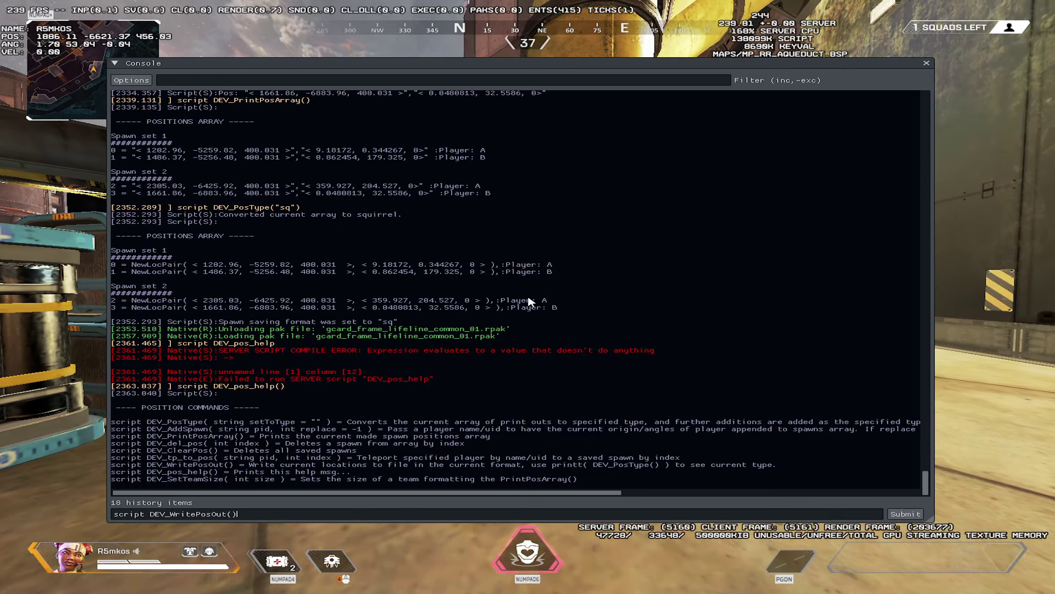
key("Return")
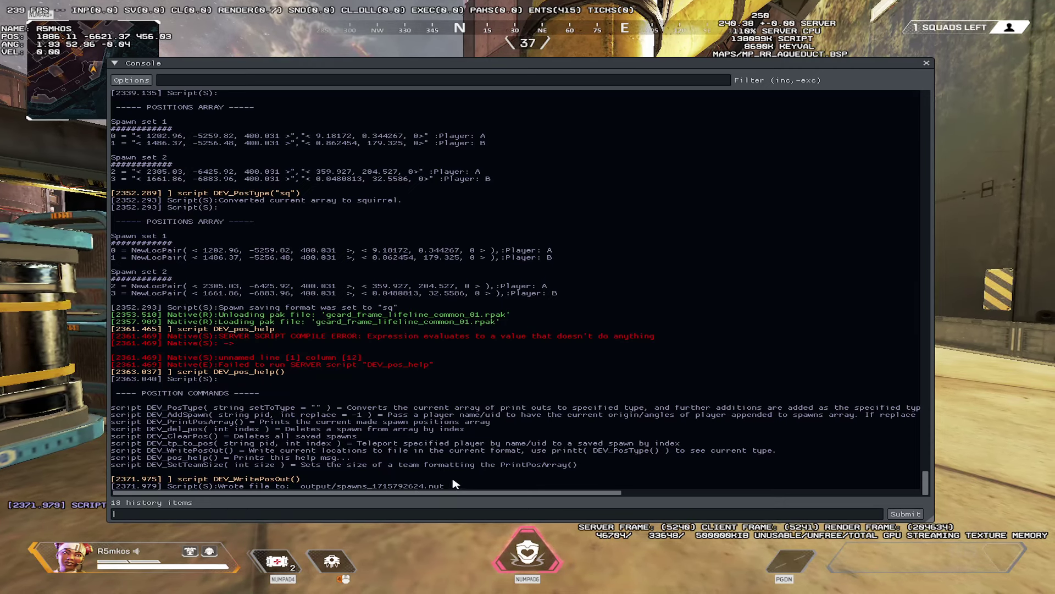
key("grave")
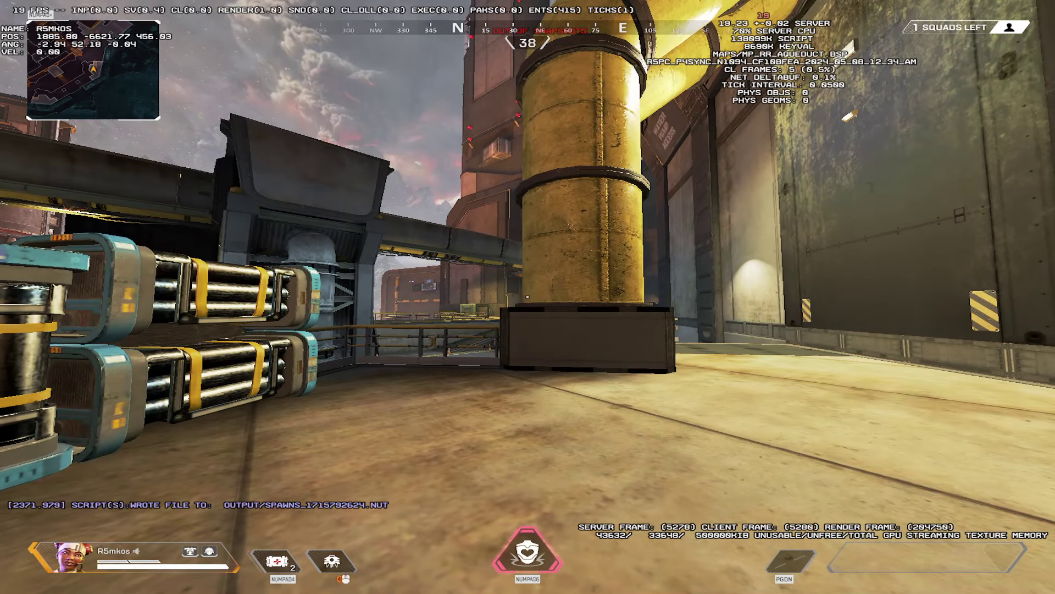
Open spawns_1715792624.nut from the output folder and select all its text.
key("alt+Tab")
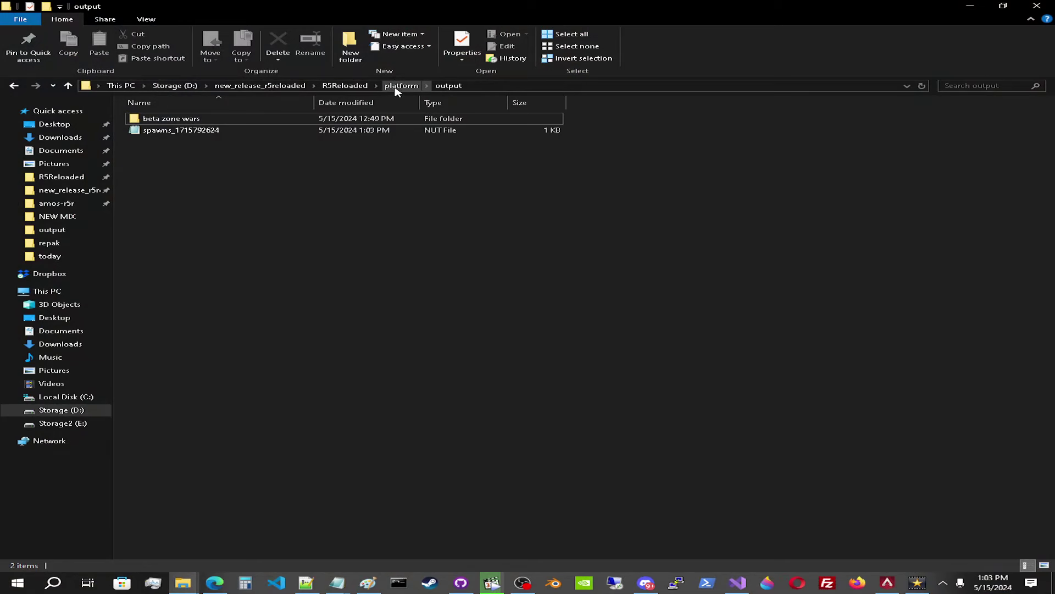
double_click(219, 132)
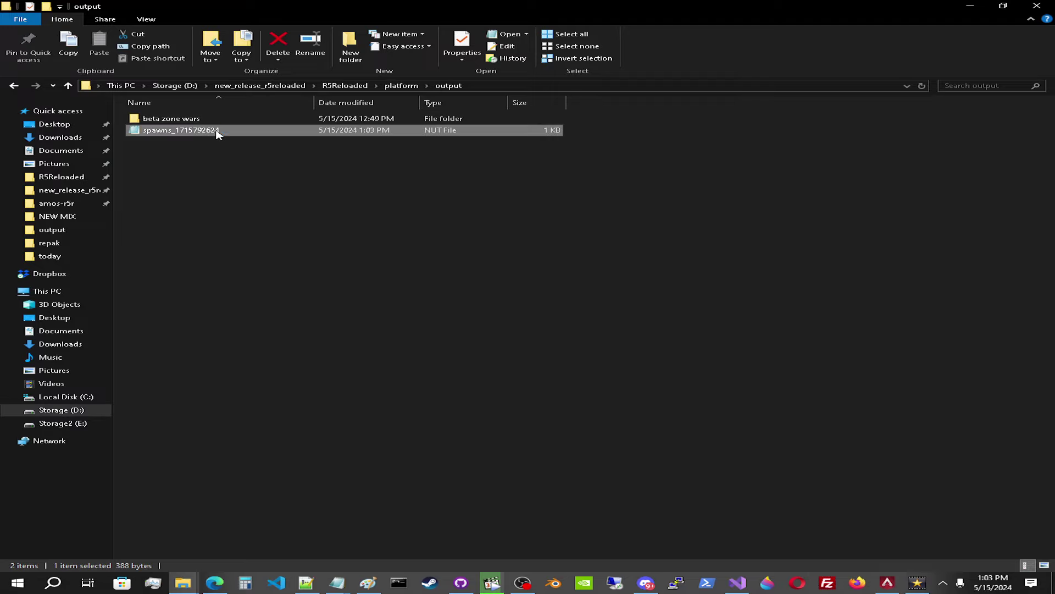
key("ctrl+a")
key("ctrl+c")
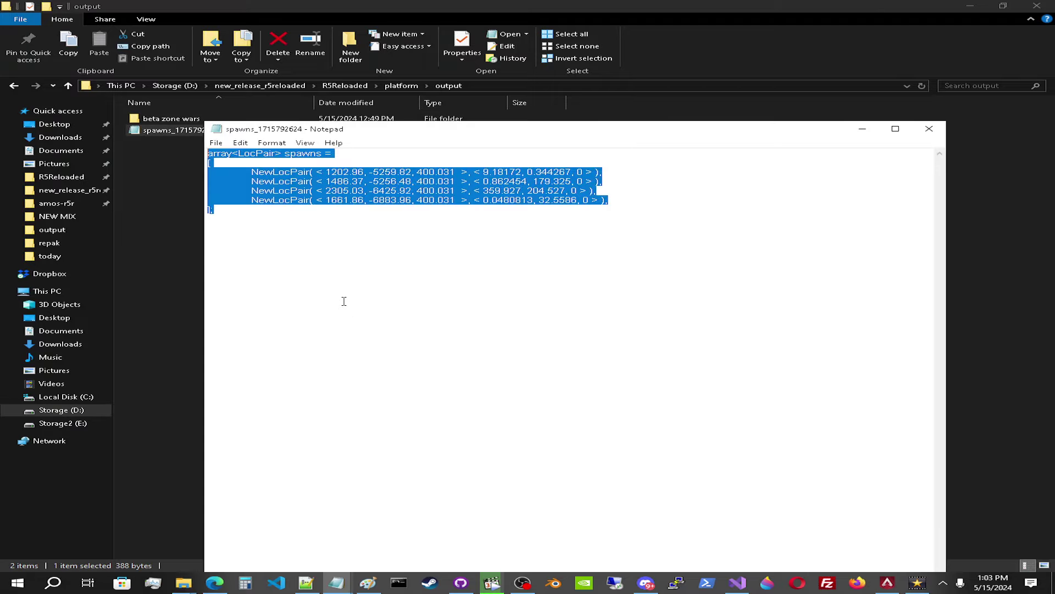
Paste and indent the four NewLocPair spawns inside myspawns() in the gamemode script.
left_click(305, 582)
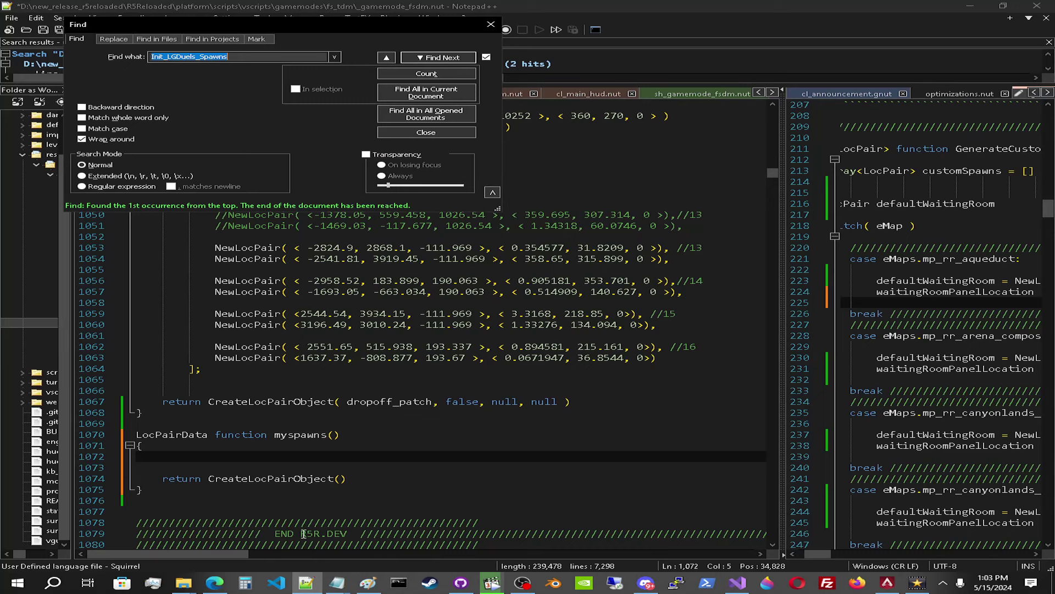
key("ctrl+v")
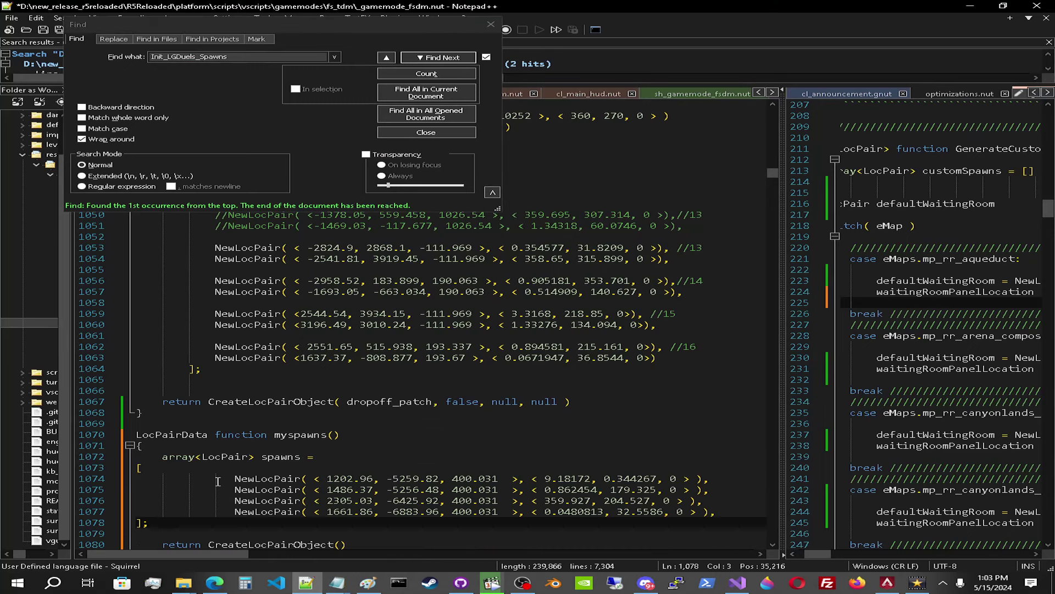
scroll(210, 466, "down", 2)
left_click_drag(149, 467, 125, 413)
key("Tab")
left_click(210, 467)
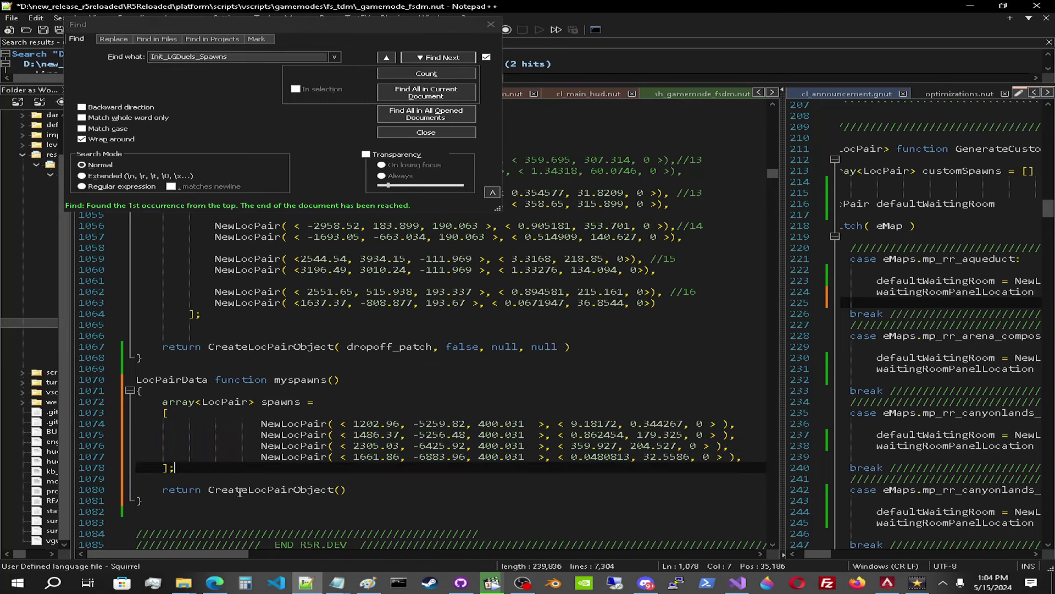
scroll(207, 415, "down", 2)
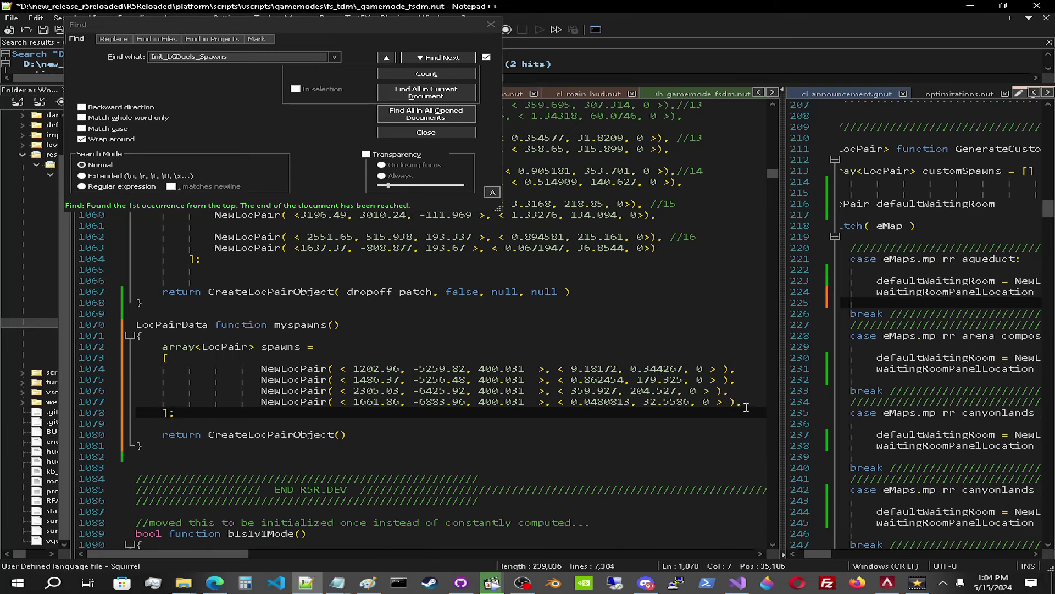
left_click_drag(746, 406, 165, 367)
key("Escape")
Make myspawns return CreateLocPairObject( spawns, true ), modelled on dropoff_patch's arguments.
triple_click(203, 437)
key("End")
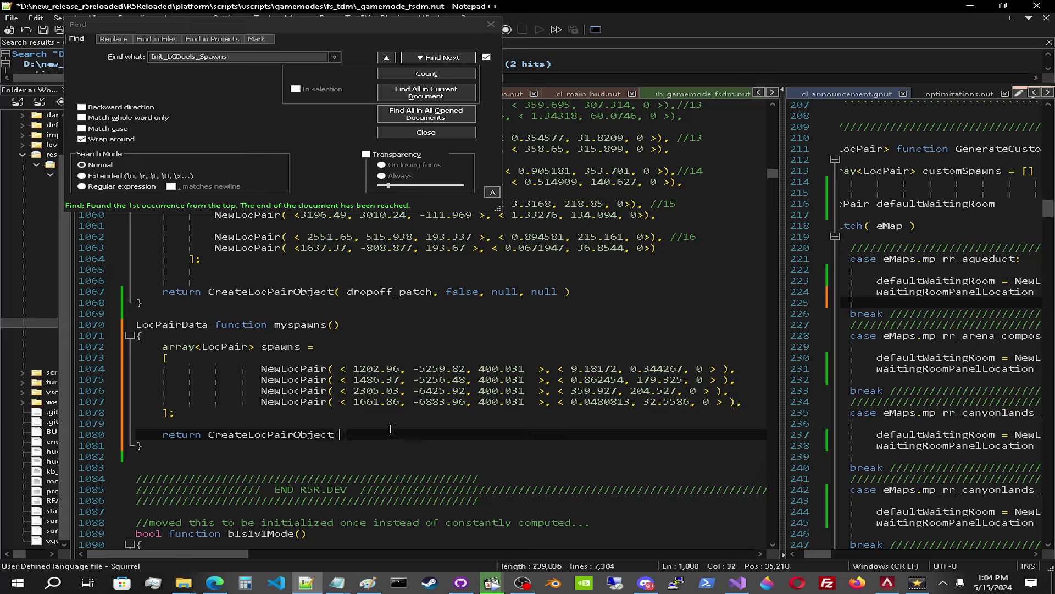
double_click(188, 328)
left_click(342, 435)
left_click(381, 291)
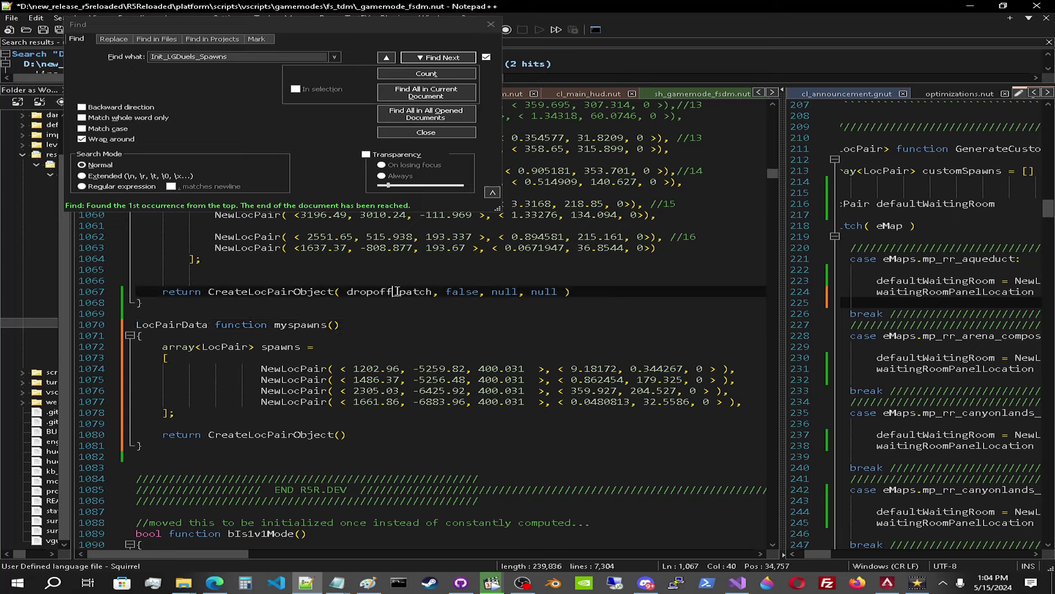
double_click(382, 291)
left_click(340, 436)
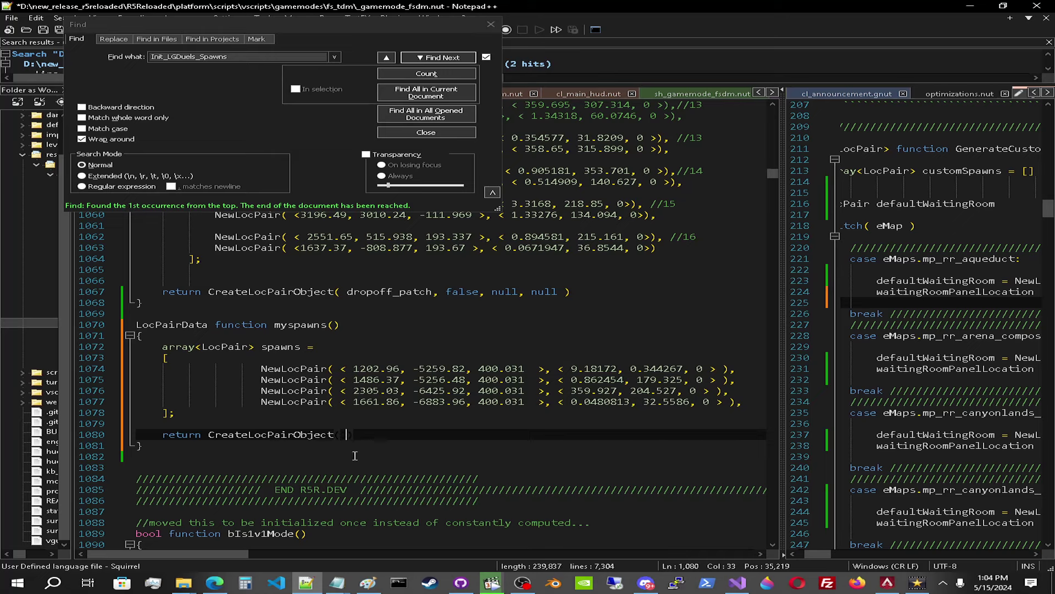
type("spawns, ")
type("true")
double_click(510, 293)
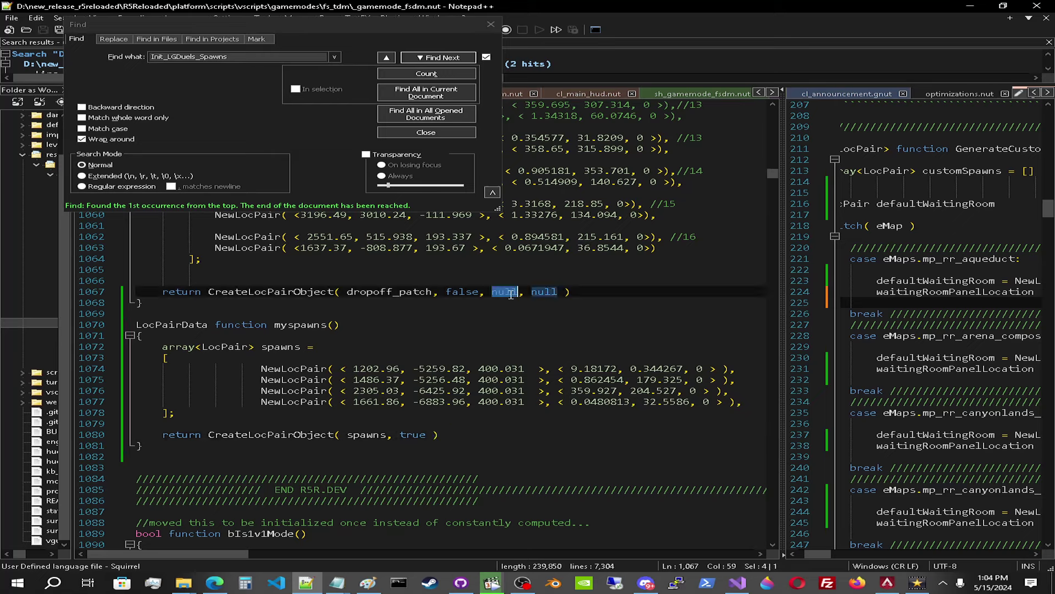
left_click(536, 300)
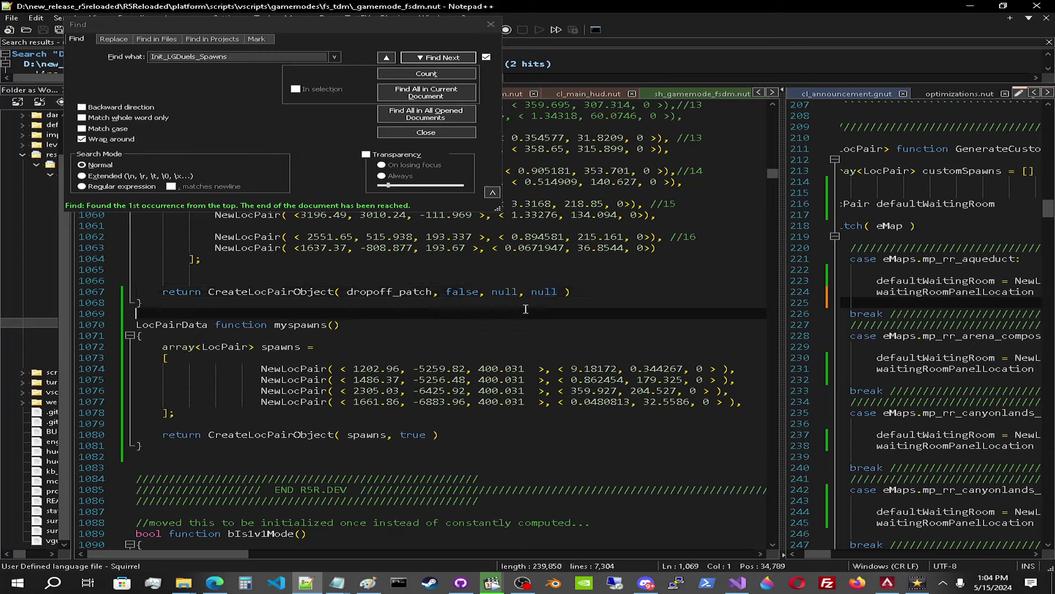
double_click(544, 292)
left_click(531, 298)
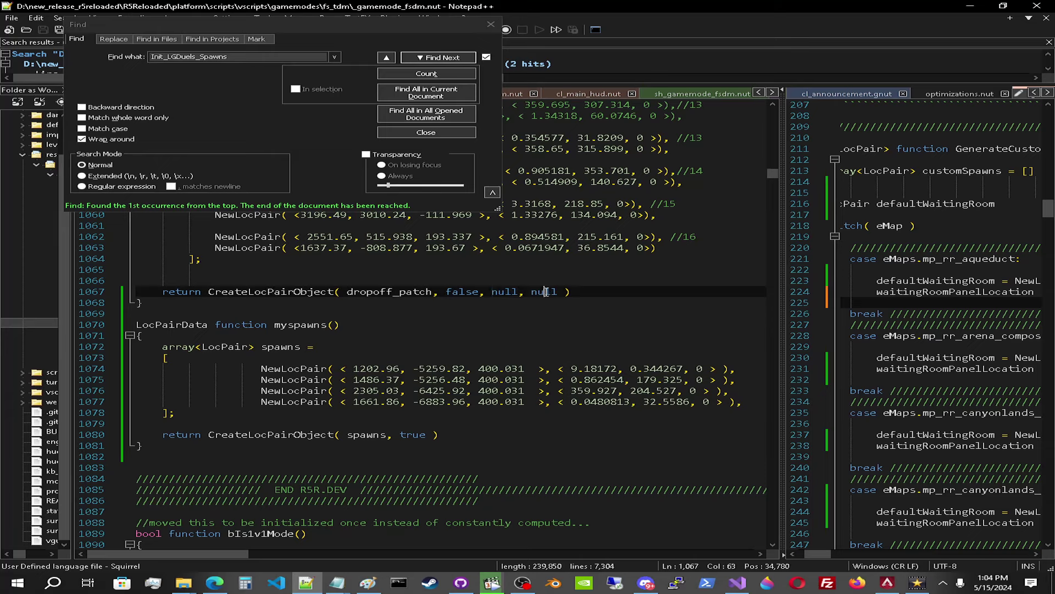
double_click(545, 293)
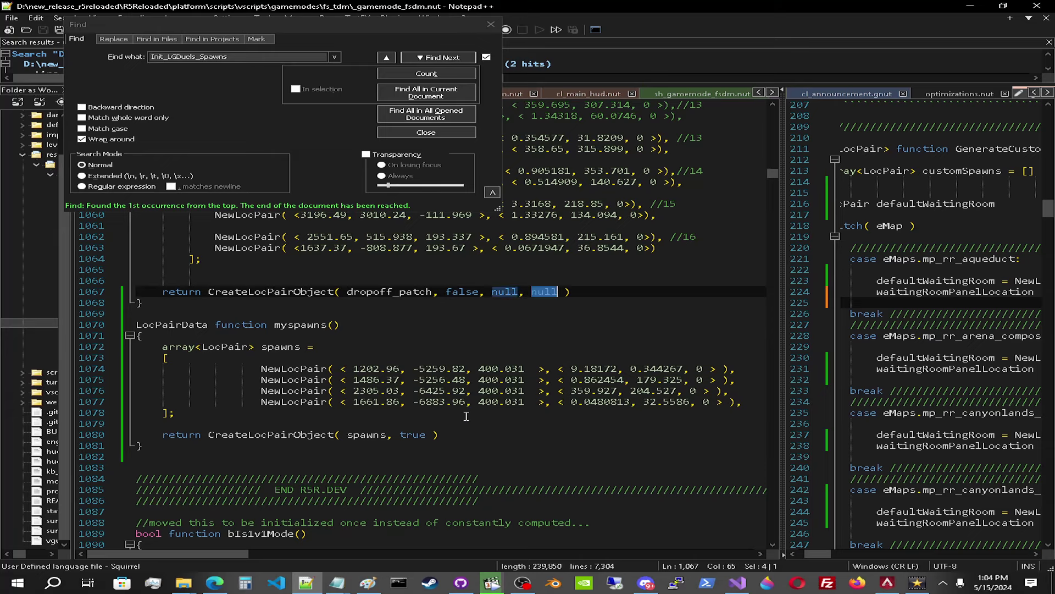
left_click(445, 435)
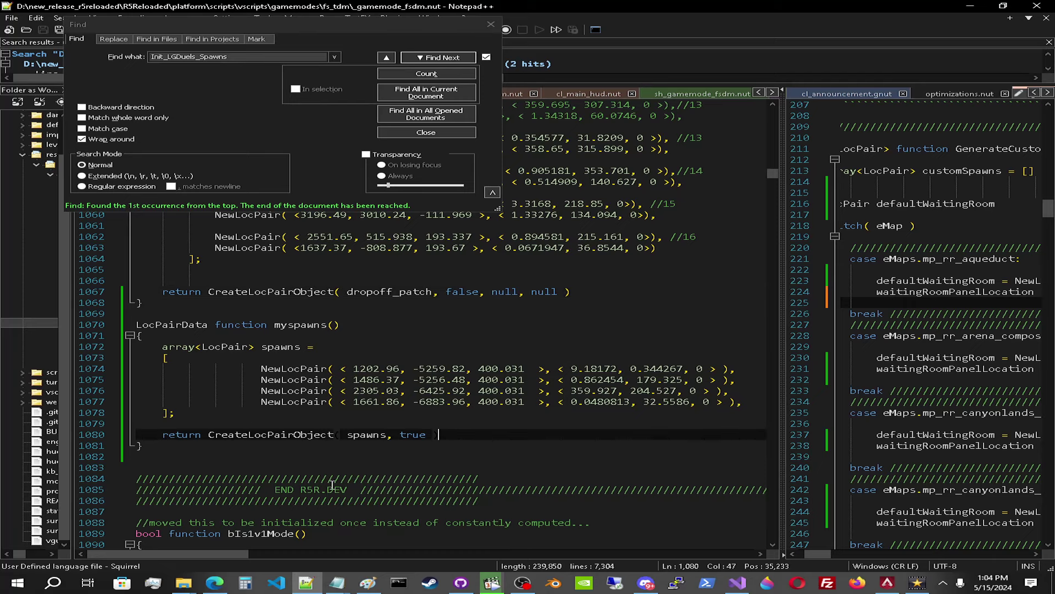
left_click(887, 583)
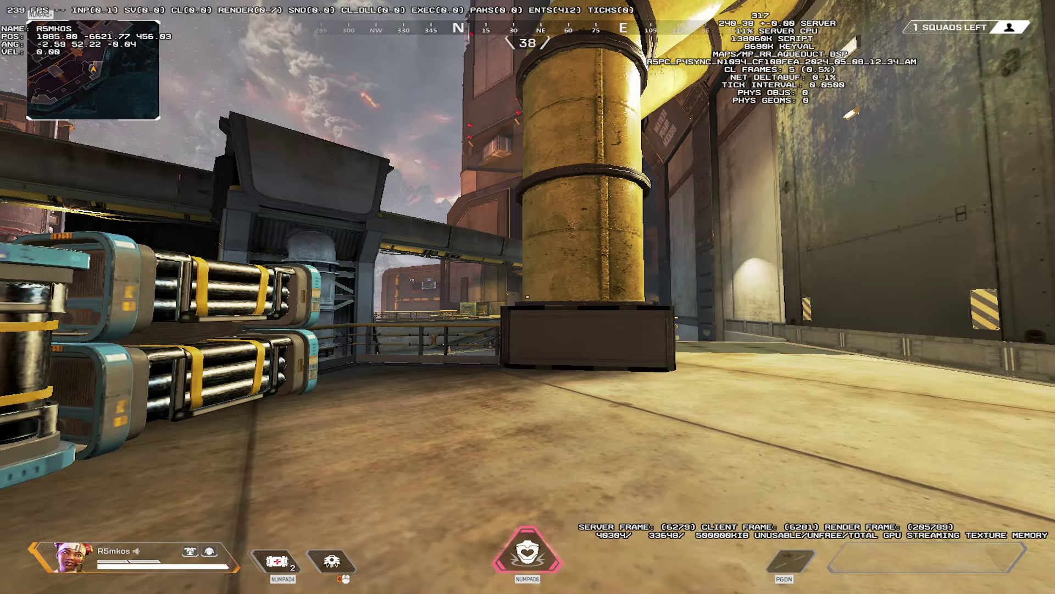
Reload mp_rr_aqueduct in fs_1v1 mode and confirm the log reports 4 custom spawns.
key("F10")
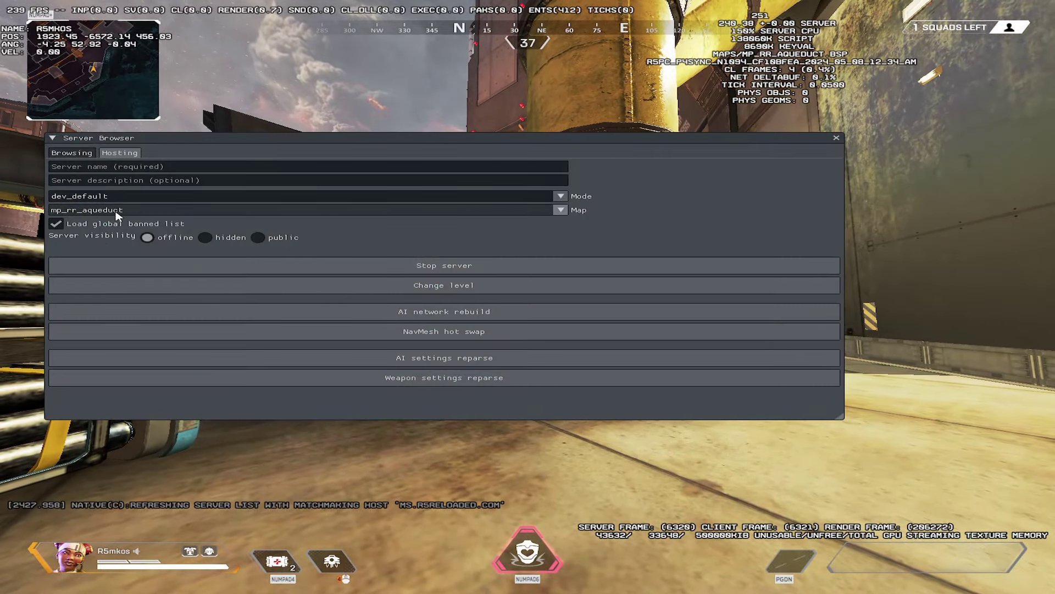
left_click(125, 210)
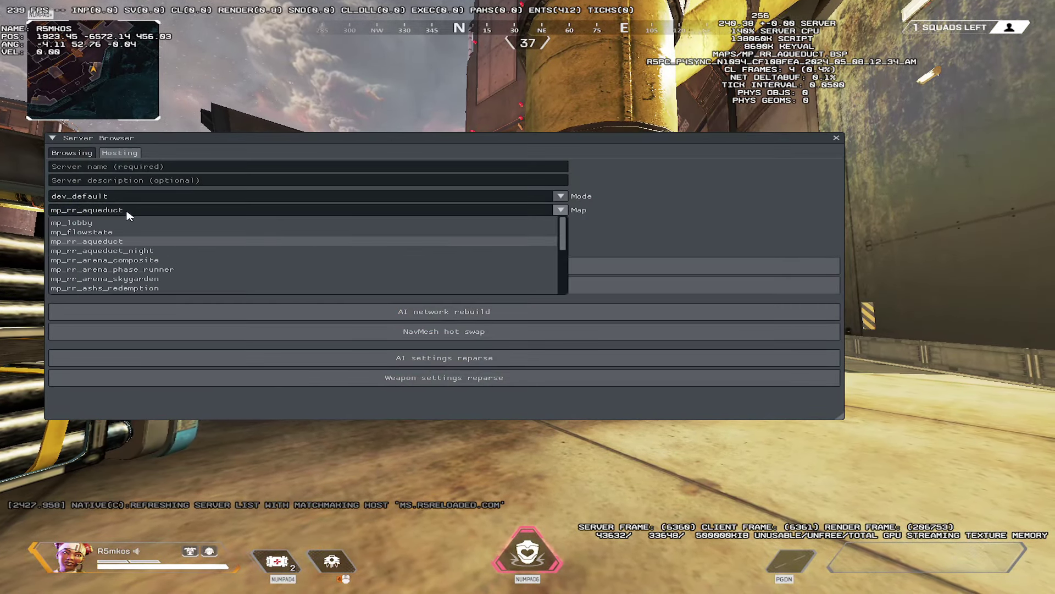
left_click(121, 243)
left_click(120, 196)
scroll(105, 241, "down", 2)
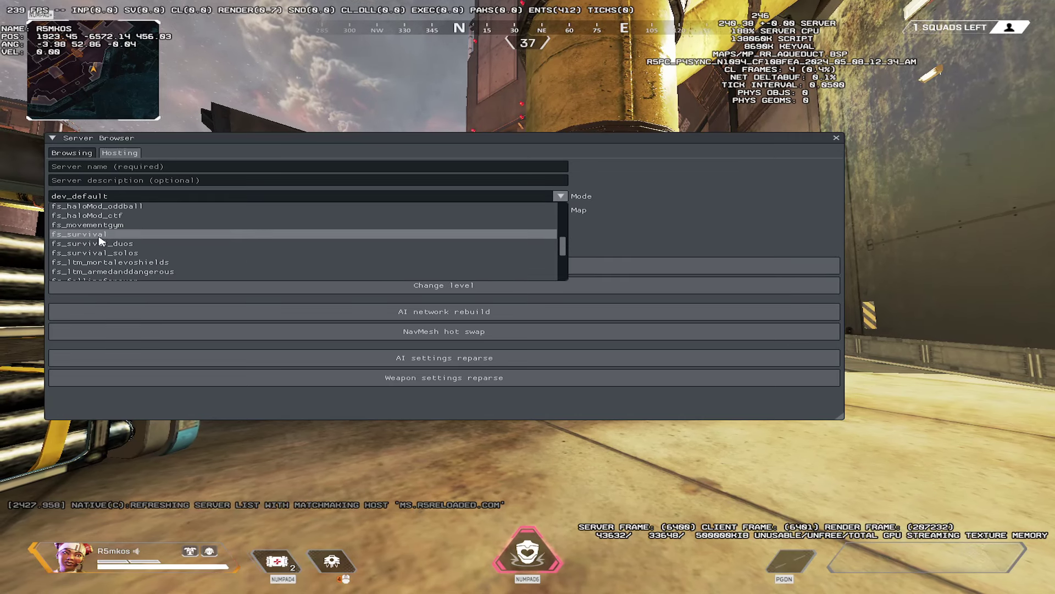
scroll(104, 245, "down", 1)
left_click(104, 244)
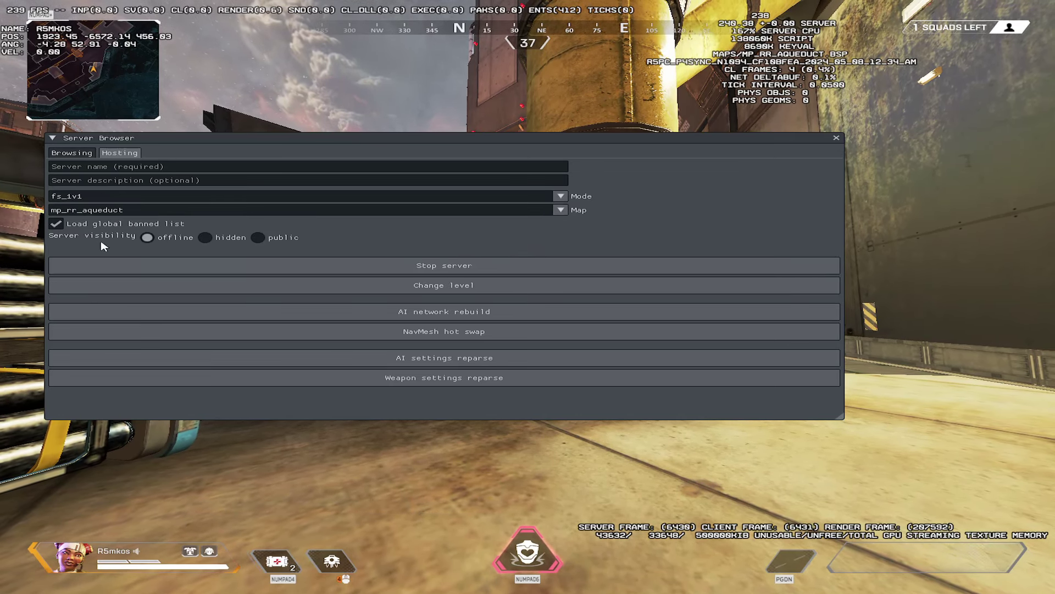
left_click(400, 285)
key("grave")
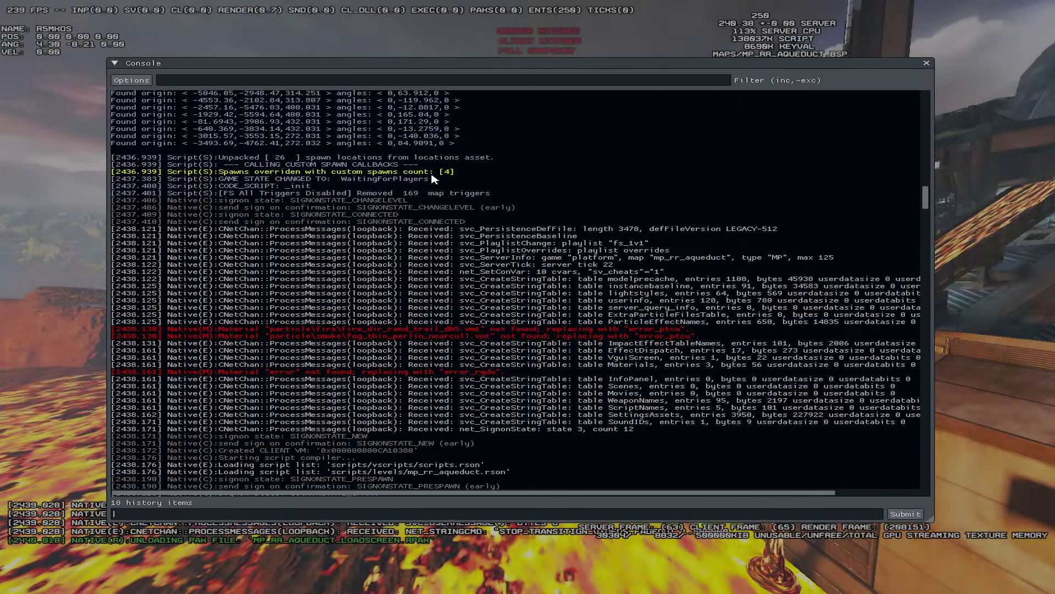
double_click(446, 171)
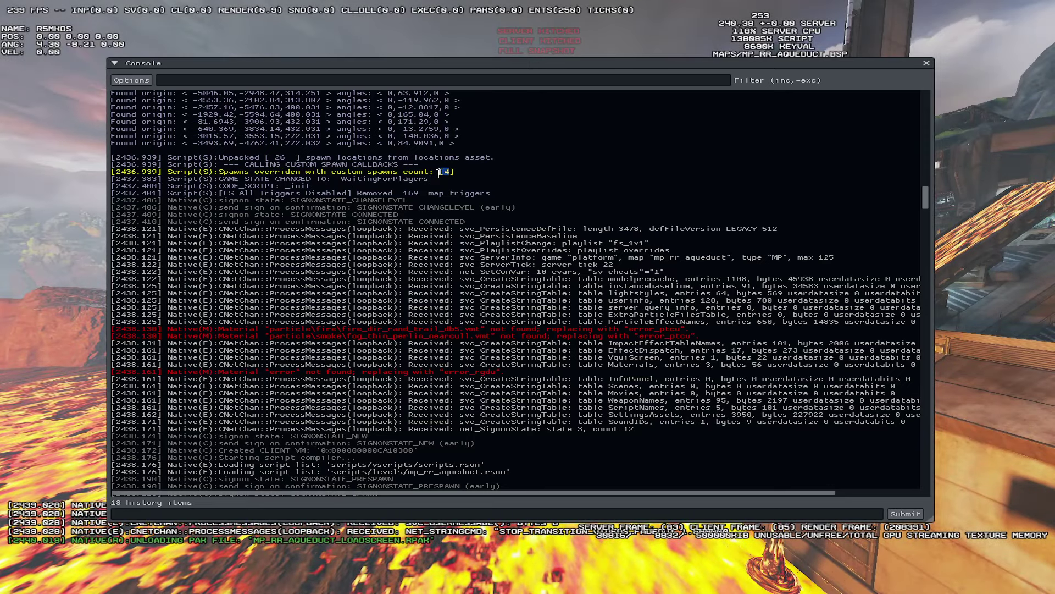
scroll(416, 264, "up", 3)
left_click_drag(454, 243, 396, 242)
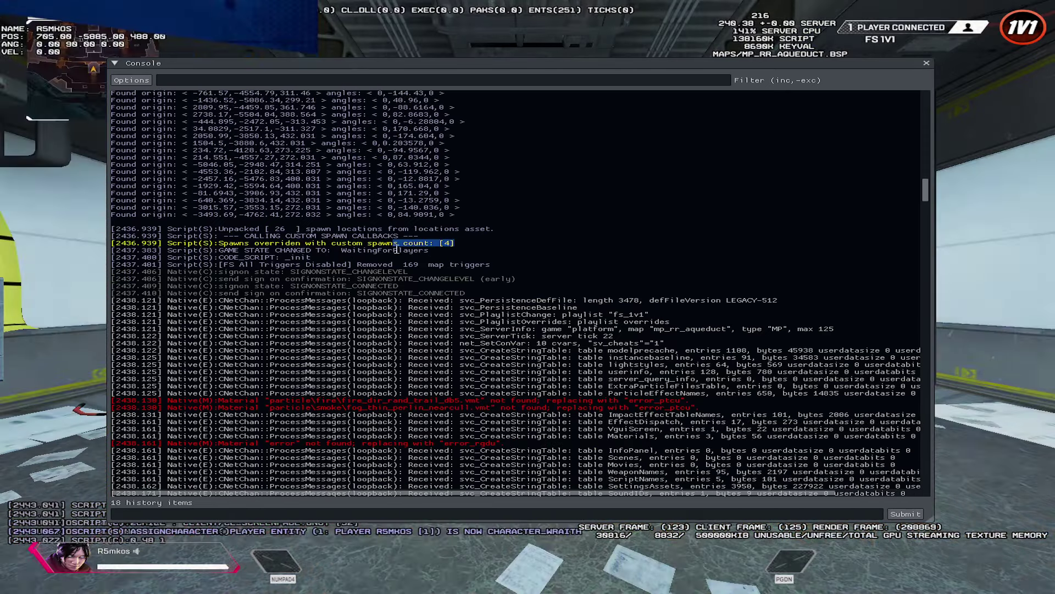
scroll(392, 271, "down", 6)
scroll(392, 271, "down", 5)
scroll(412, 283, "down", 5)
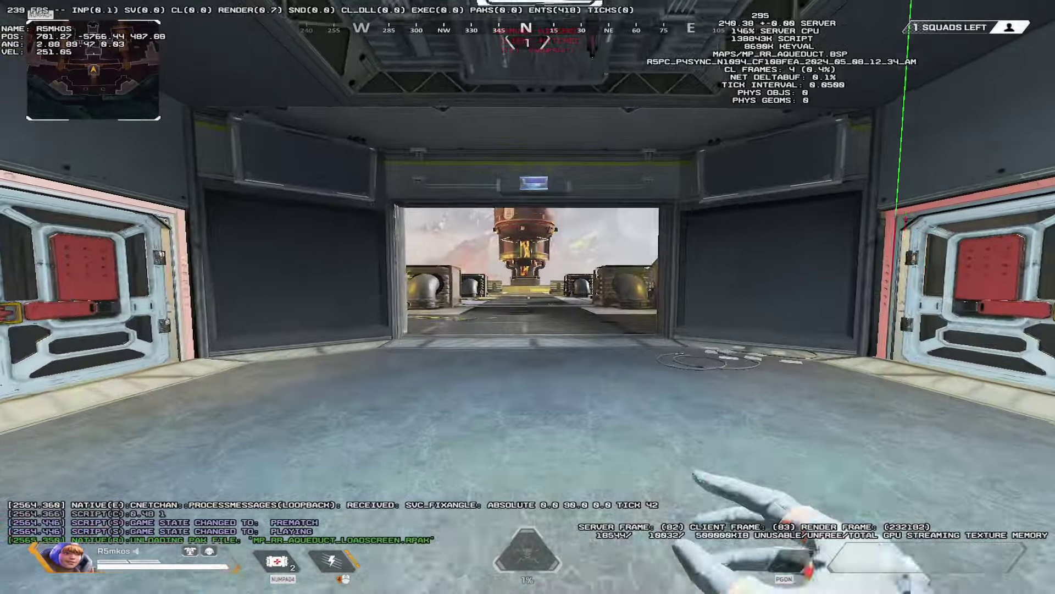
Walk from the platform past the lava overlook and ramp into the aqueduct corridor.
key("w")
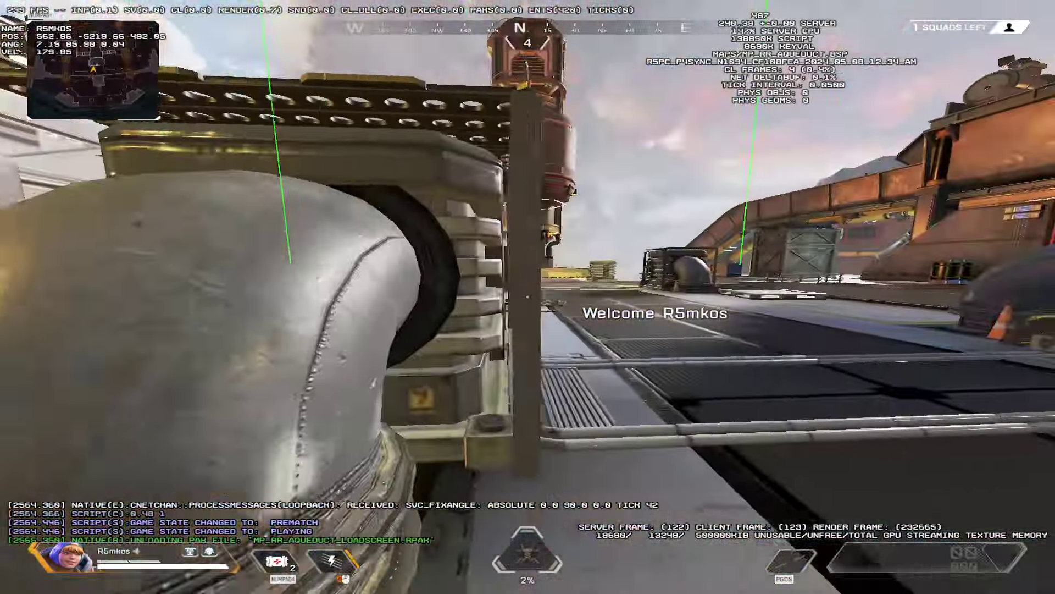
key("w")
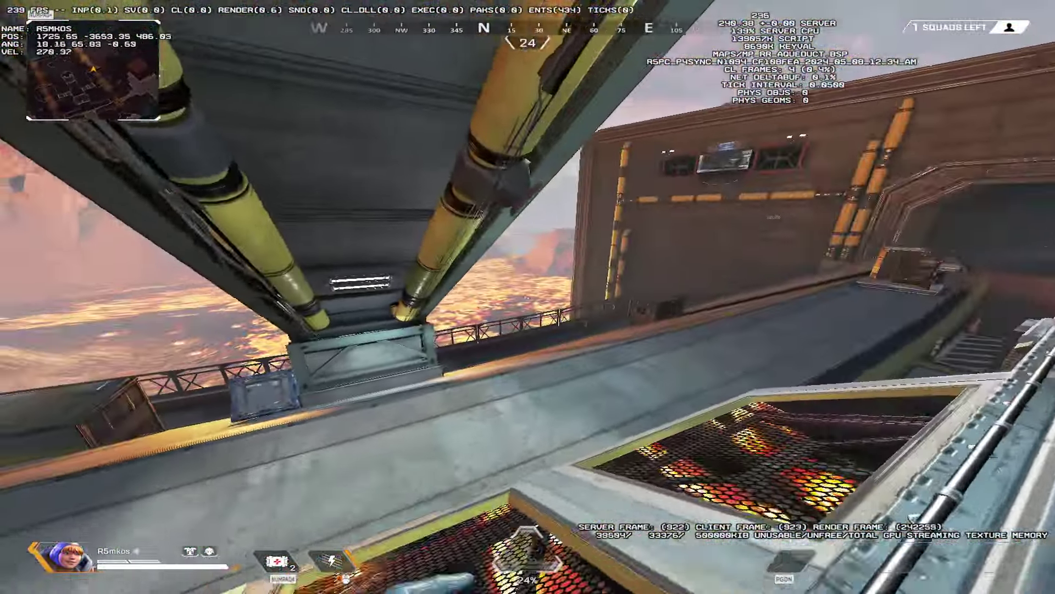
key("w")
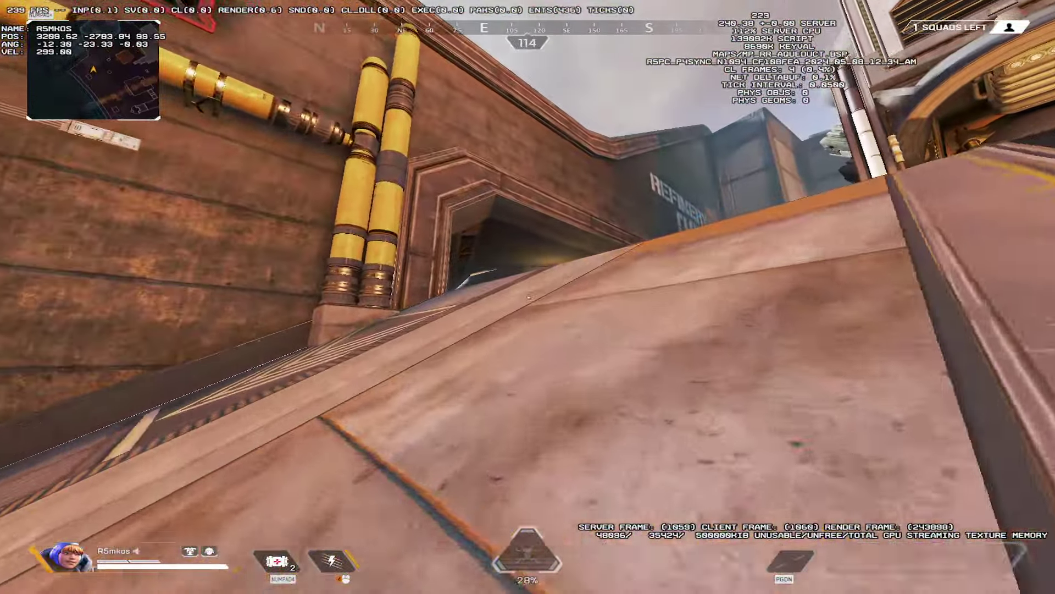
key("w")
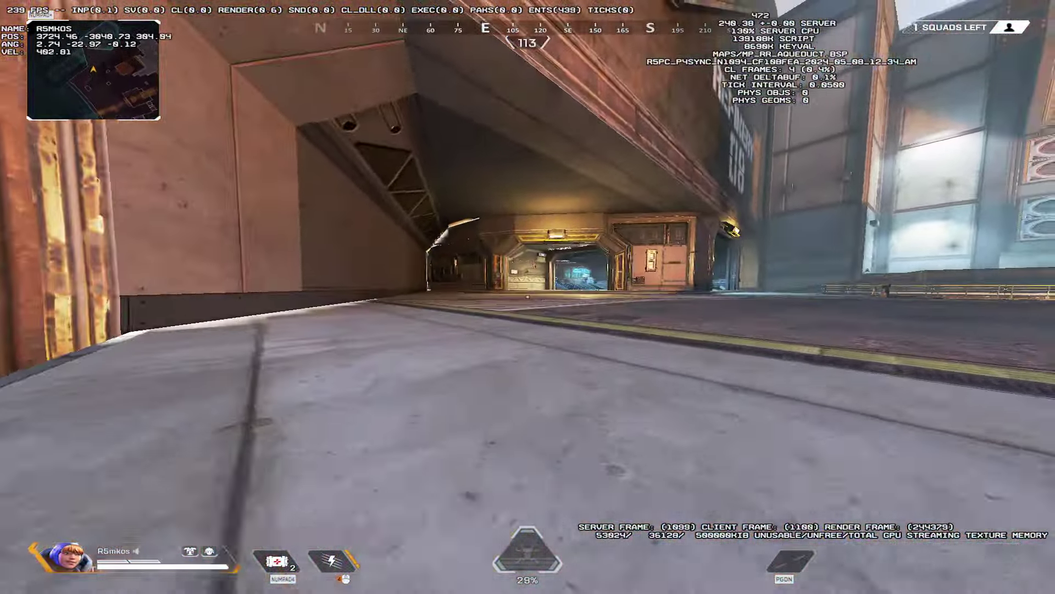
key("w")
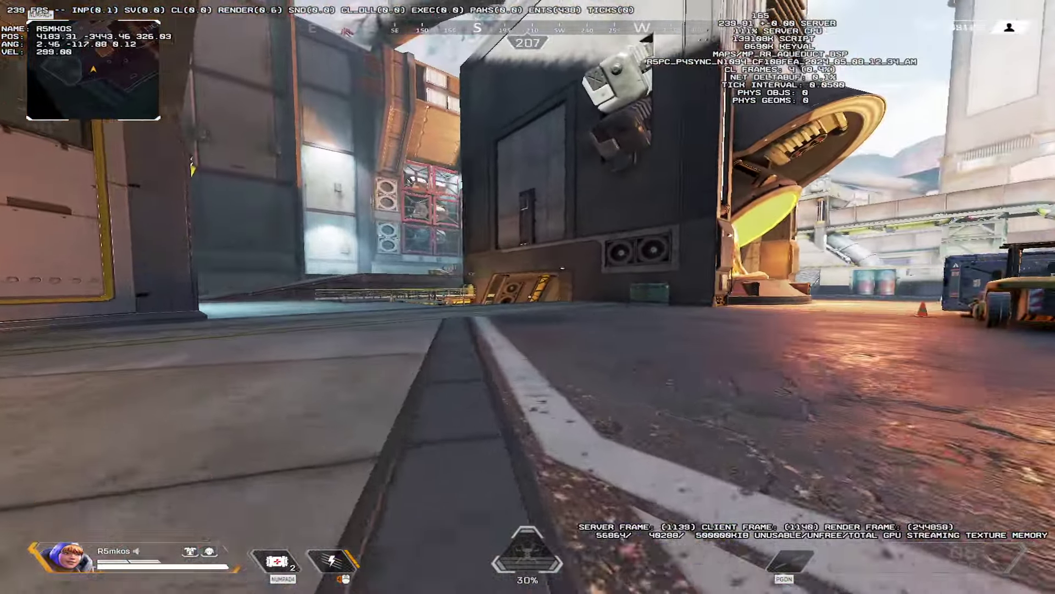
key("w")
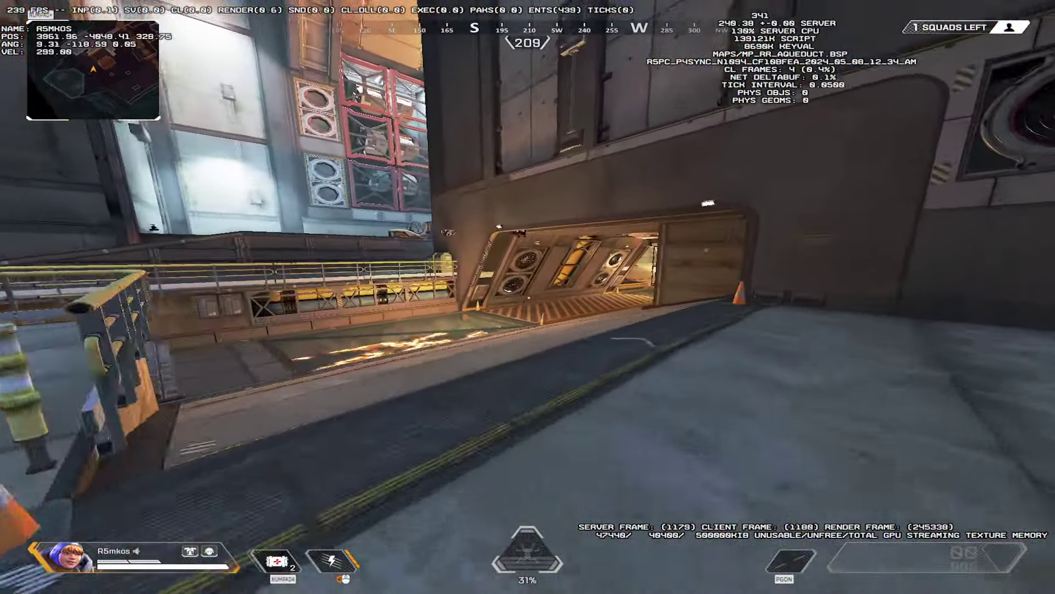
key("w")
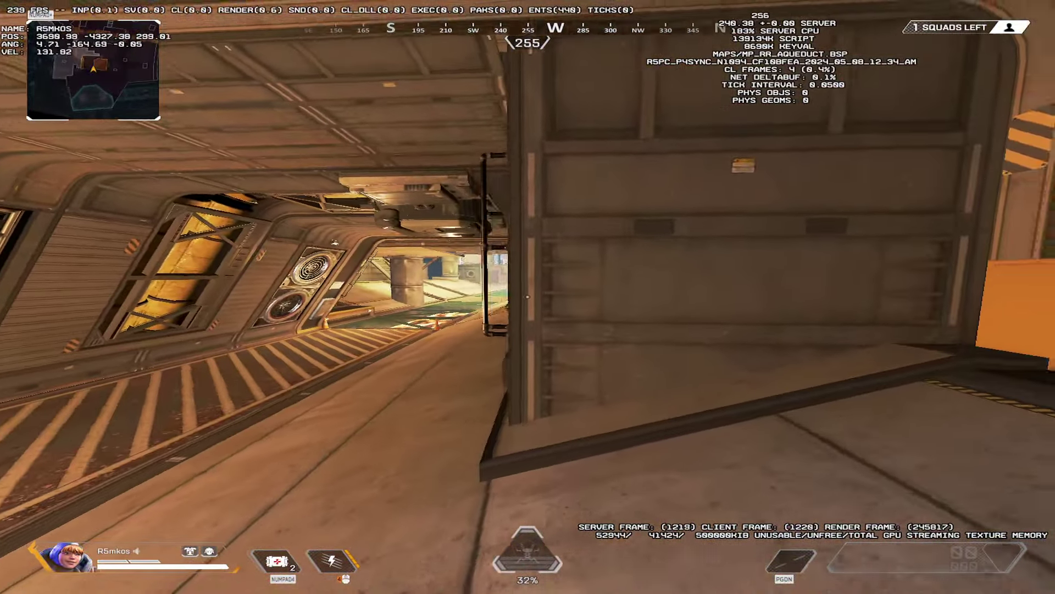
Record two corridor spawn points by rerunning DEV_AddSpawn("r5mkos") at each spot.
key("grave")
key("Up")
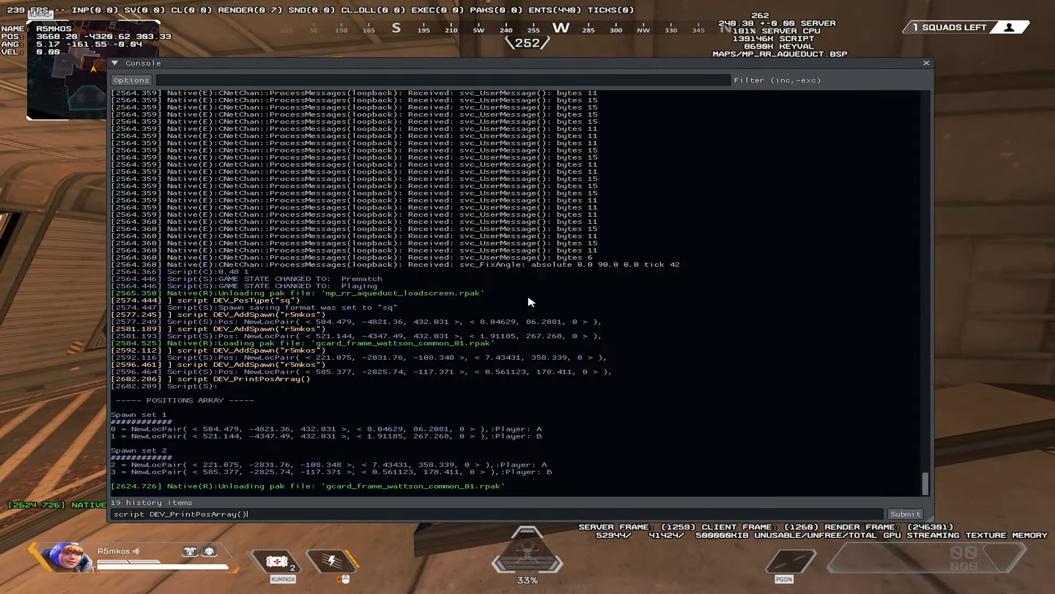
key("Return")
key("grave")
key("w")
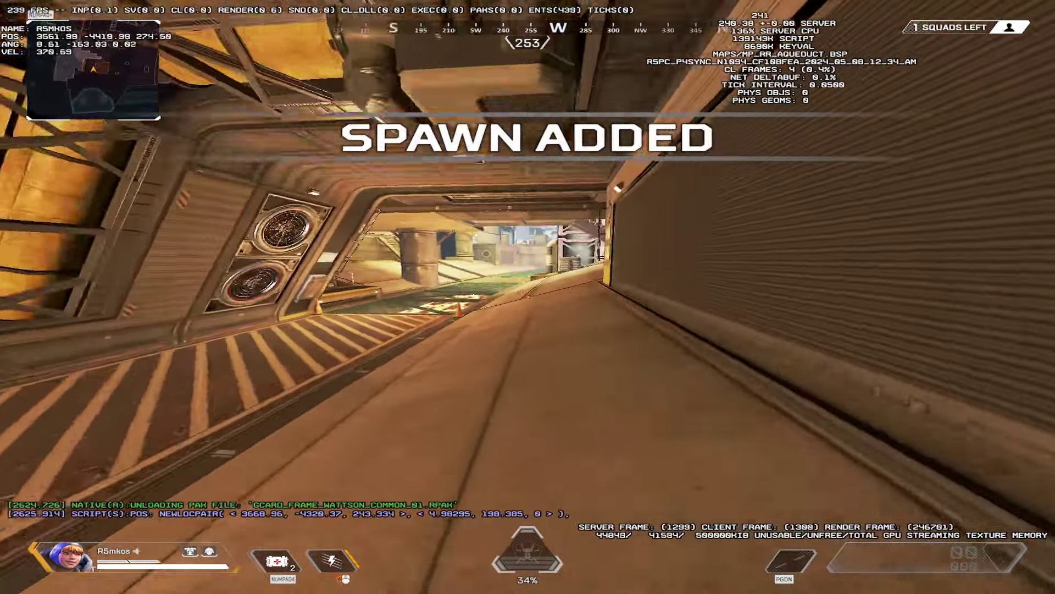
key("w")
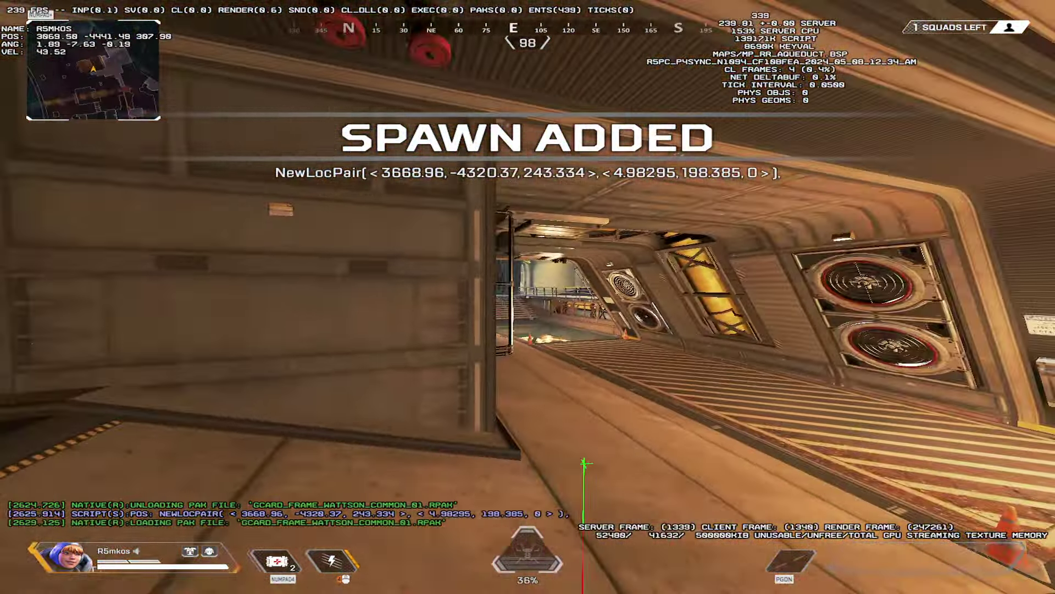
key("grave")
key("Up")
key("Return")
key("grave")
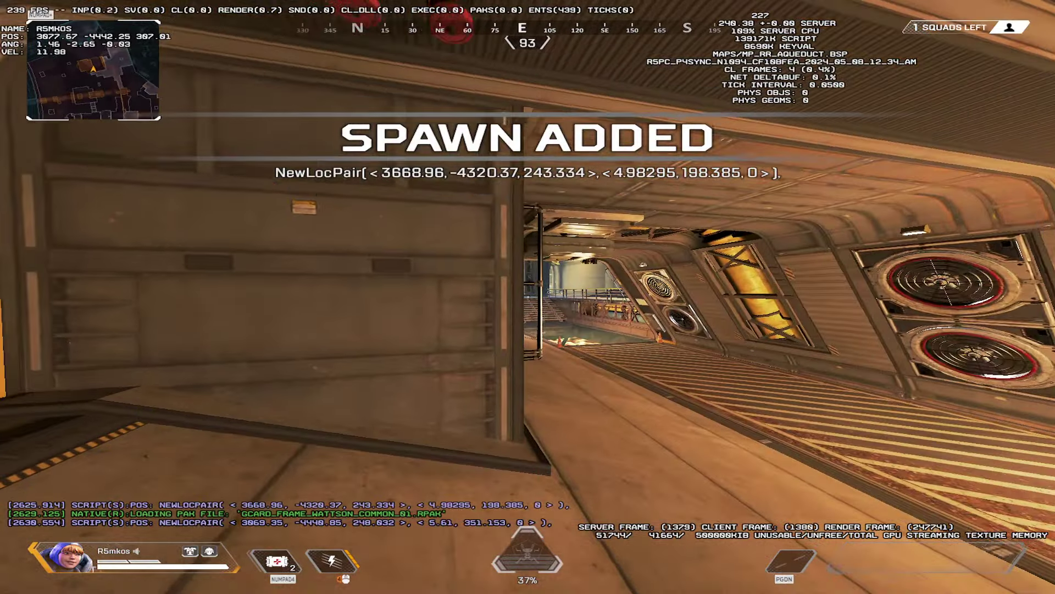
key("w")
Reopen the console and recall the spawn-format command, clearing its old format name.
key("grave")
type("cc killme")
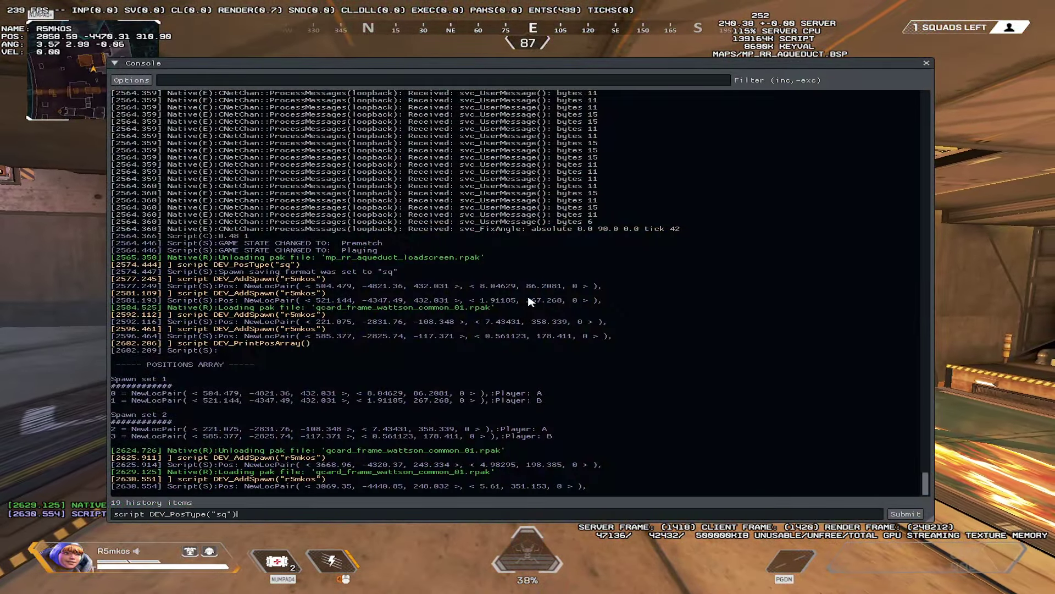
key("Up")
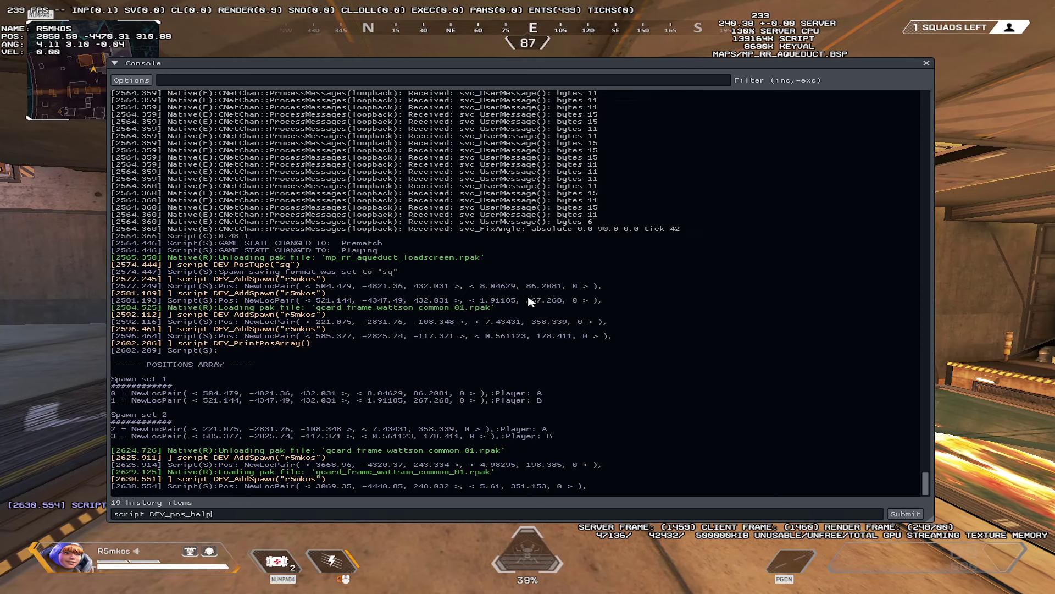
key("Up")
key("Up")
key("BackSpace")
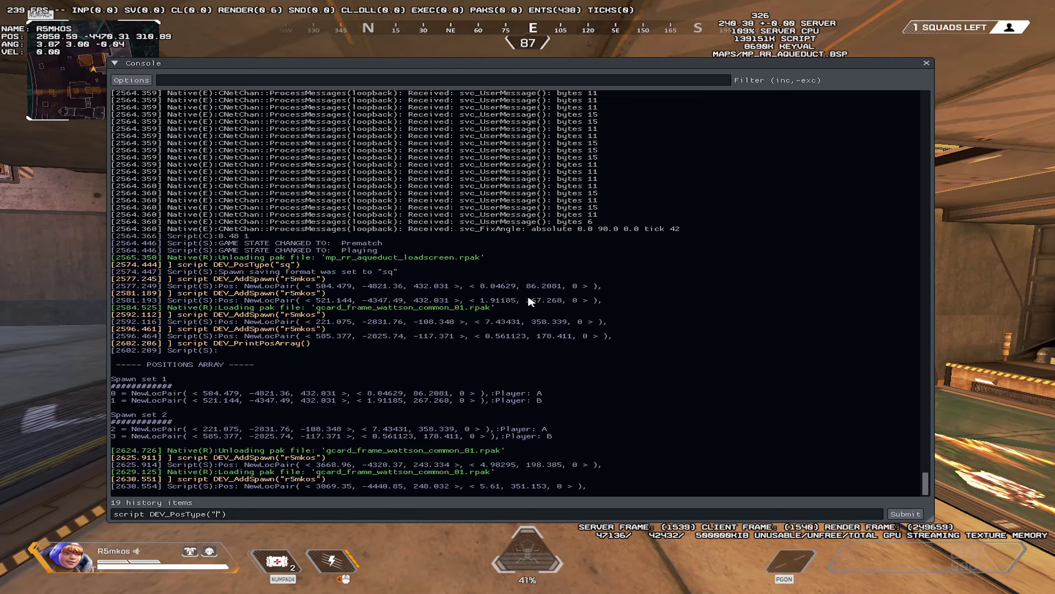
type("csv")
Set spawn format to csv and write the spawns out to spawns_1715792897.csv.
key("Return")
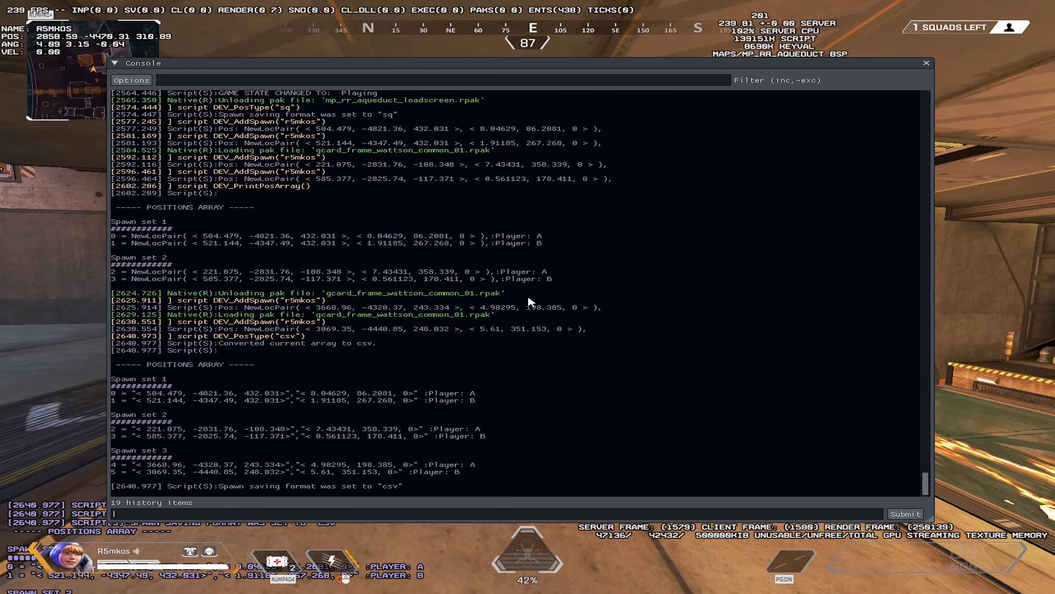
key("Up")
key("Up")
key("Up")
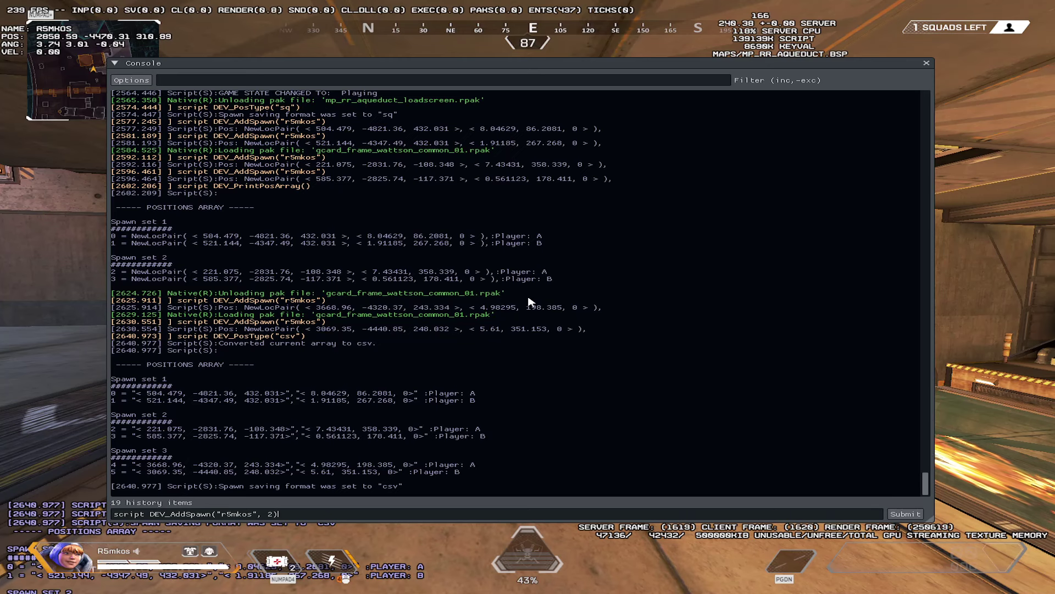
key("Up")
key("Up")
key("Up")
key("Up")
key("Return")
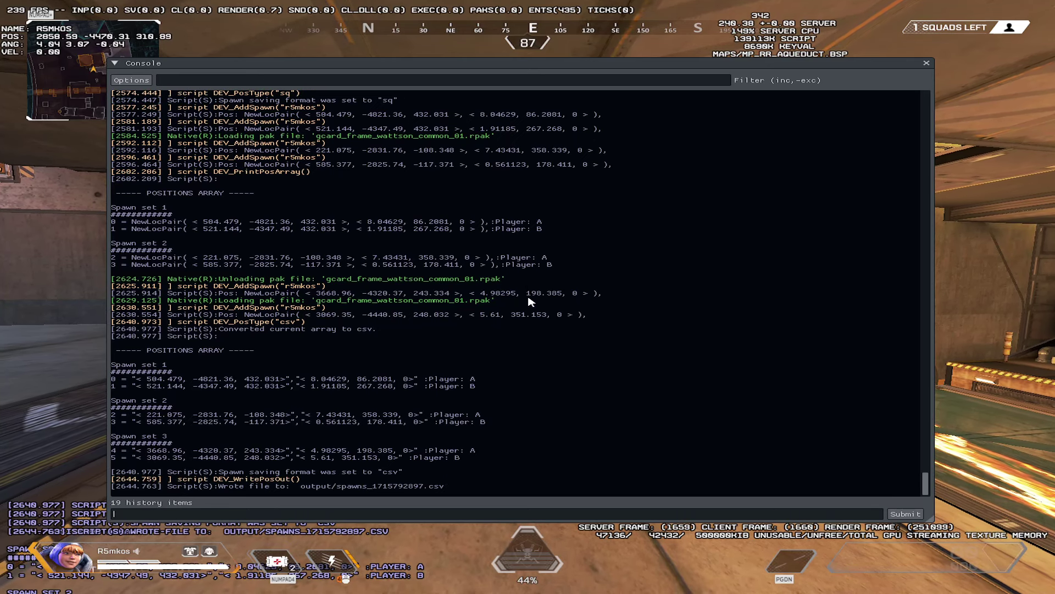
key("grave")
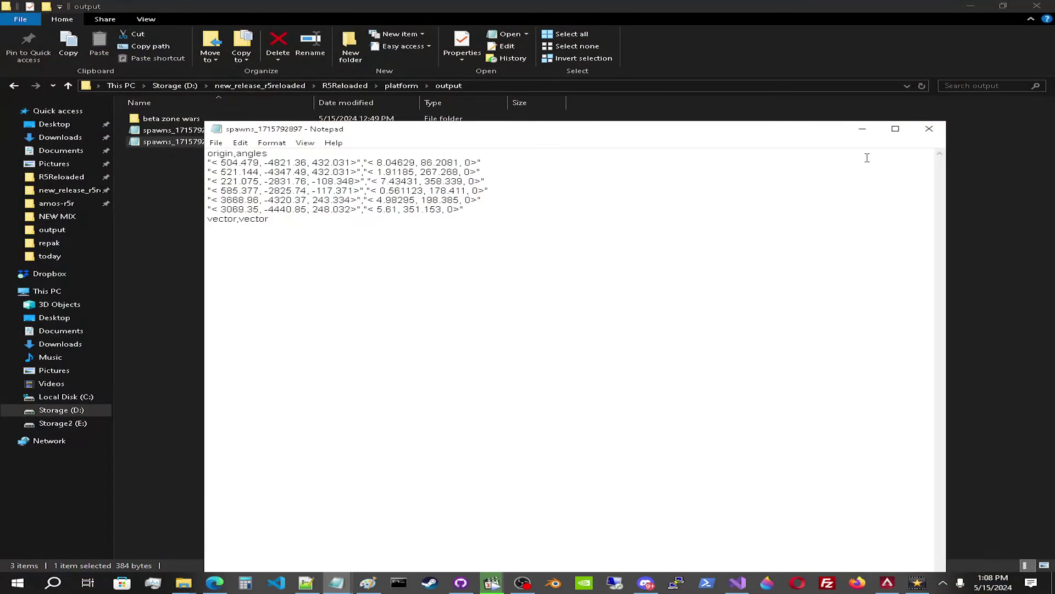
Copy the new spawns CSV from output into repak\depot\datatable.
left_click(928, 130)
right_click(210, 142)
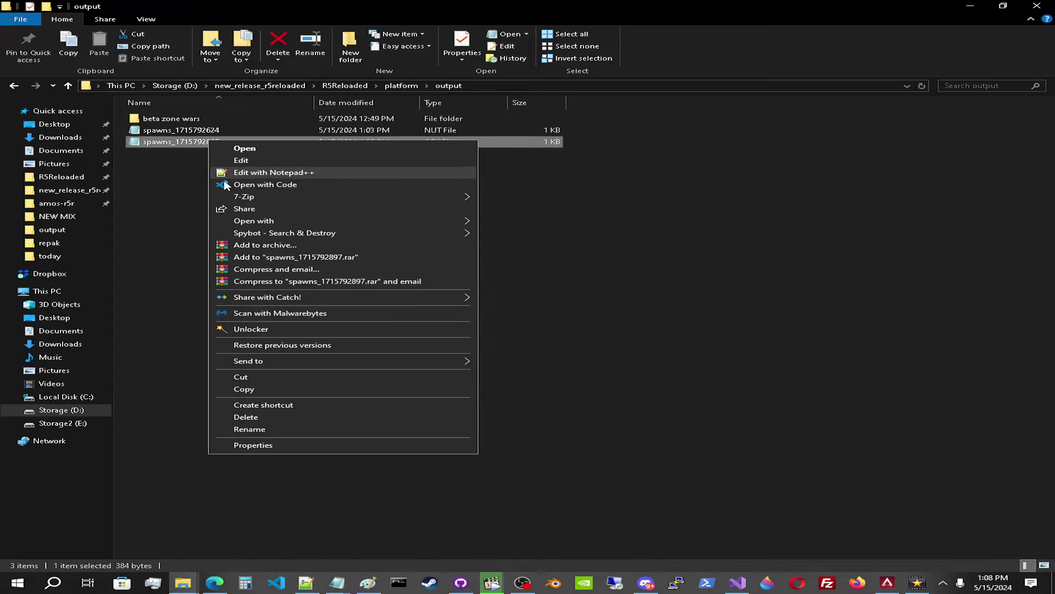
left_click(248, 388)
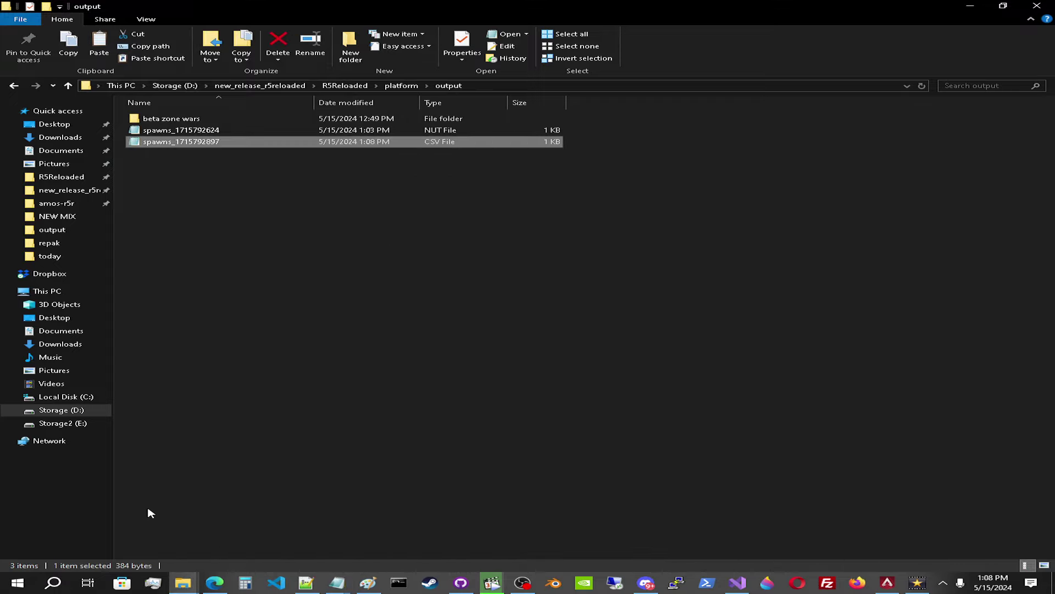
left_click(345, 85)
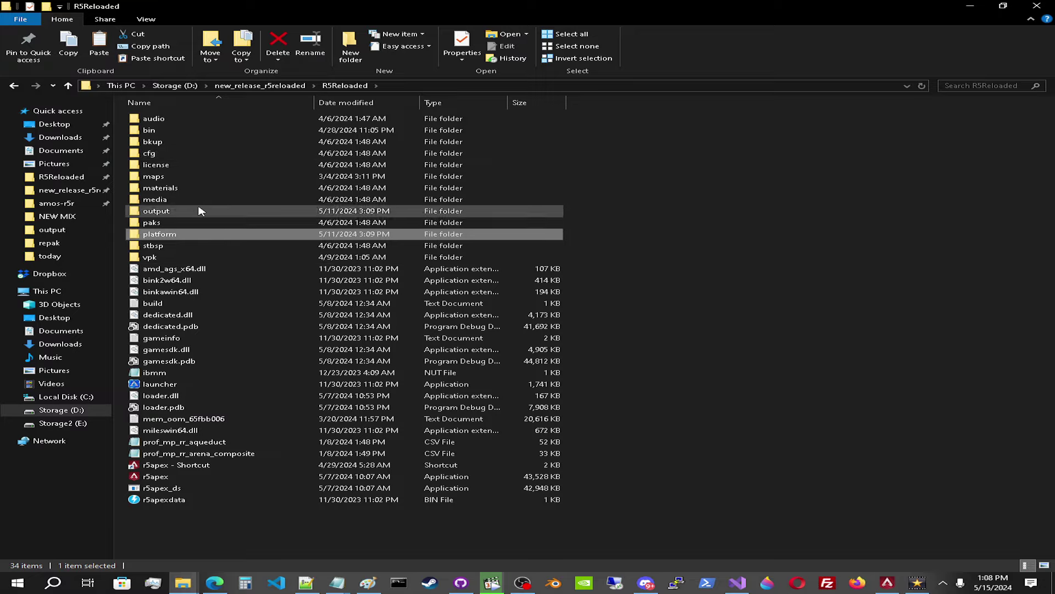
double_click(171, 234)
double_click(161, 136)
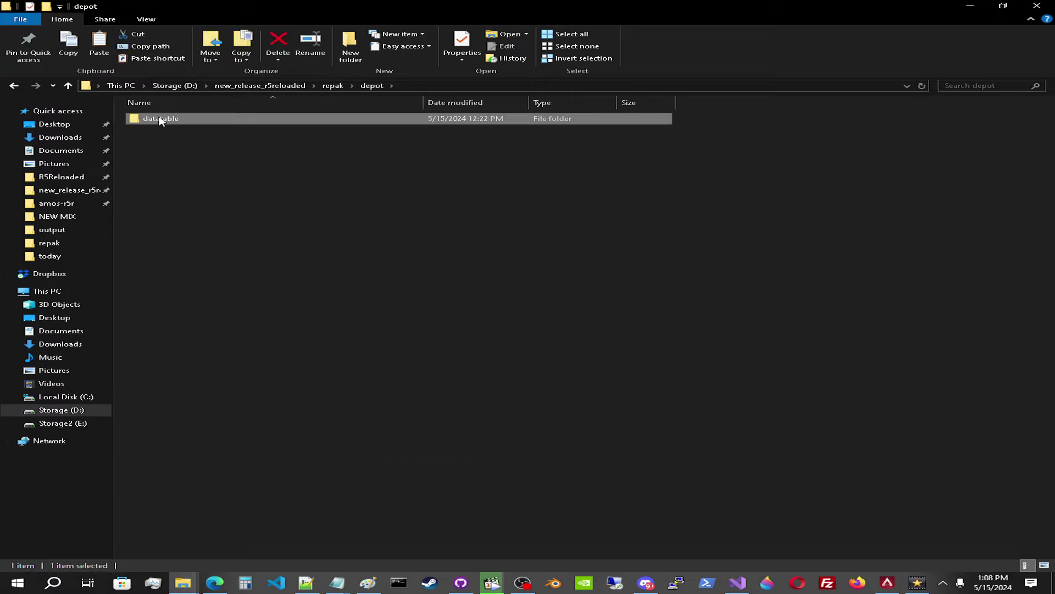
double_click(163, 119)
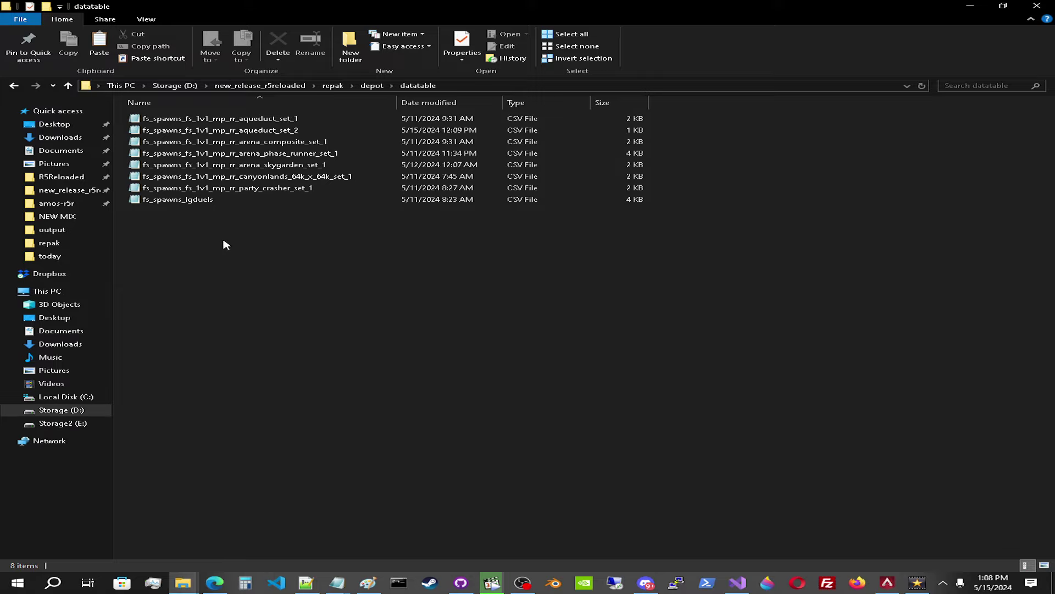
right_click(204, 240)
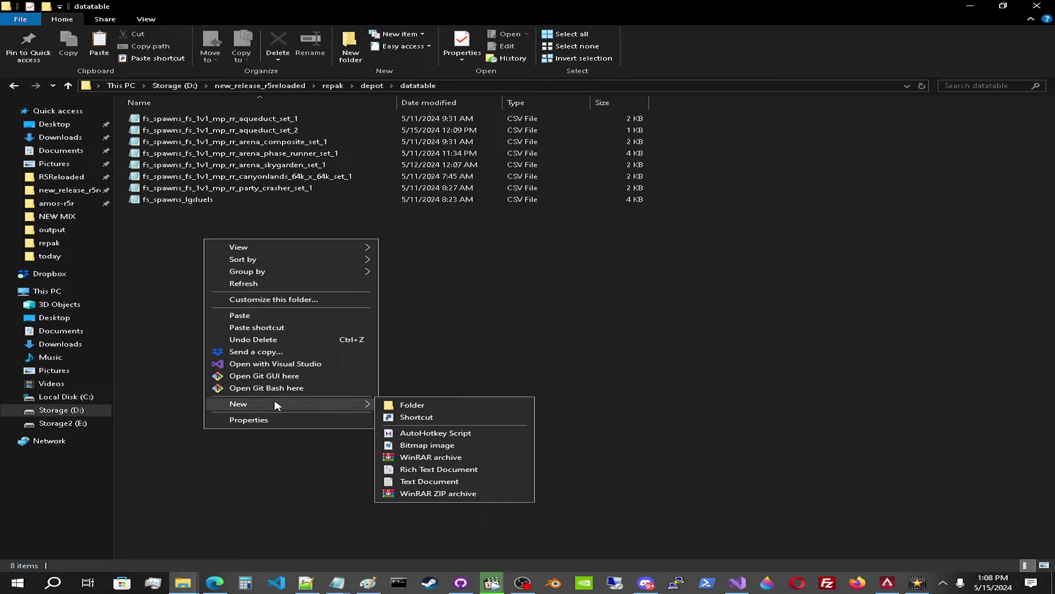
left_click(156, 262)
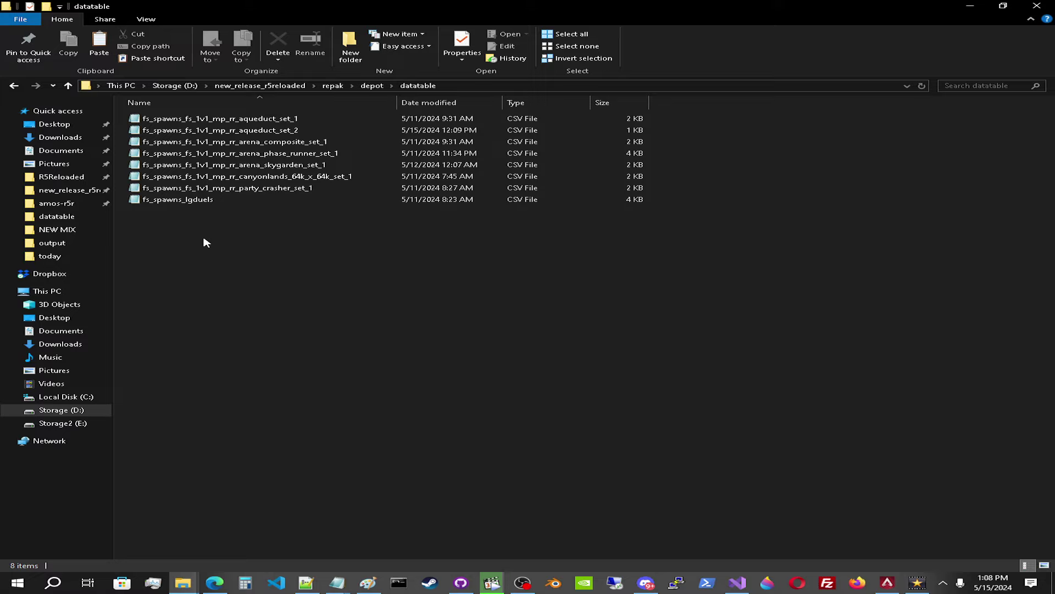
Rename the pasted CSV to fs_spawns_fs_1v1_mp_rr_aqueduct_set_3, verify its rows, return to repak.
right_click(270, 131)
left_click(332, 417)
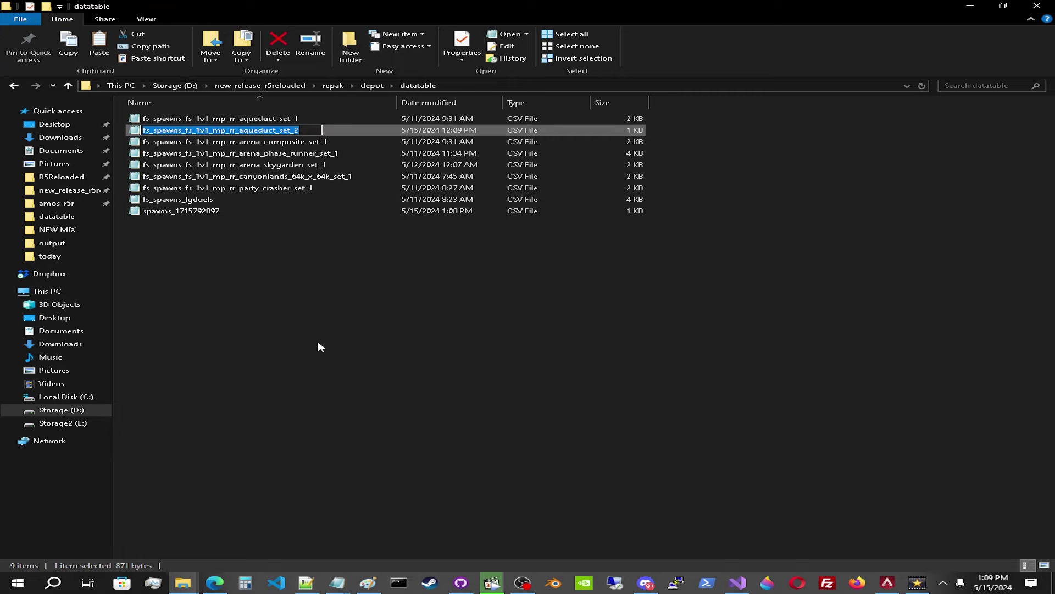
key("Return")
right_click(194, 211)
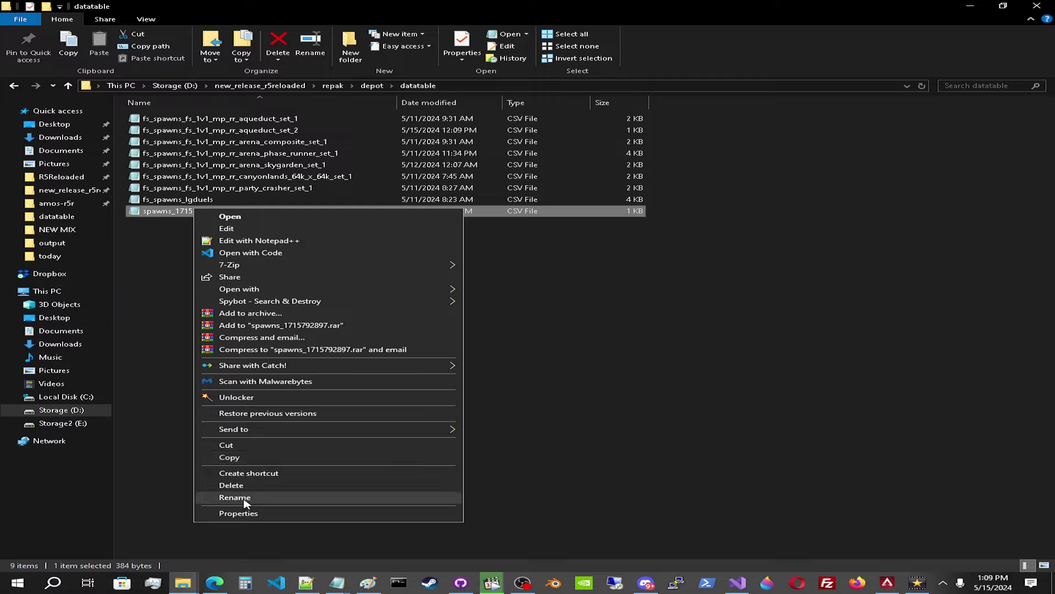
left_click(235, 497)
type("fs_spawns_fs_1v1_mp_rr_aqueduct_set_2")
key("BackSpace")
type("3")
key("Return")
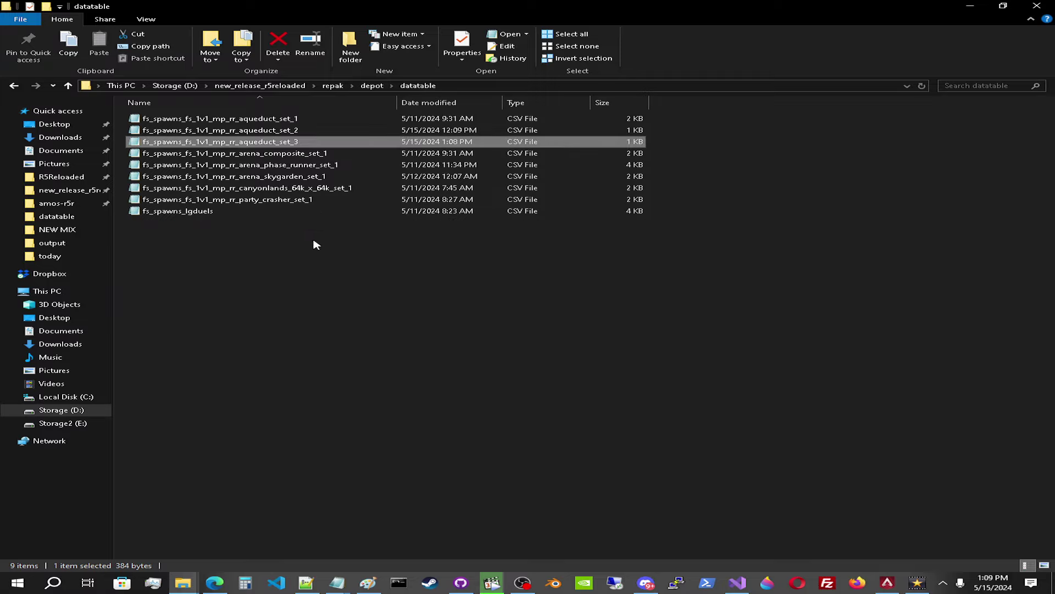
double_click(278, 140)
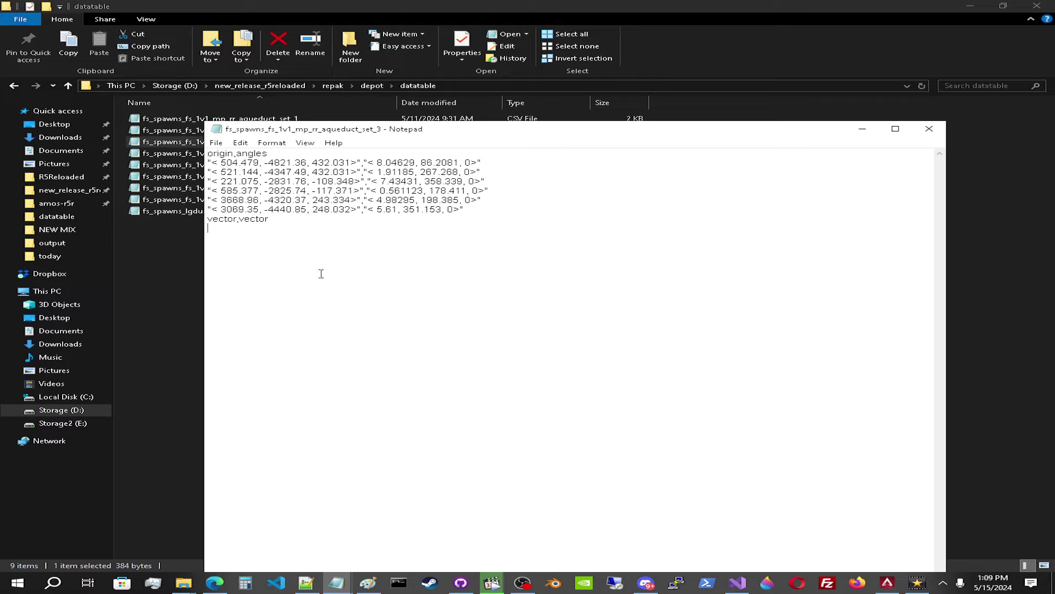
left_click(929, 129)
left_click(68, 85)
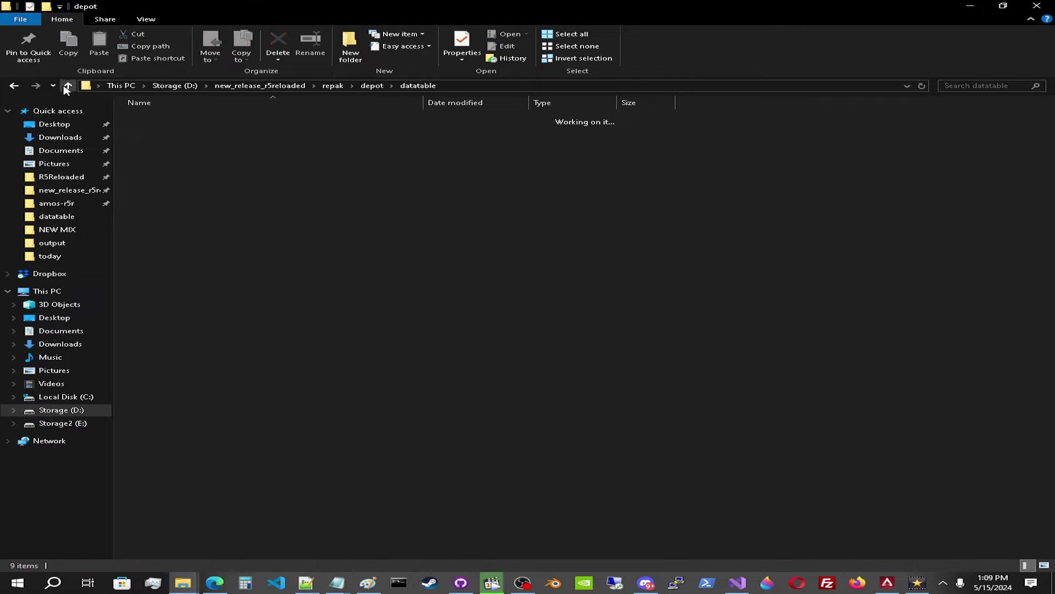
left_click(68, 85)
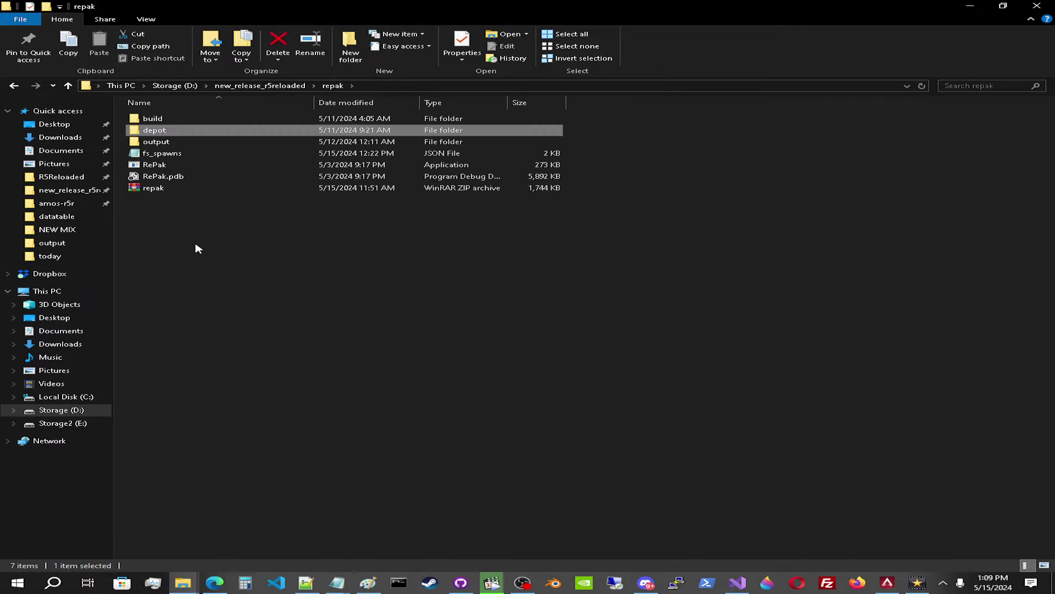
Change the aqueduct datatable entry in fs_spawns.json from set_2 to set_3 and save.
double_click(165, 154)
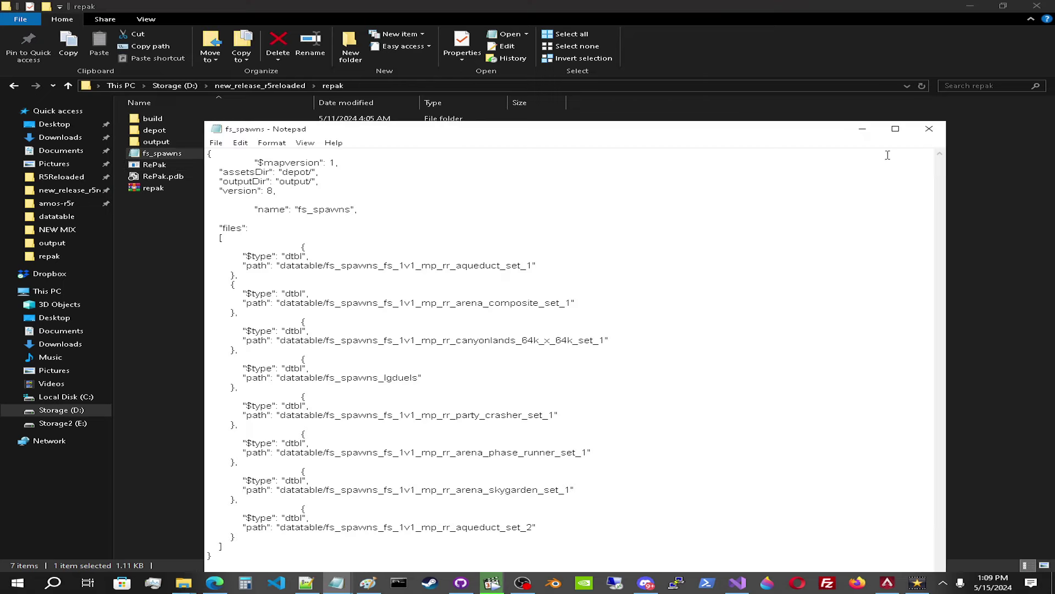
left_click_drag(728, 134, 722, 94)
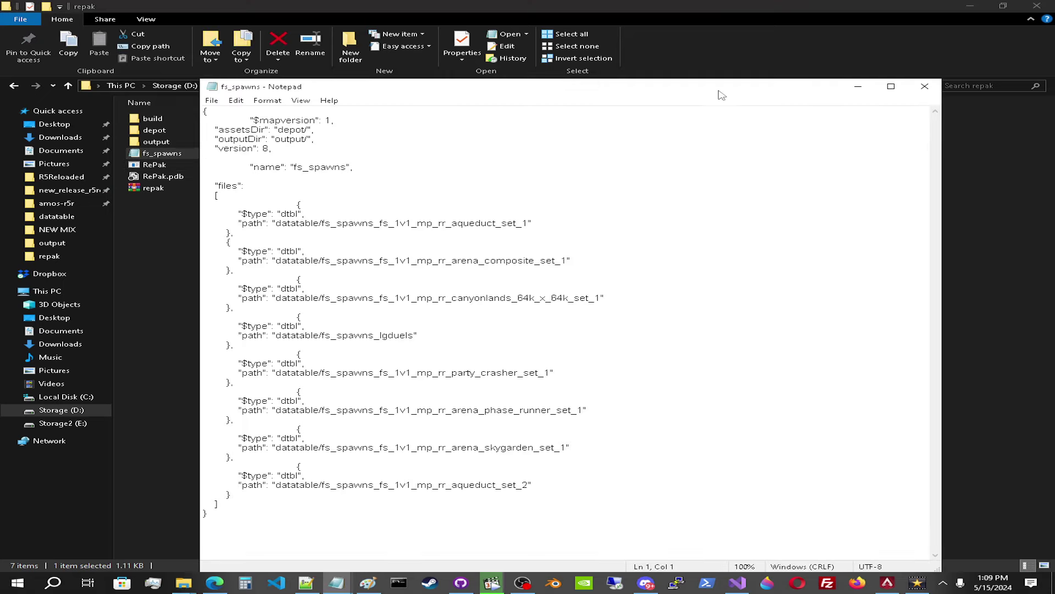
left_click(530, 485)
key("BackSpace")
type("3")
key("ctrl+s")
left_click(924, 86)
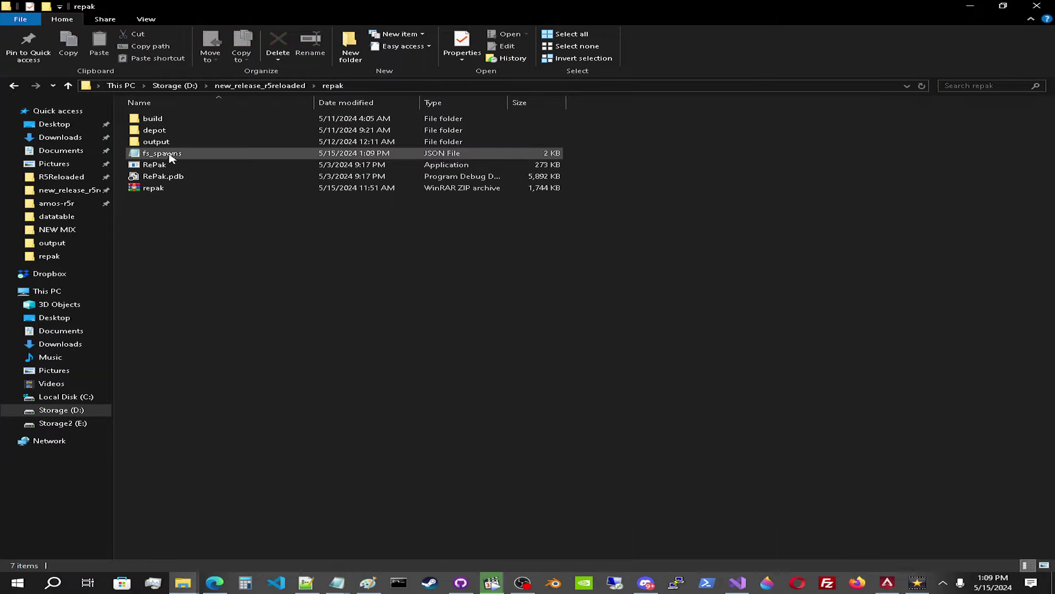
Build fs_spawns.rpak with RePak and copy the new pack from output.
left_click_drag(171, 158, 156, 164)
double_click(158, 141)
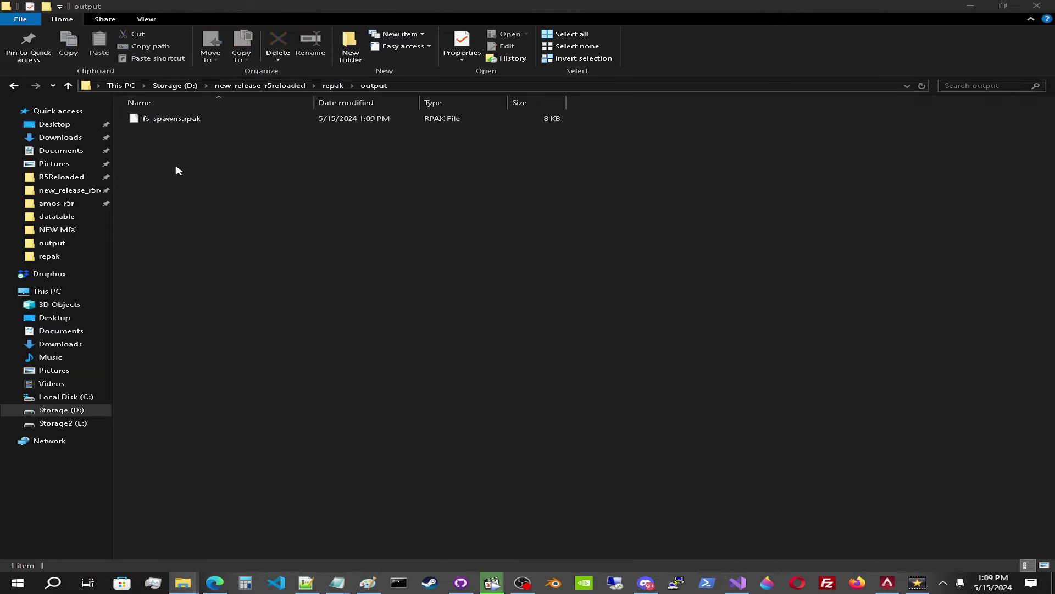
mouse_move(208, 124)
left_mouse_down()
mouse_move(247, 149)
mouse_move(189, 120)
left_mouse_up()
right_click(187, 120)
left_click(239, 349)
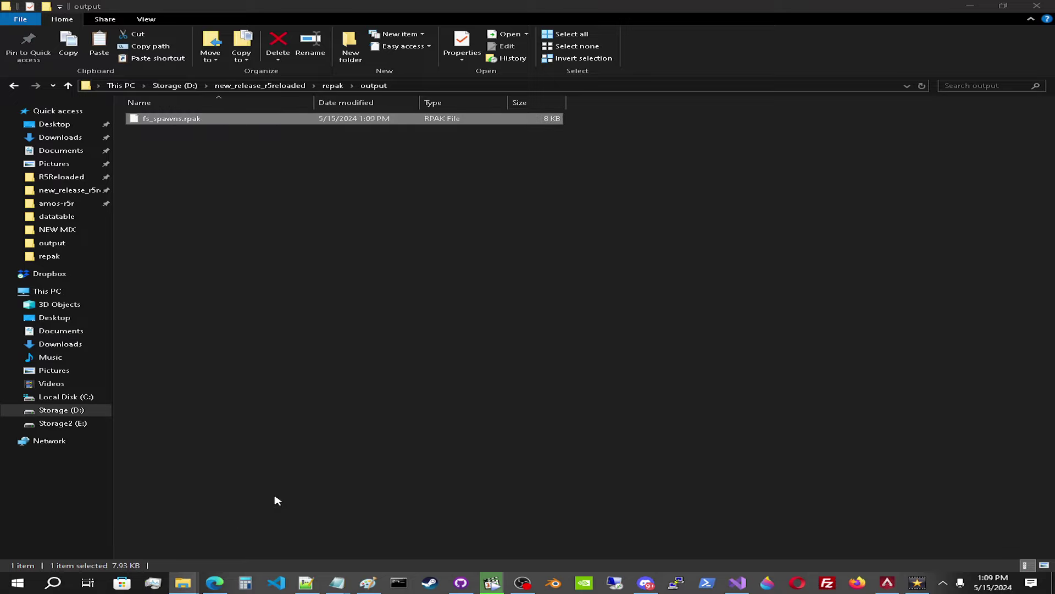
left_click(887, 582)
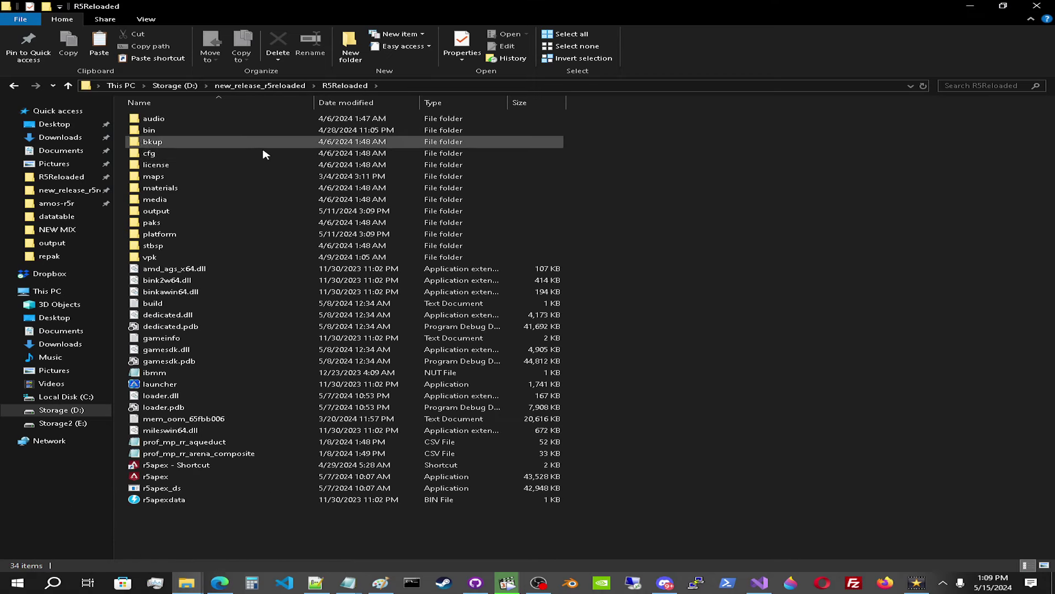
Paste the new fs_spawns.rpak into R5Reloaded\paks\Win64, replacing the existing file.
left_click(172, 238)
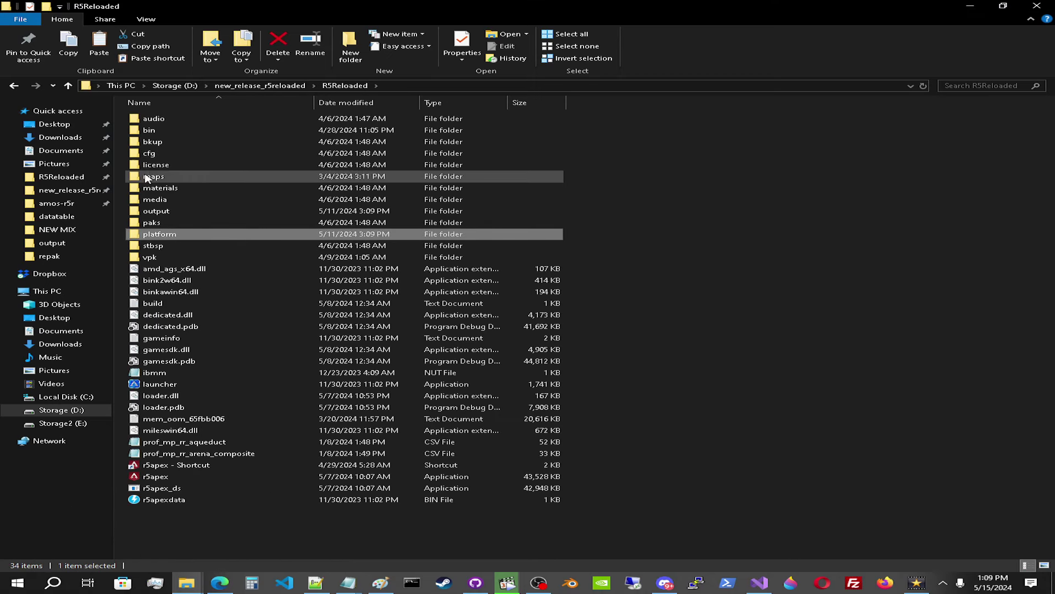
double_click(151, 222)
double_click(153, 118)
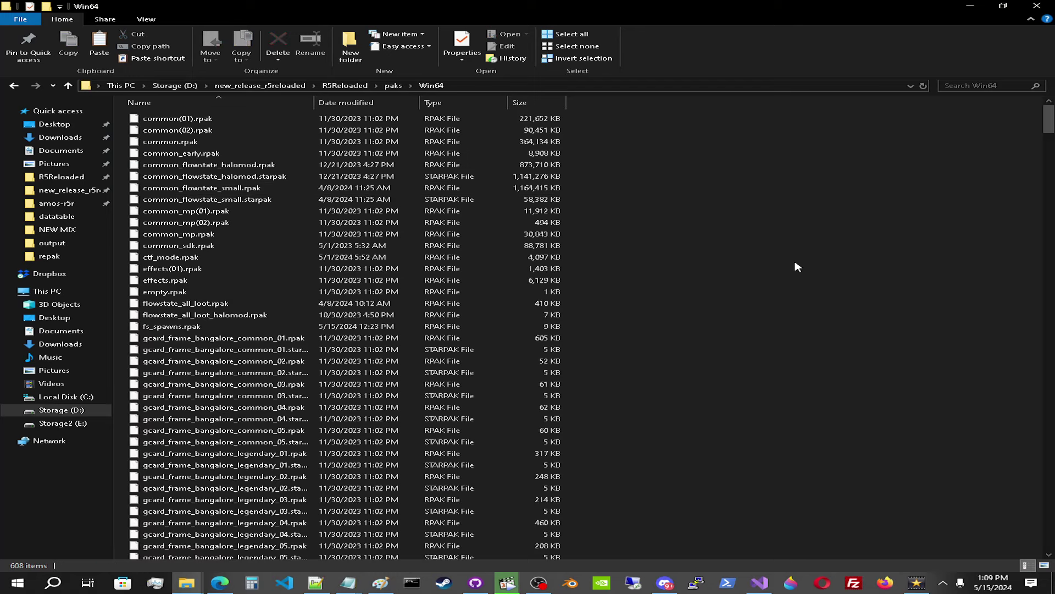
right_click(760, 257)
left_click(795, 333)
left_click(486, 216)
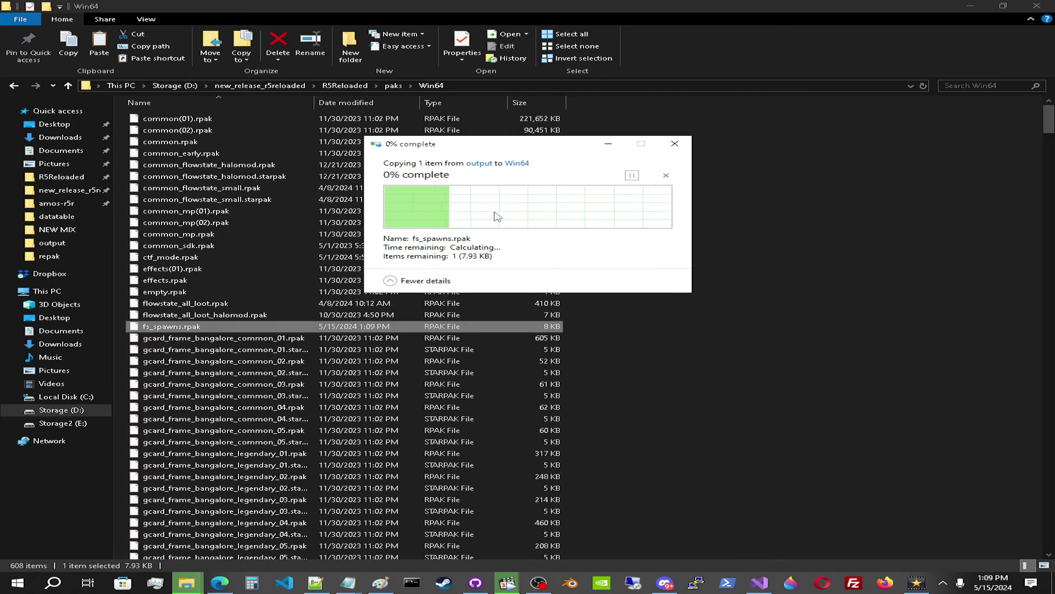
left_click(969, 7)
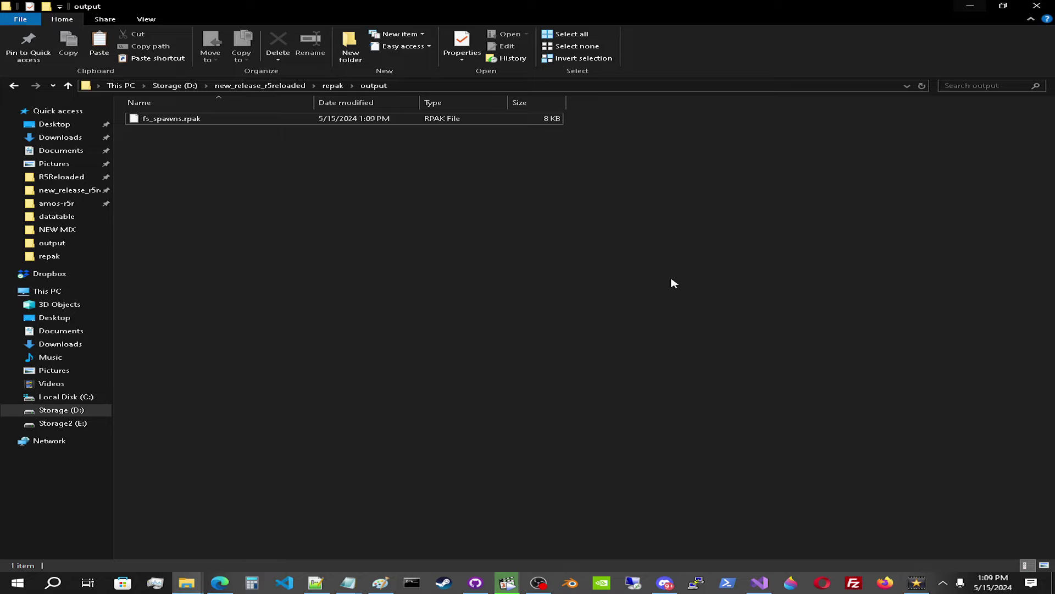
left_click(315, 582)
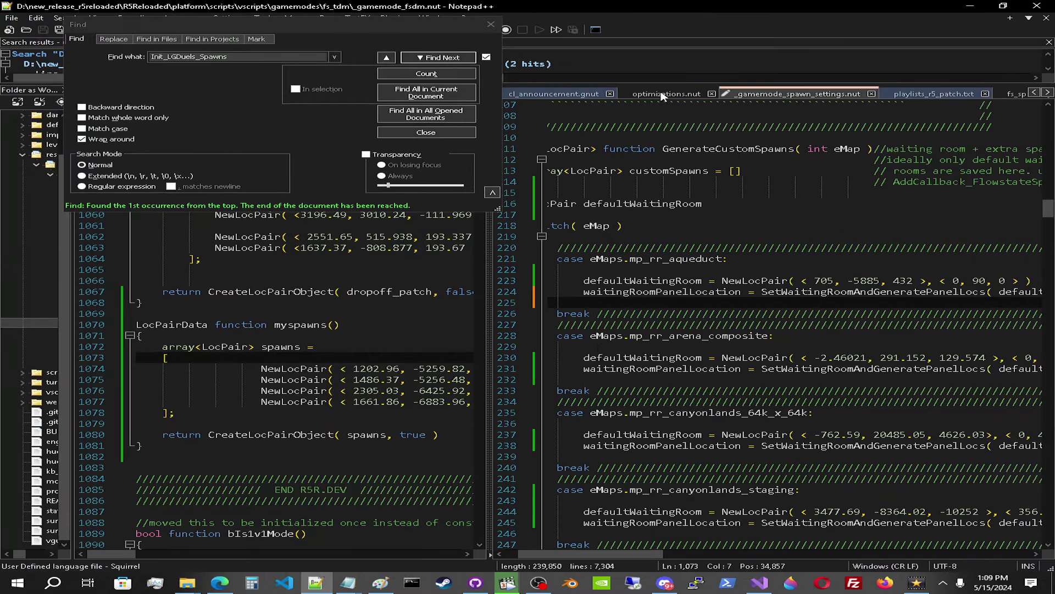
In playlists_r5_patch.txt set aqueduct spawnsets "1,3", use_sets 1, prefer 1, preferred_pak 3; save.
left_click(934, 94)
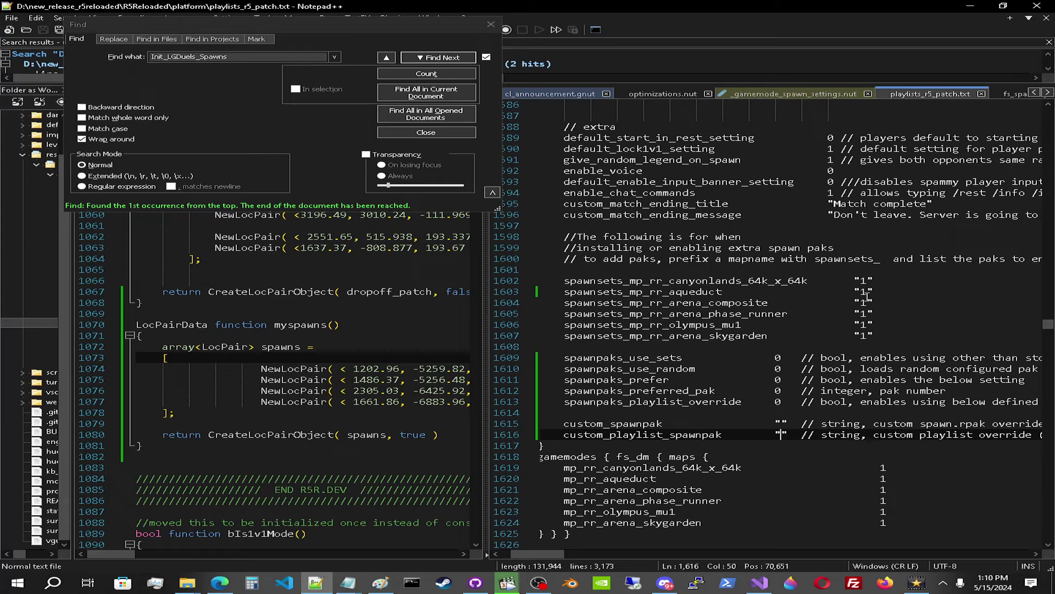
left_click(868, 294)
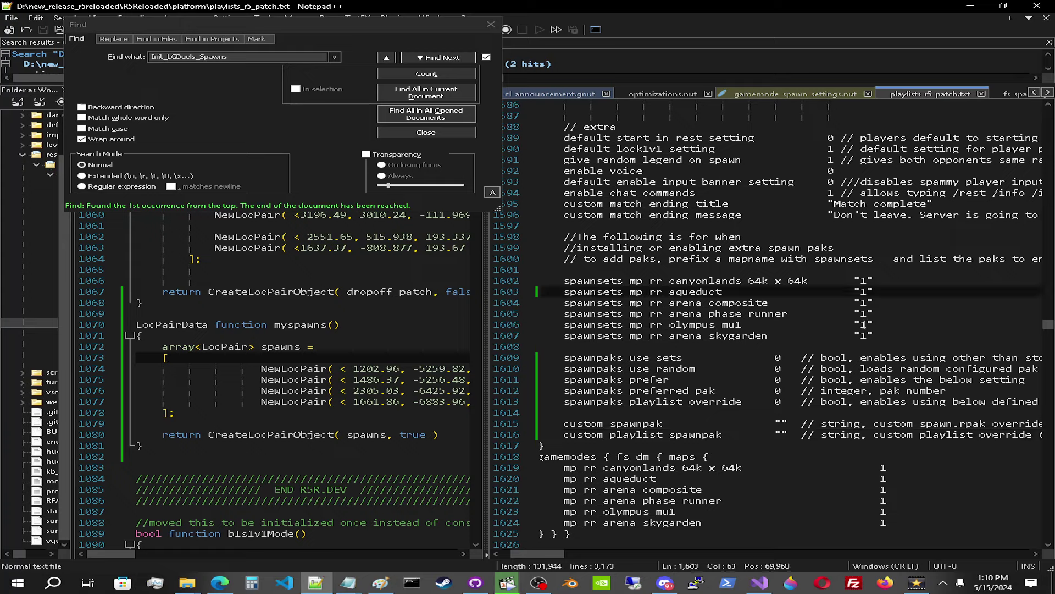
type(",3")
double_click(780, 358)
type("1")
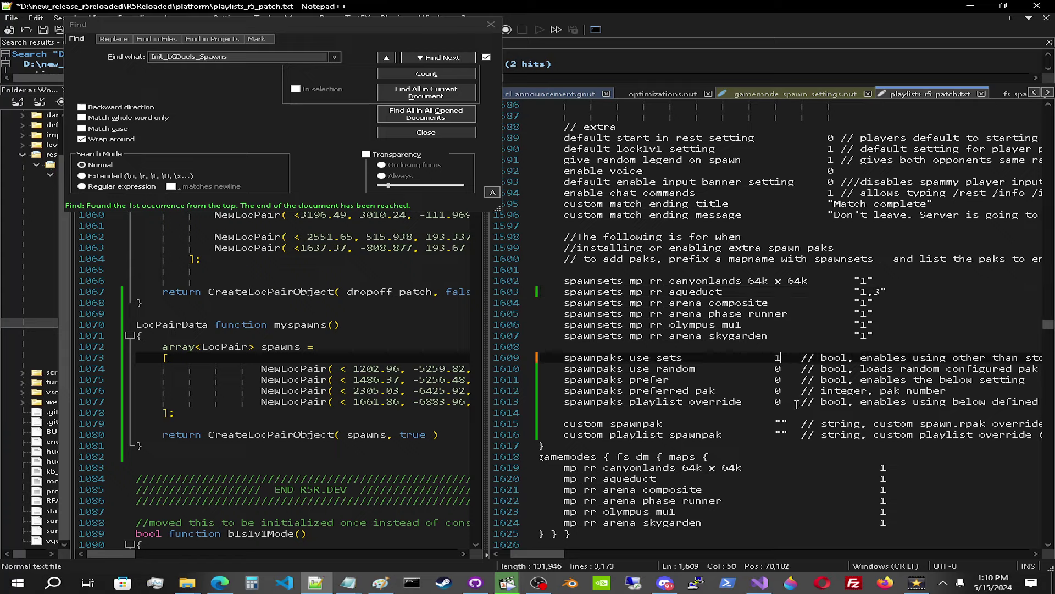
double_click(778, 380)
type("1")
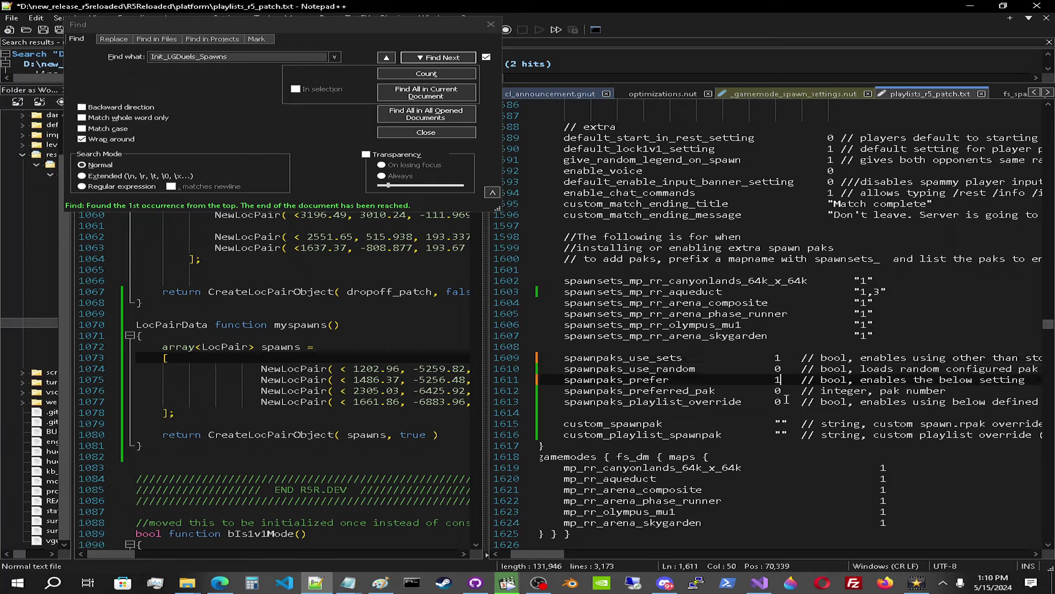
left_click(779, 390)
type("1")
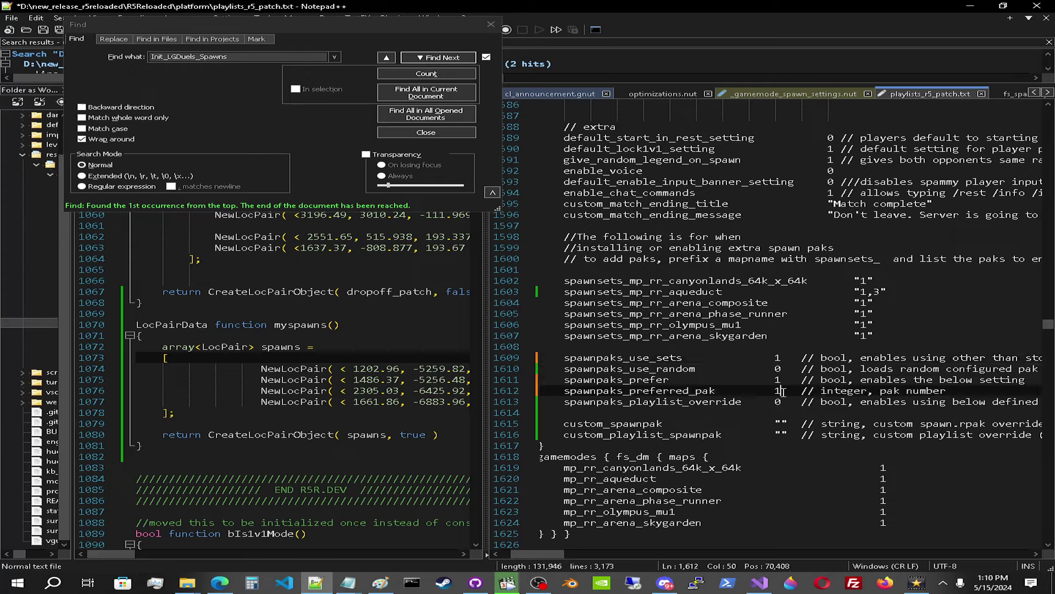
key("BackSpace")
type("3")
key("ctrl+s")
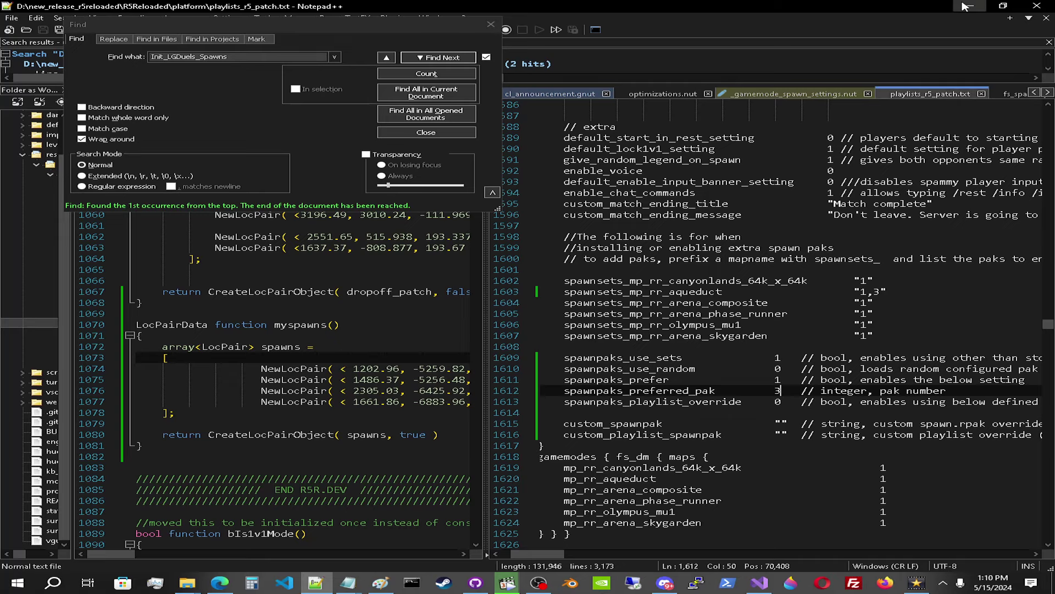
left_click(970, 6)
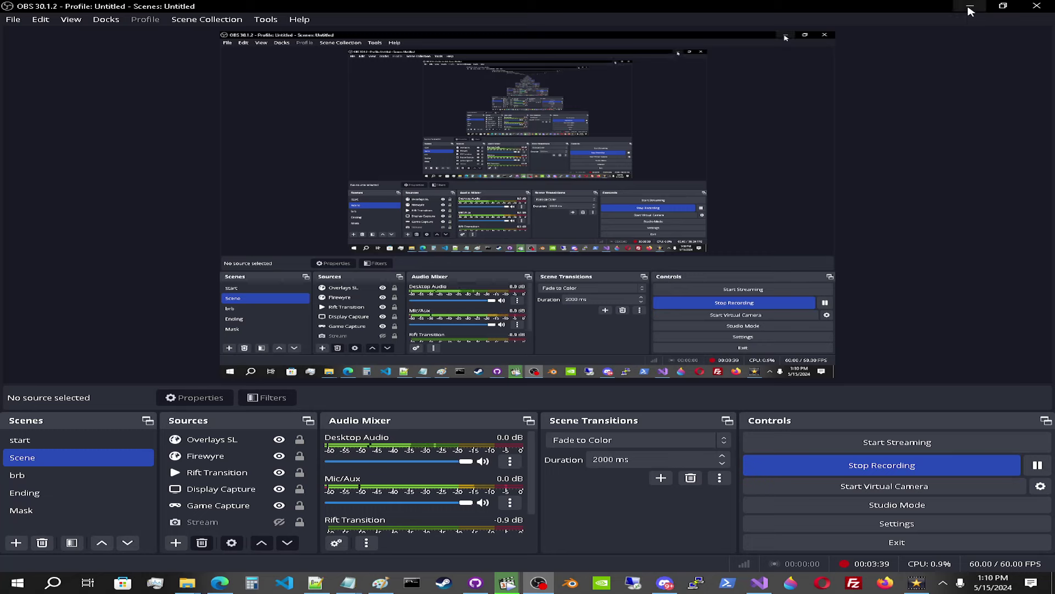
Minimize the OBS, GitHub Desktop and Notepad windows to clear the desktop.
left_click(969, 7)
left_click(973, 8)
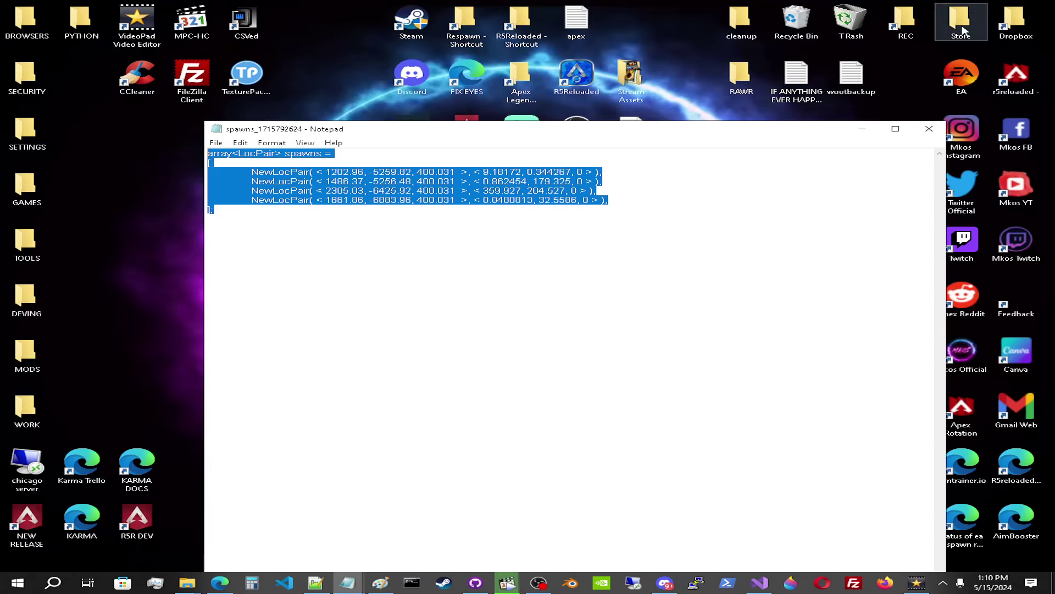
left_click(862, 129)
left_click(866, 129)
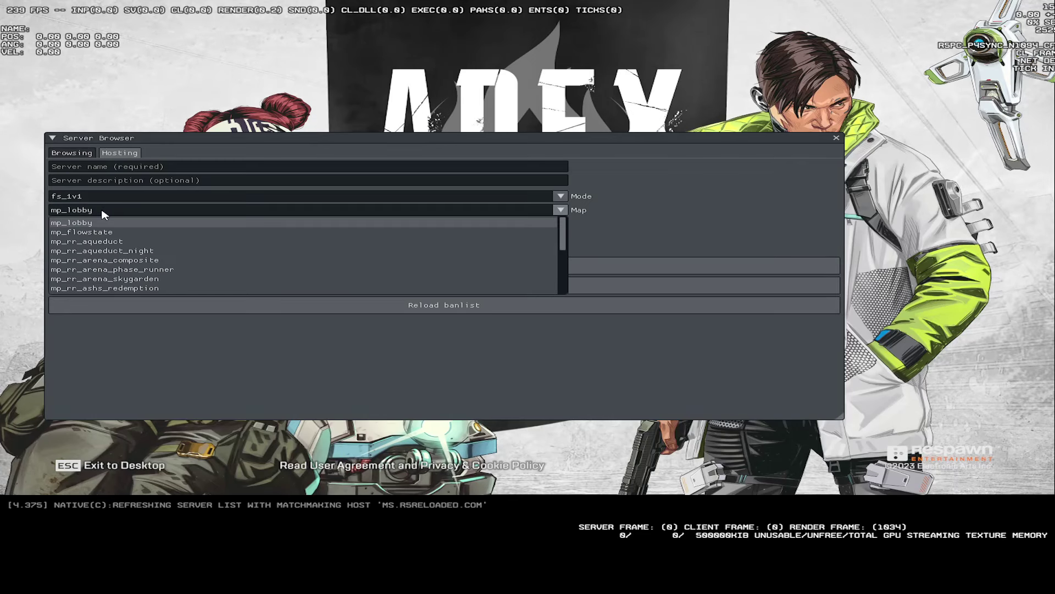
Host fs_1v1 on mp_rr_aqueduct and check the console's Found origin spawn lines.
left_click(379, 240)
left_click(379, 266)
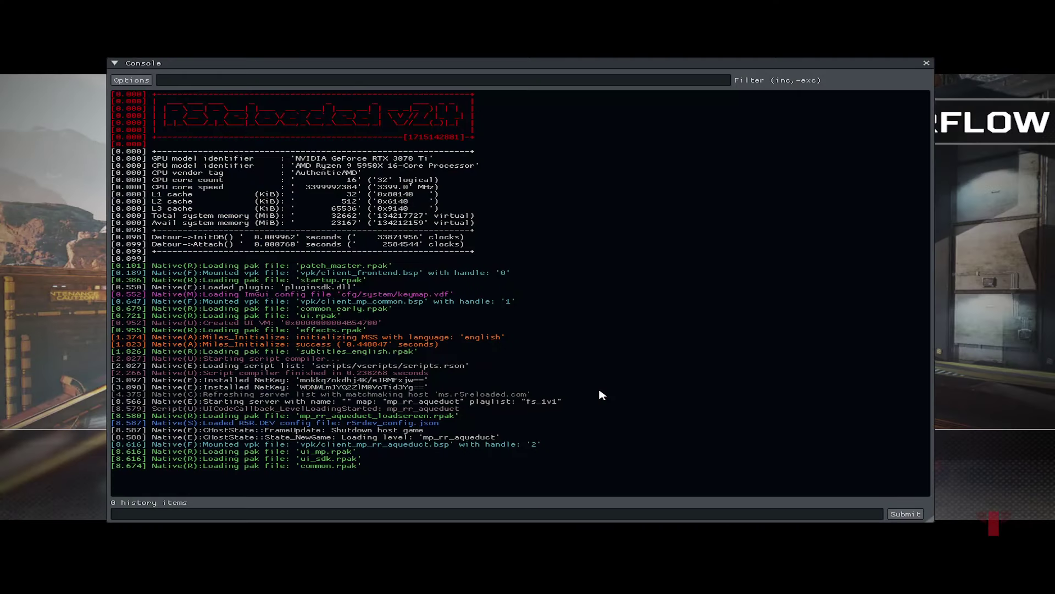
key("grave")
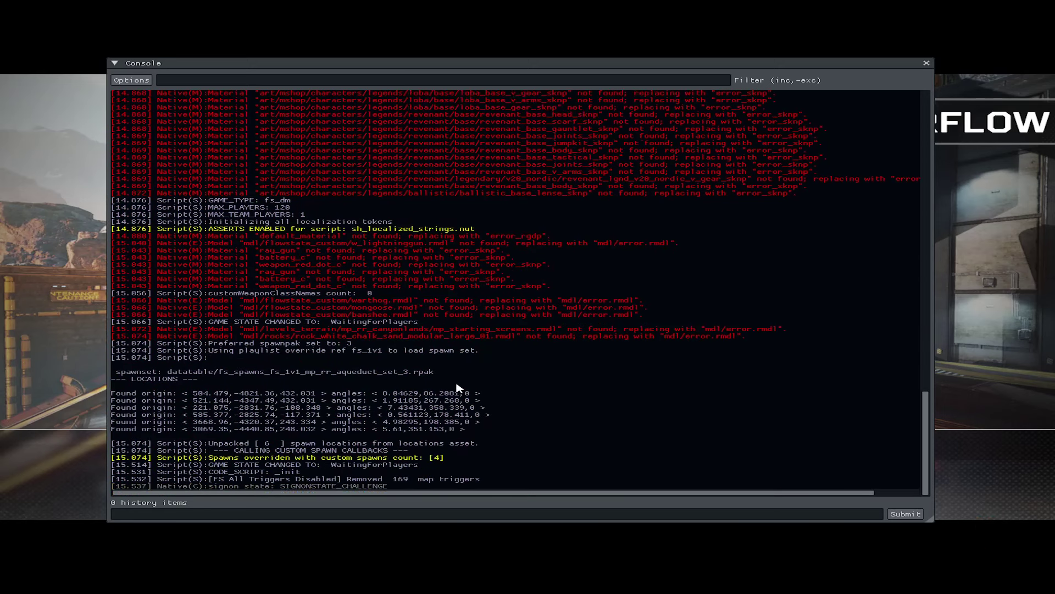
scroll(431, 388, "up", 1)
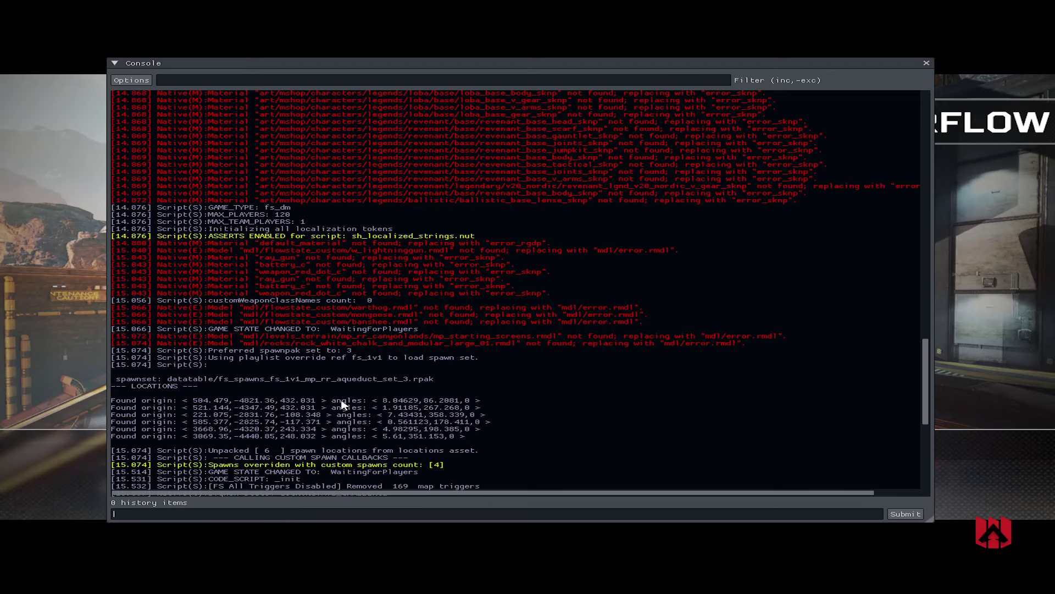
scroll(342, 404, "down", 2)
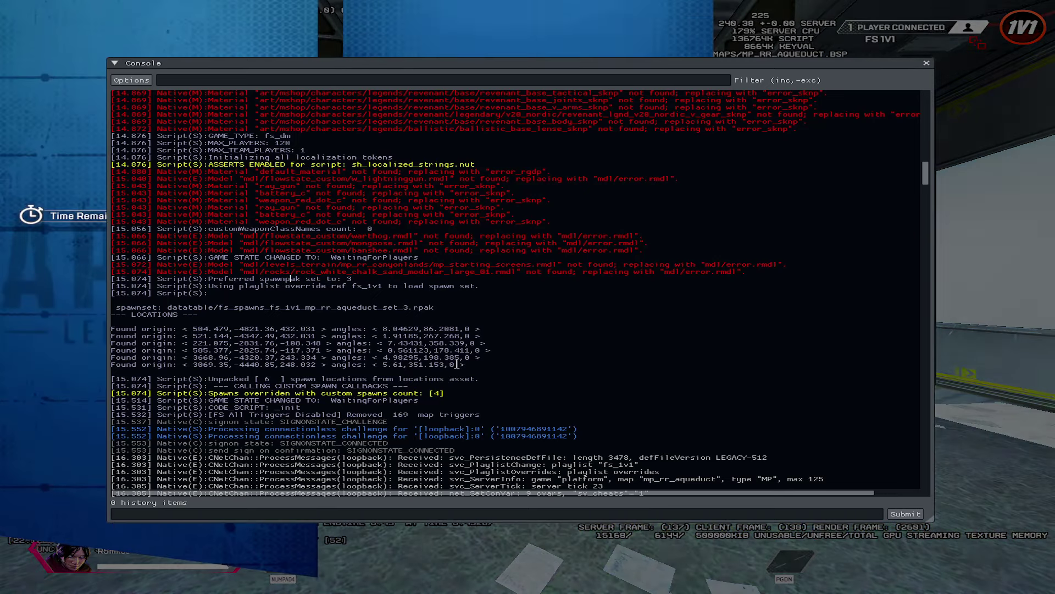
left_click_drag(466, 363, 208, 329)
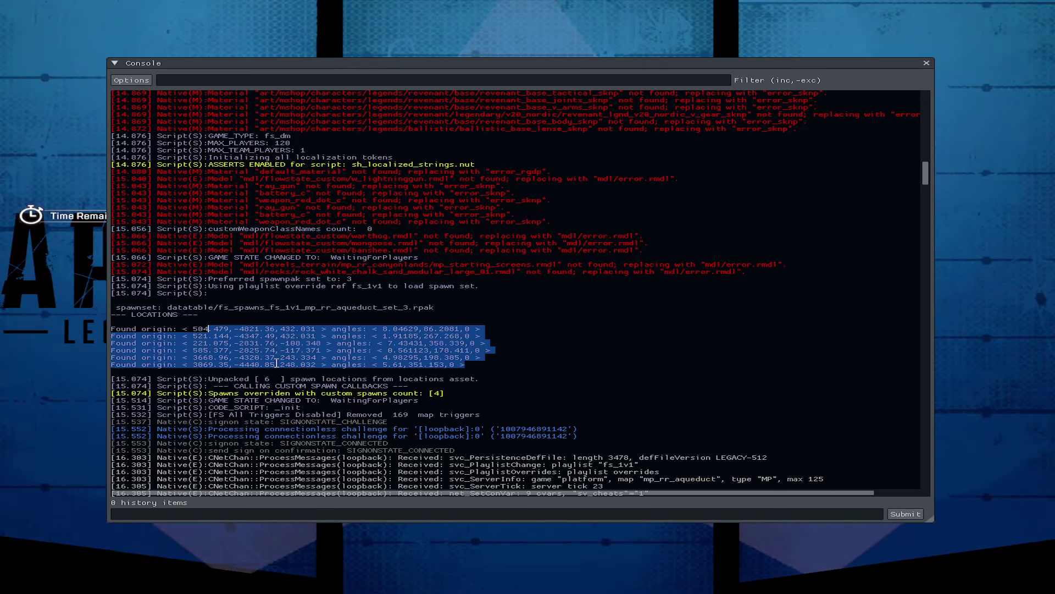
key("grave")
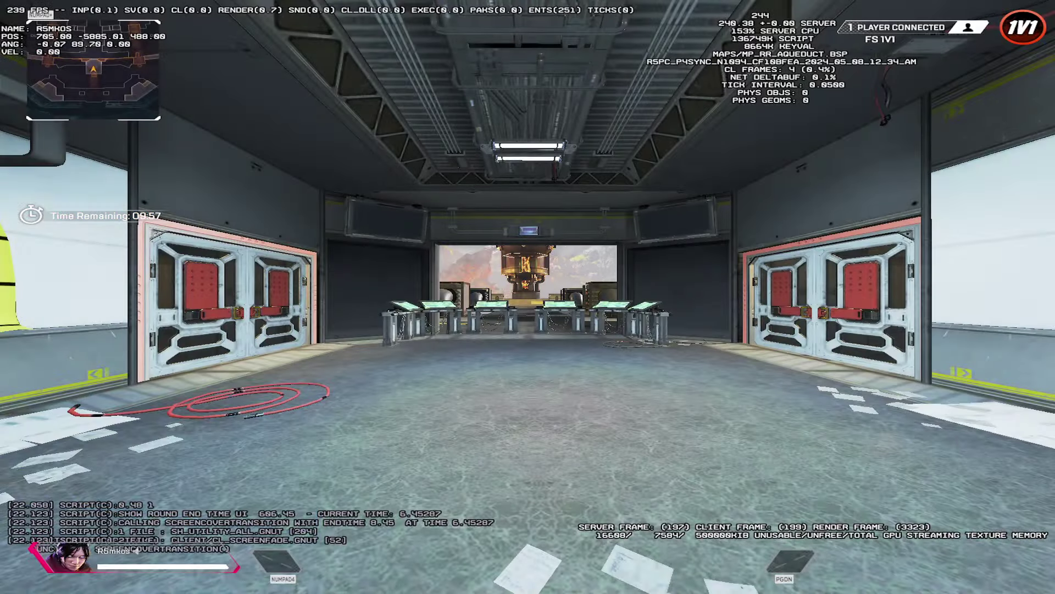
Run sv_addbot man to add a bot opponent, play rounds, then leave the game.
key("grave")
type("sv_addbot m")
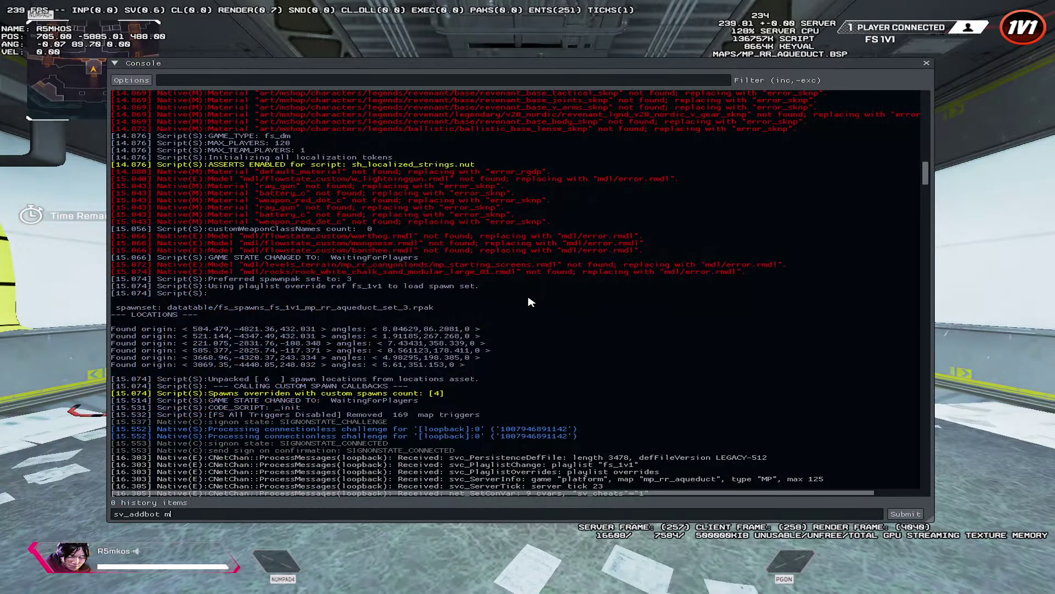
type("an")
key("Return")
key("grave")
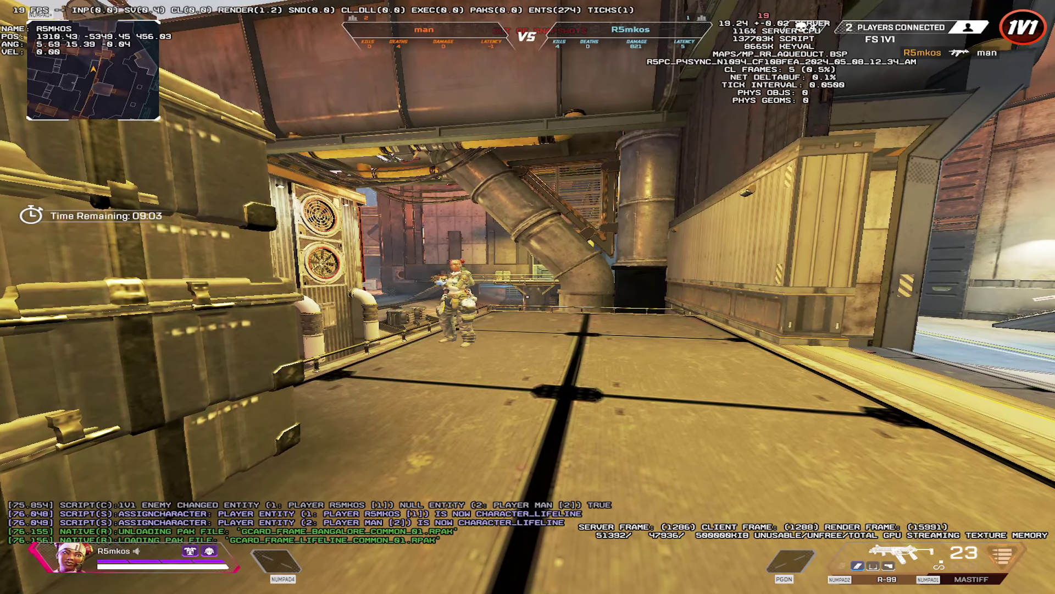
key("alt+Tab")
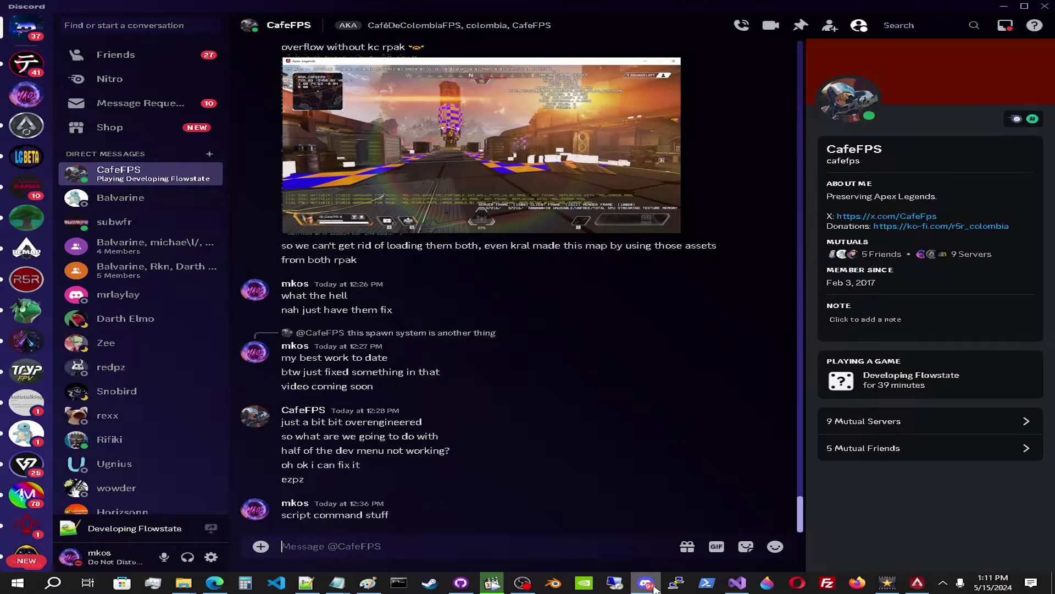
Set spawnpaks_use_sets, prefer and preferred_pak to 0 in the playlist patch and save.
key("super+d")
left_click(306, 583)
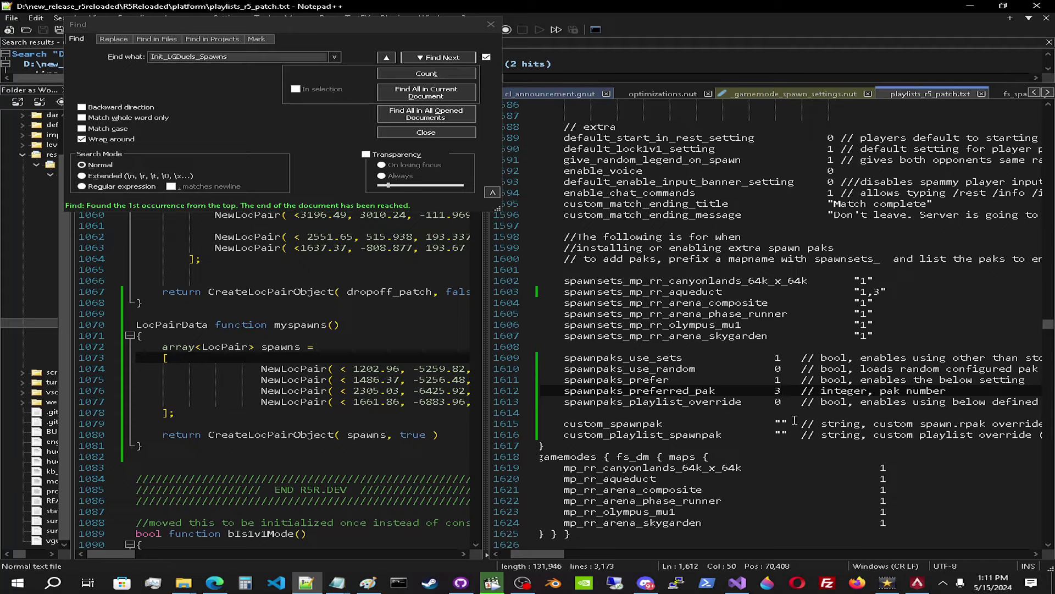
type("0")
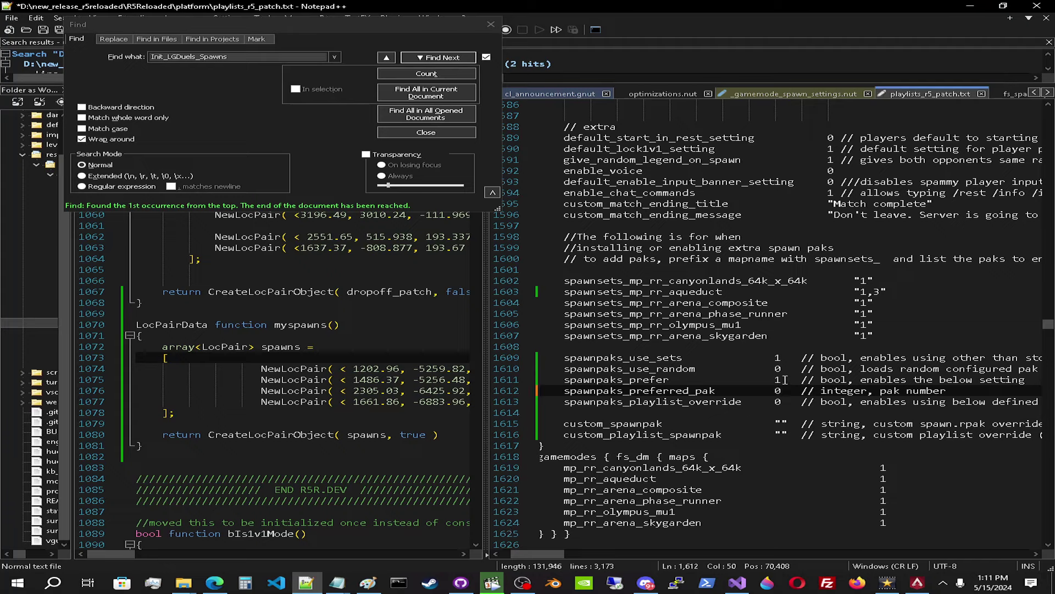
left_click(783, 380)
left_click(784, 369)
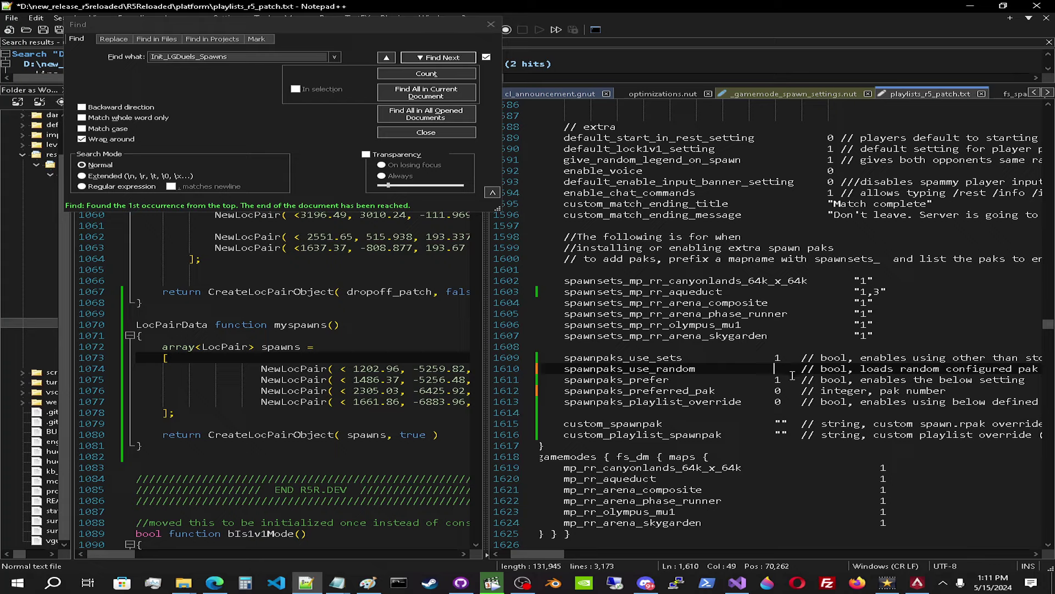
left_click(784, 380)
key("BackSpace")
type("0")
left_click(779, 356)
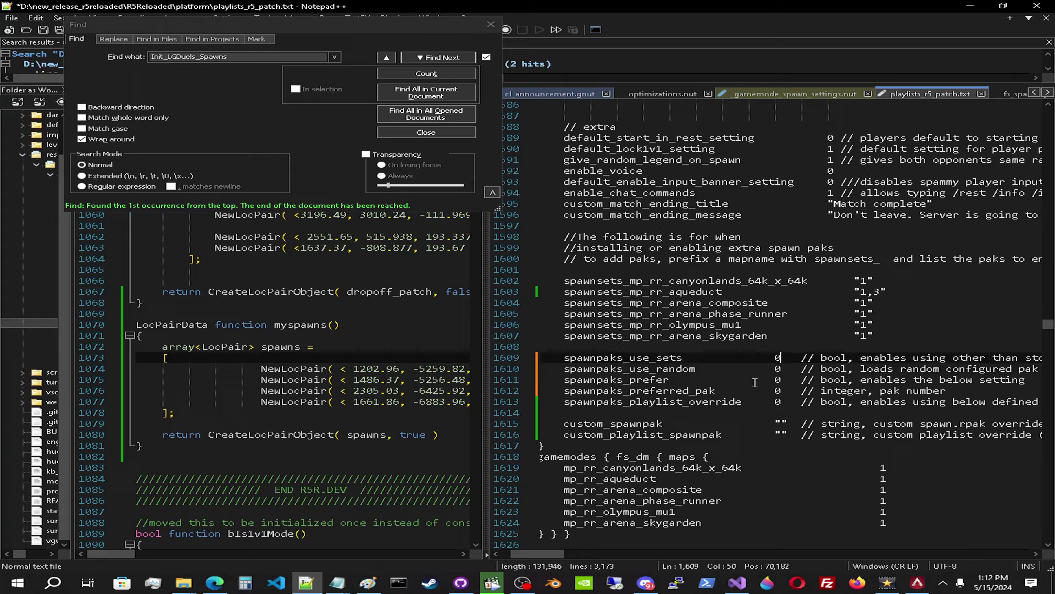
key("ctrl+s")
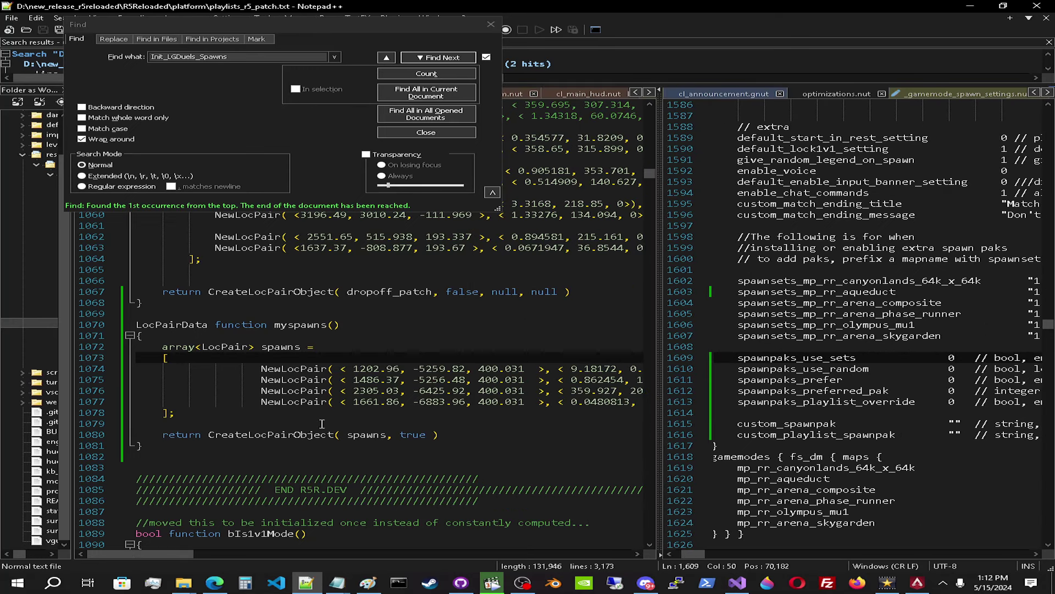
Change myspawns() to return CreateLocPairObject( spawns, false ) instead of true.
left_click_drag(484, 352, 655, 352)
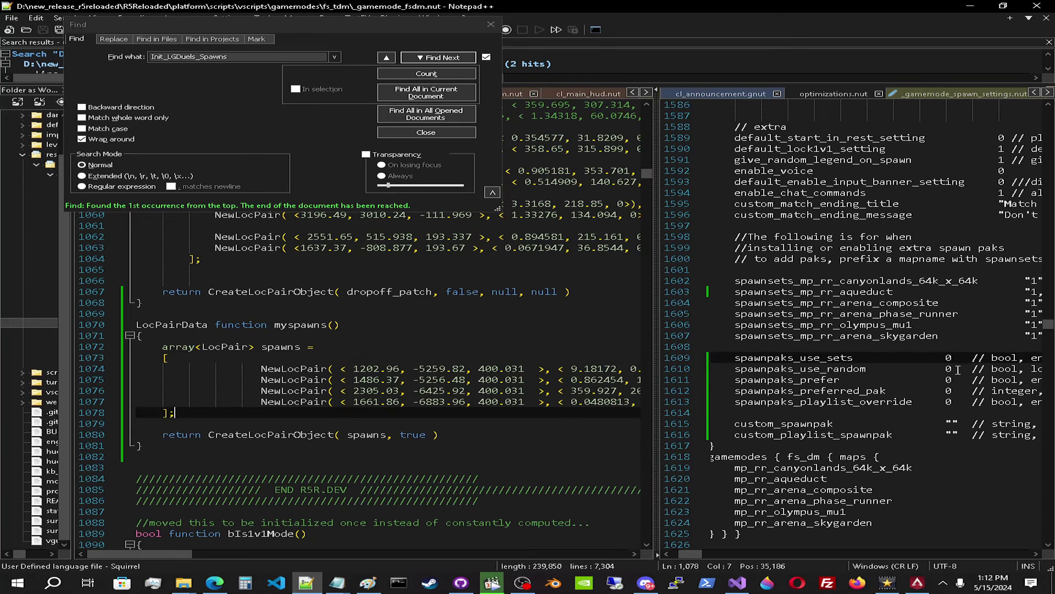
left_click_drag(653, 283, 670, 283)
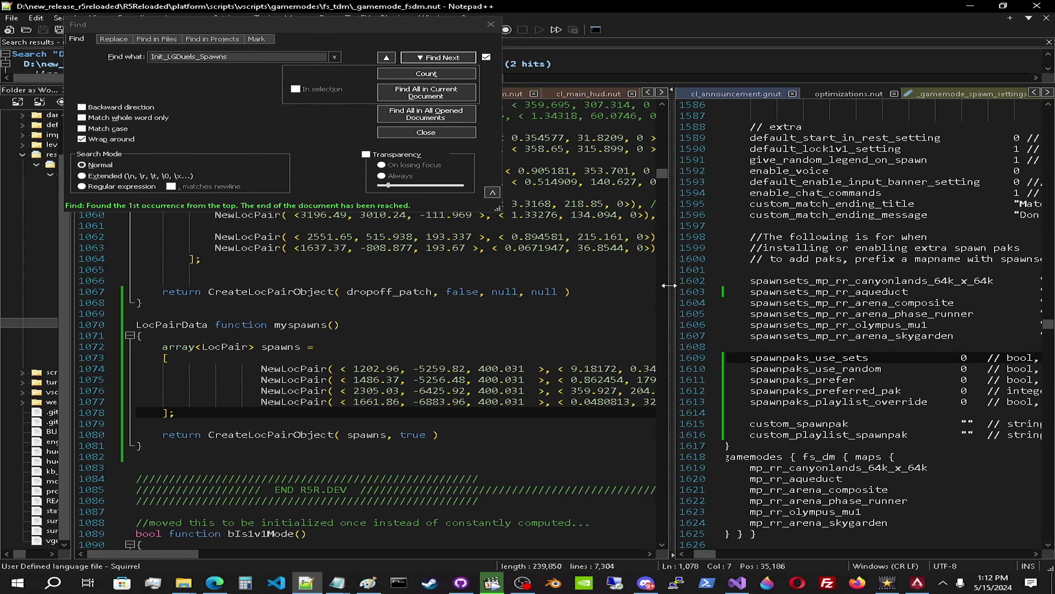
left_click(345, 347)
key("ctrl+f")
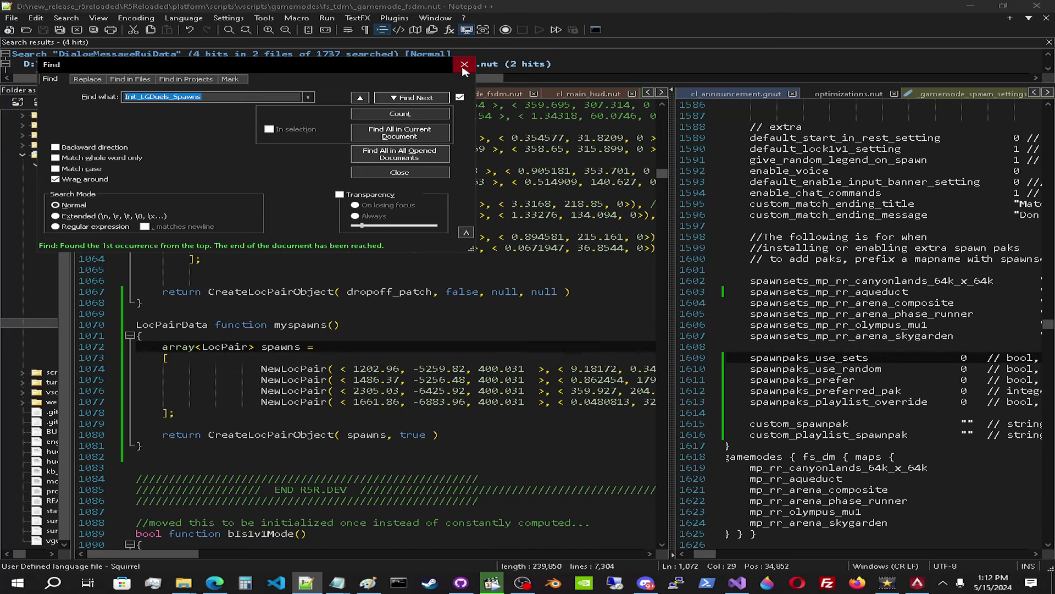
left_click(465, 64)
double_click(302, 324)
key("ctrl+f")
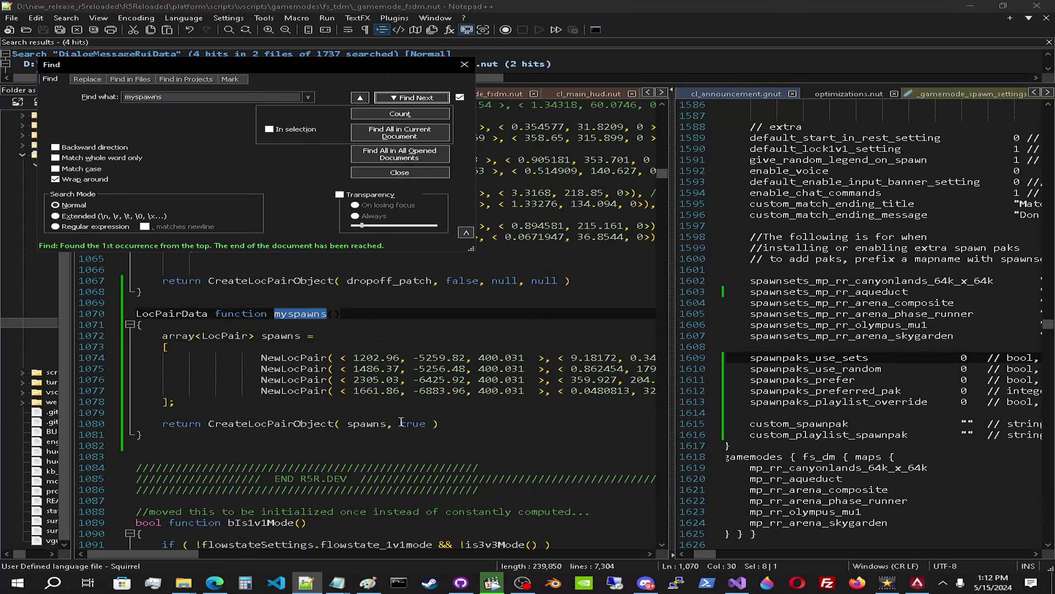
double_click(412, 423)
type("false")
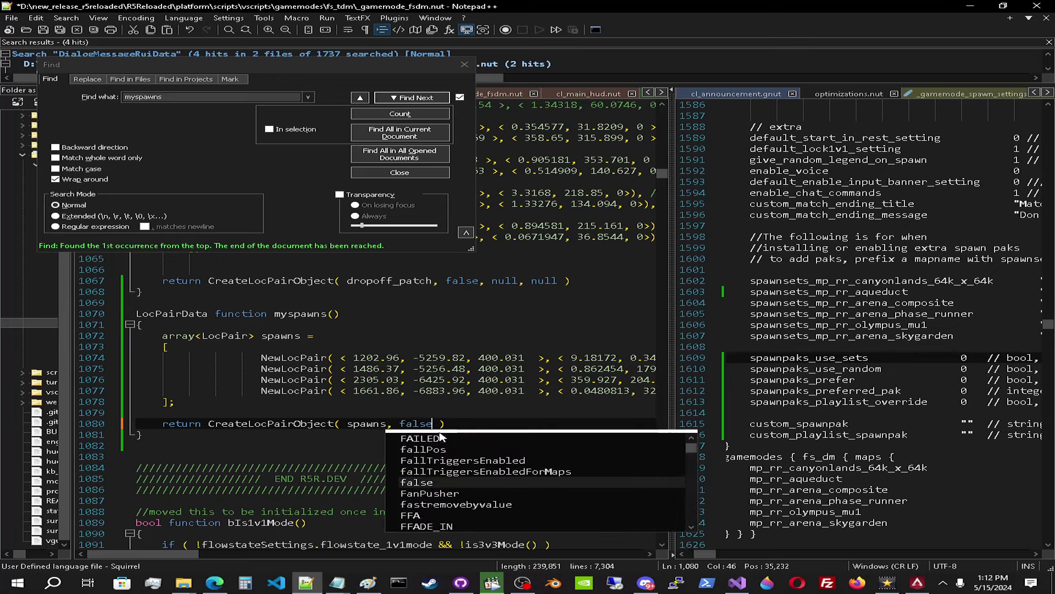
left_click(391, 423)
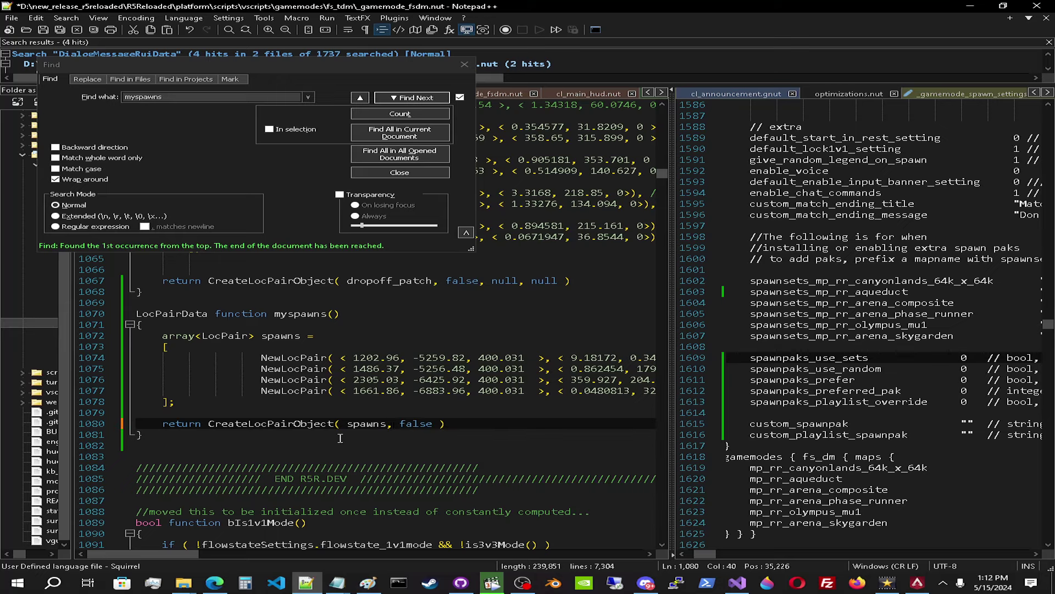
left_click(279, 338)
left_click_drag(205, 401, 130, 334)
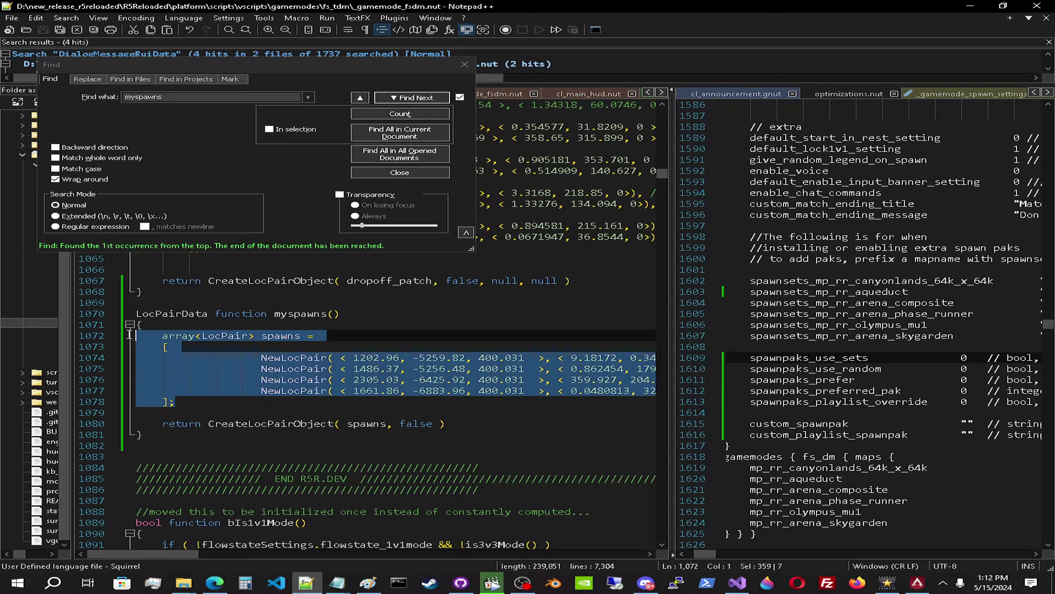
left_click(199, 370)
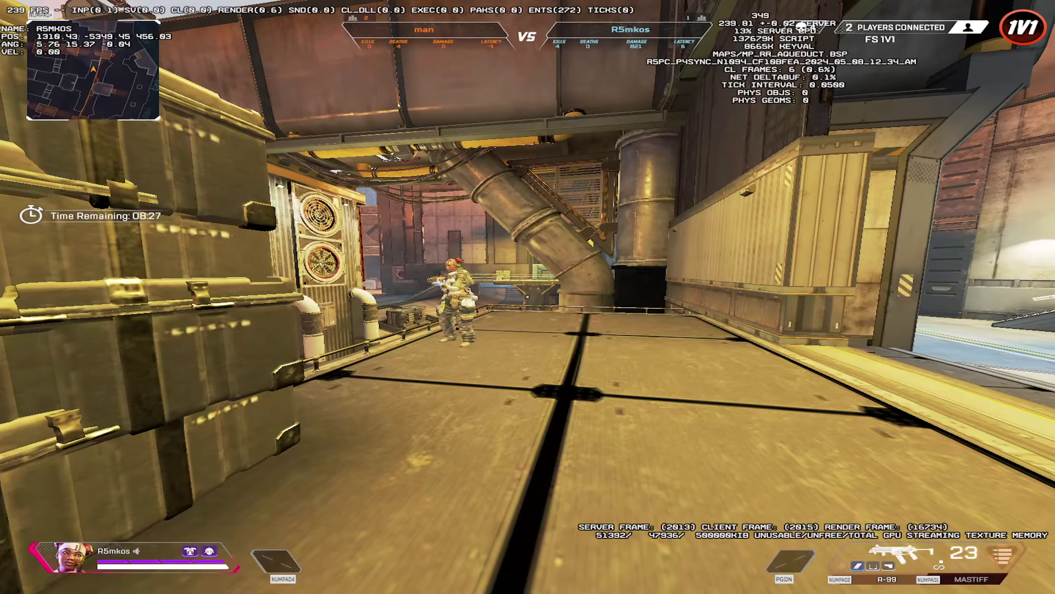
Restart the aqueduct 1v1 match, run playlist_reload, and watch the spawn log.
key("F10")
left_click(449, 288)
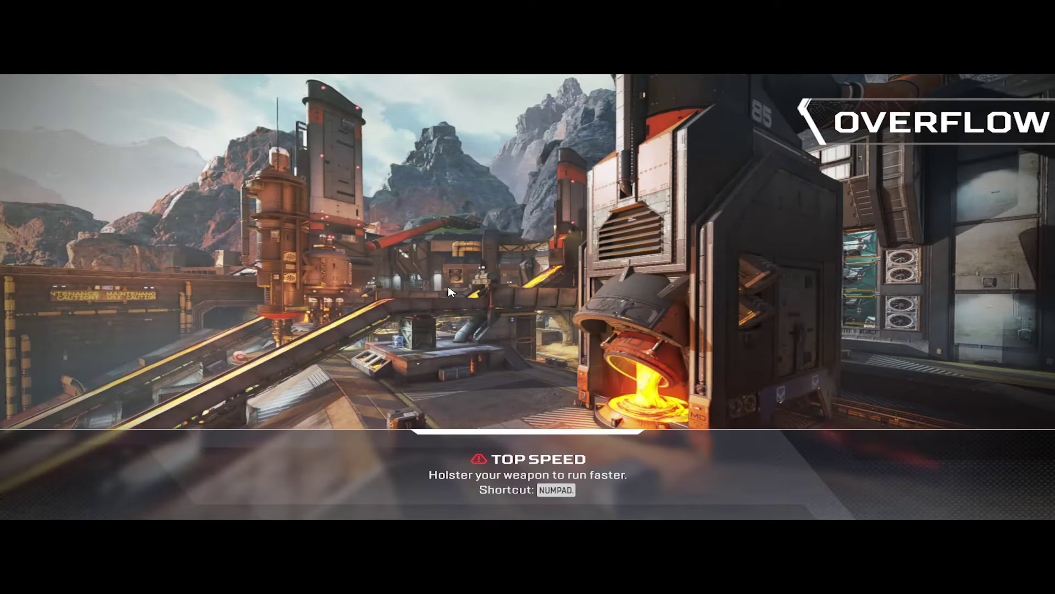
key("grave")
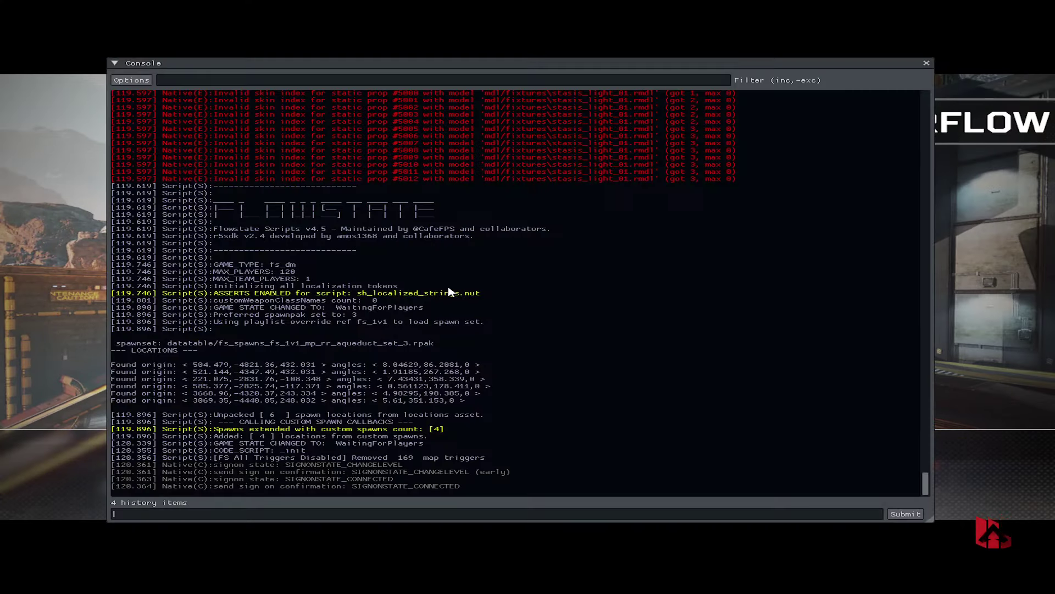
type("pla")
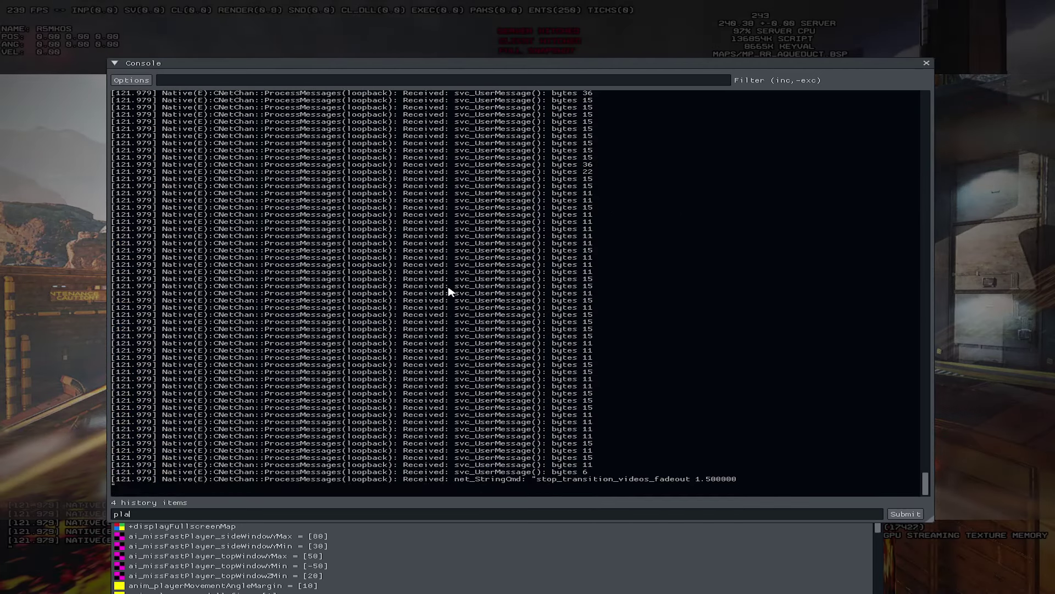
type("ylist_reload")
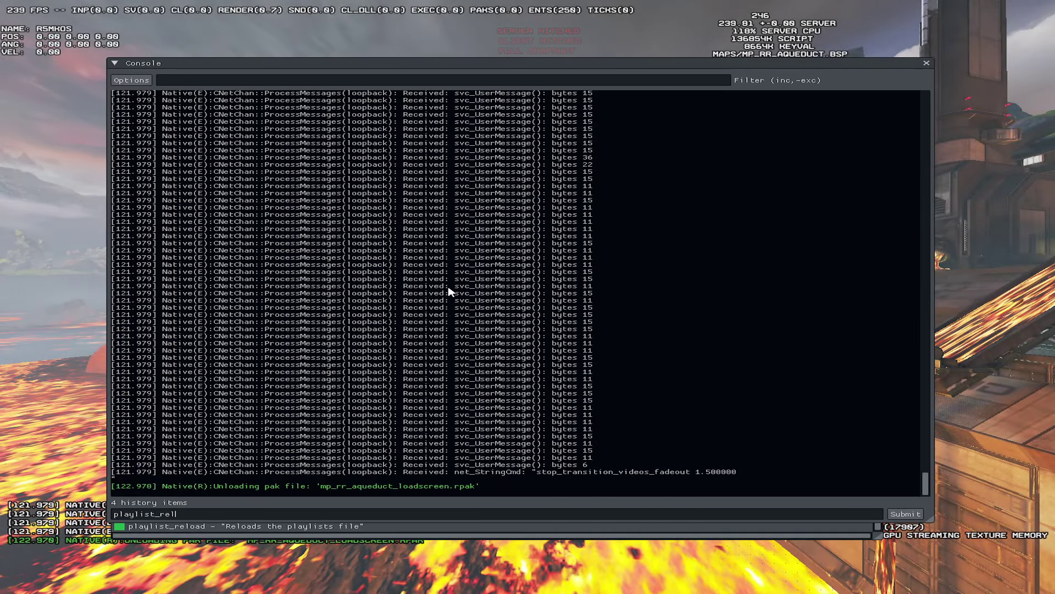
key("Return")
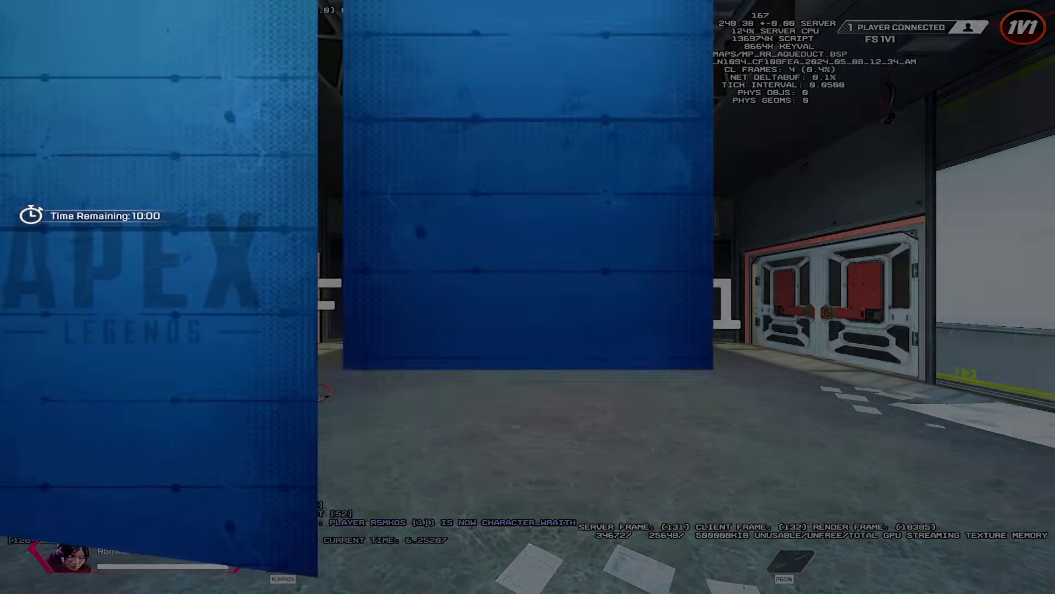
key("grave")
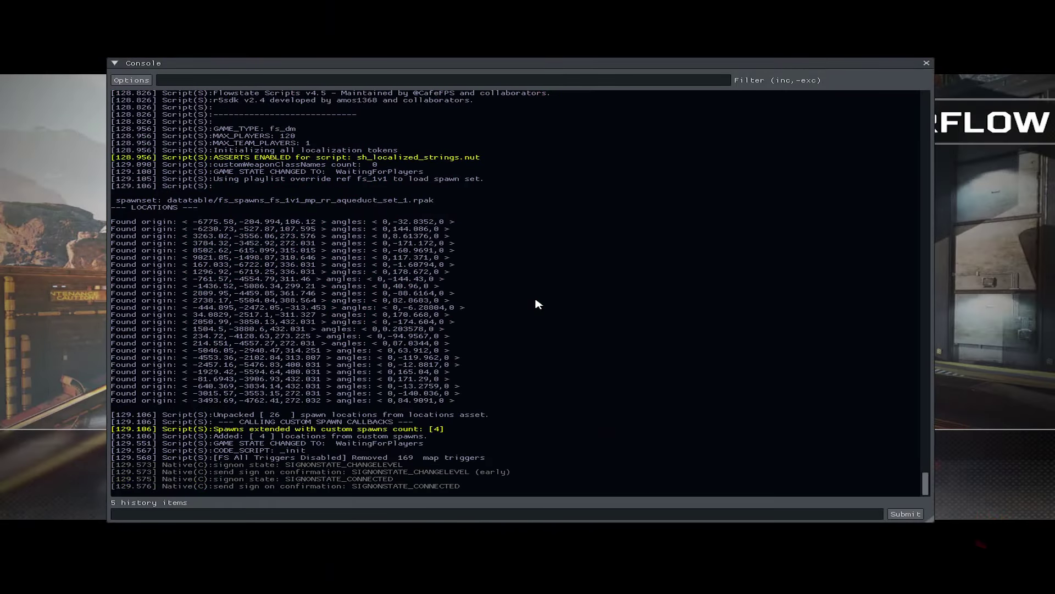
scroll(330, 316, "up", 10)
scroll(247, 305, "down", 3)
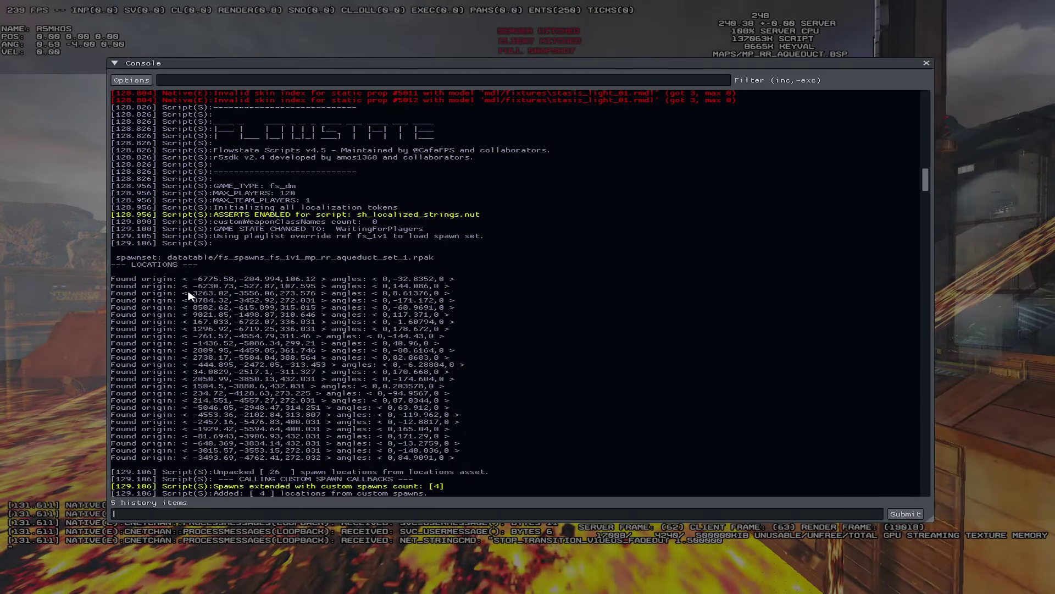
left_click_drag(115, 279, 478, 446)
scroll(482, 412, "down", 1)
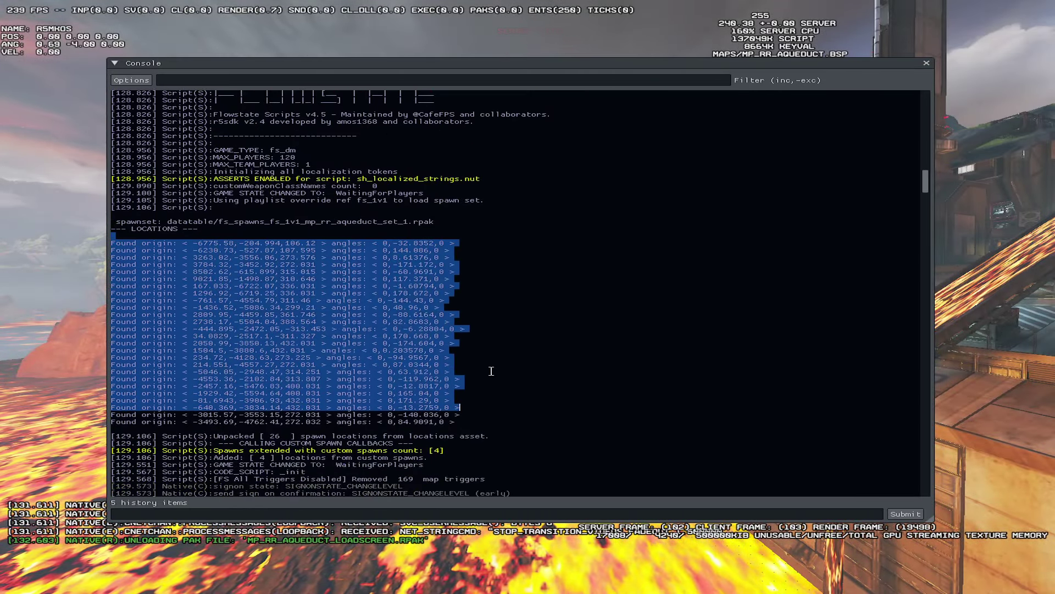
left_click_drag(215, 450, 410, 458)
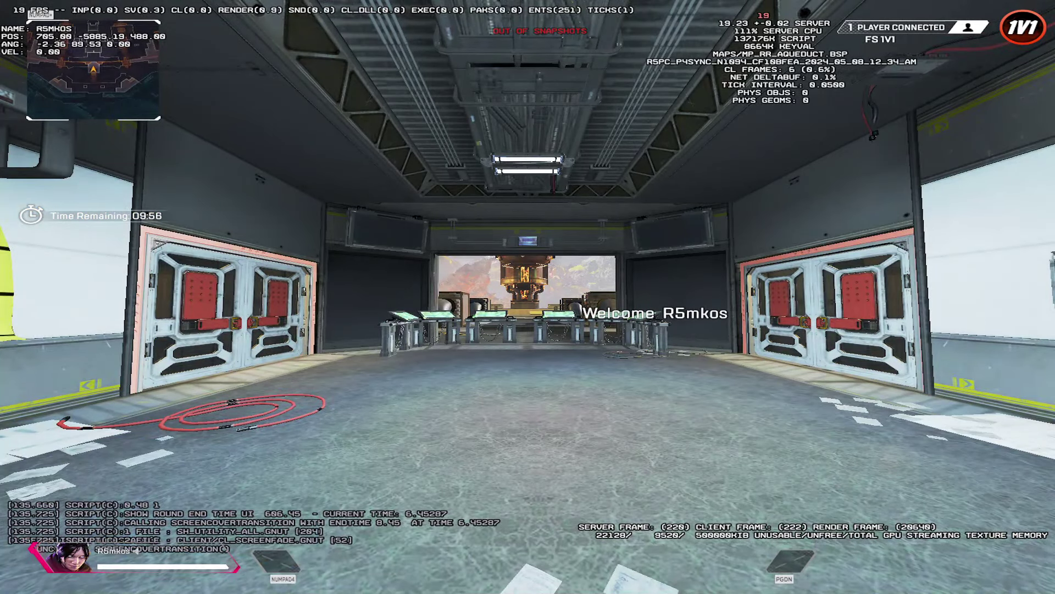
Compare the custom_spawnpak and custom_playlist_spawnpak settings with CreateLocPairObject in the gamemode script.
key("alt+Tab")
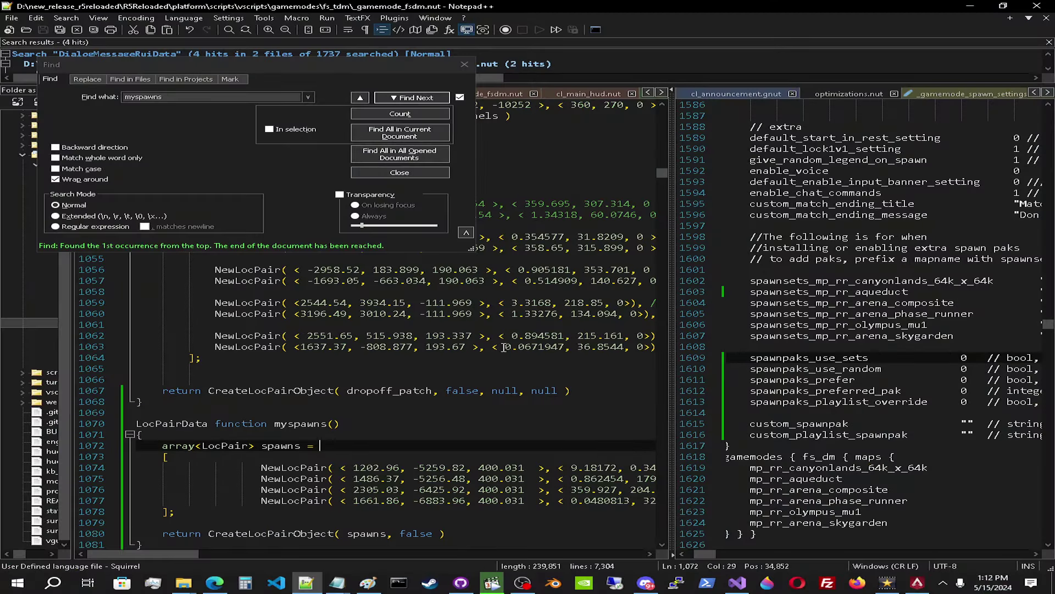
left_click_drag(671, 336, 408, 335)
scroll(660, 394, "down", 2)
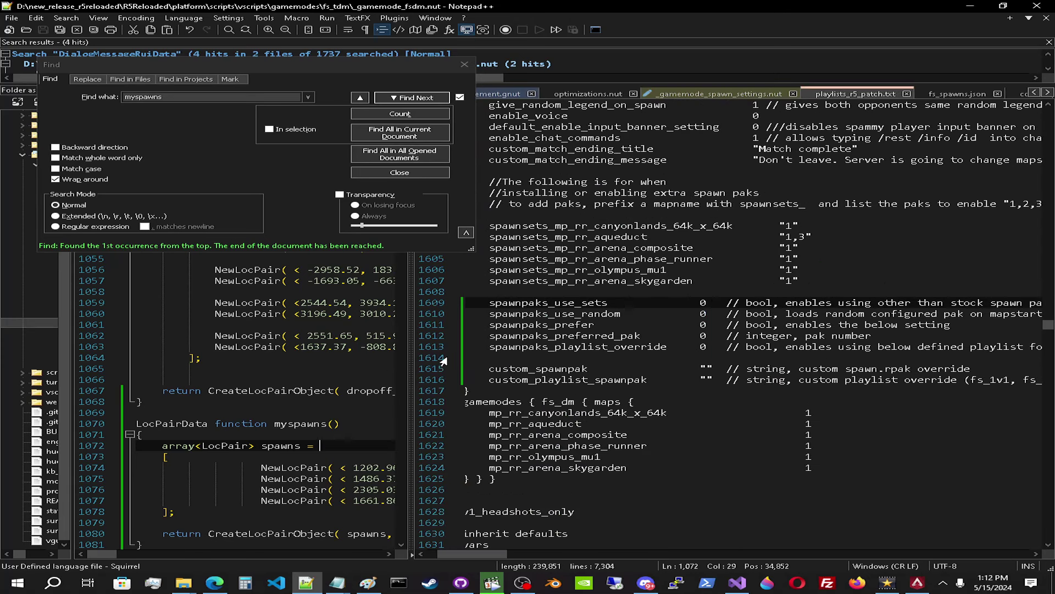
double_click(547, 370)
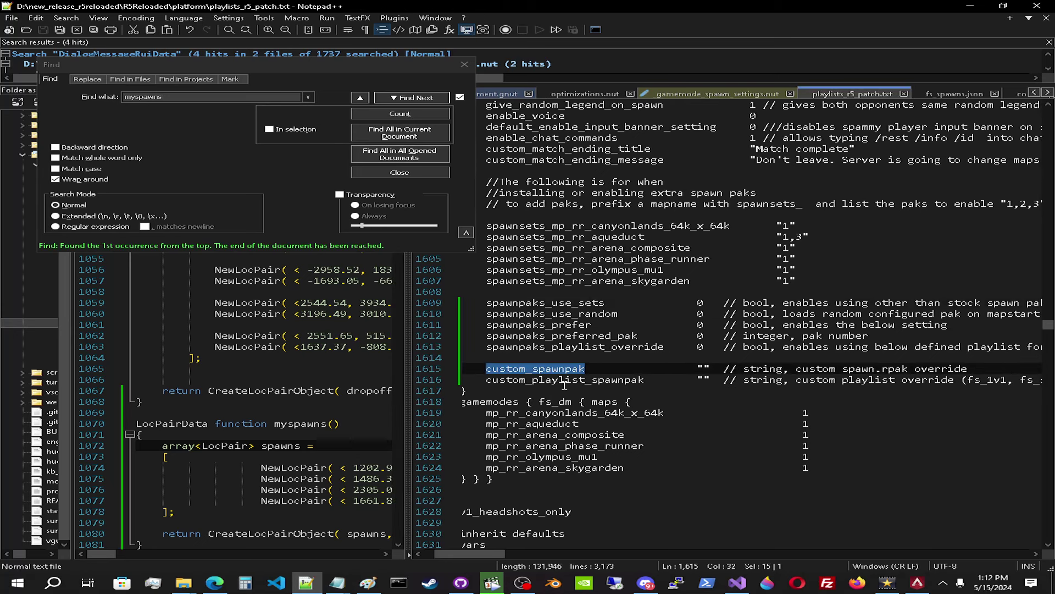
double_click(556, 379)
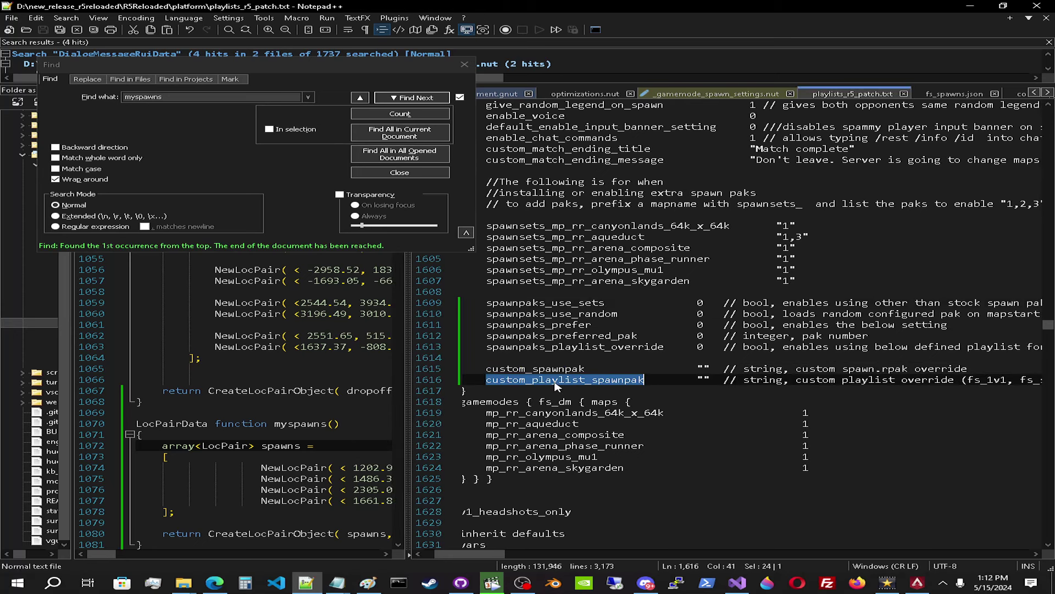
double_click(290, 391)
left_click(551, 380)
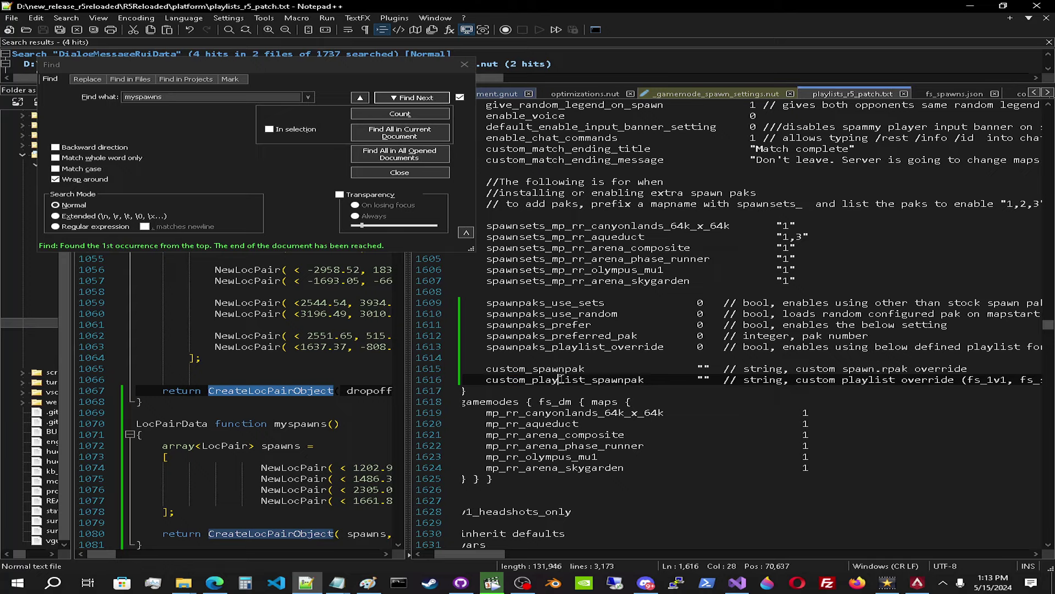
Check spawnpaks_use_random, then place the caret after the aqueduct spawn set list '1,3'.
double_click(551, 380)
left_click(550, 379)
left_click_drag(407, 328, 493, 330)
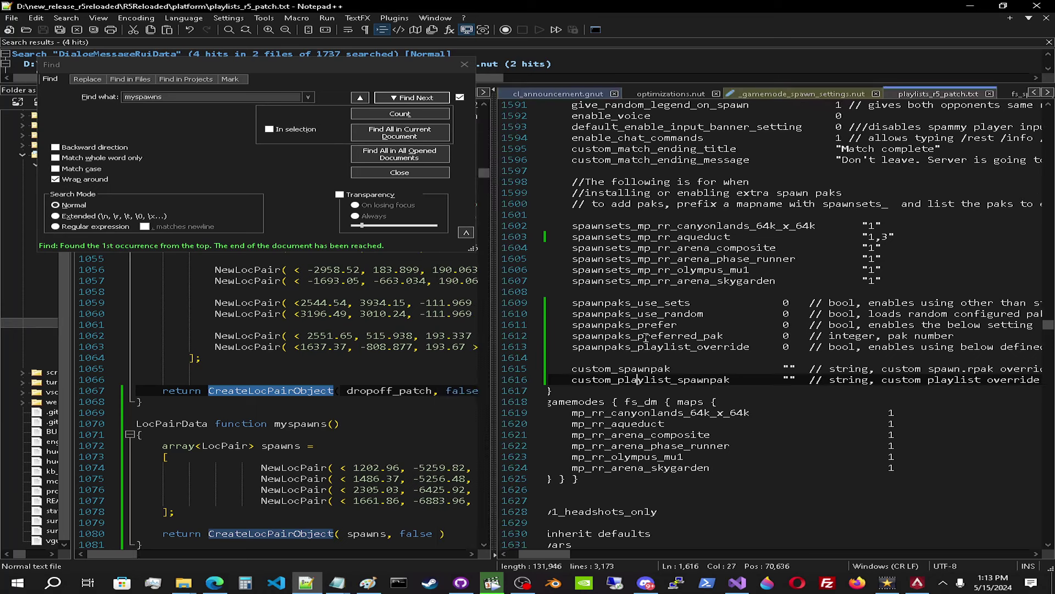
double_click(642, 315)
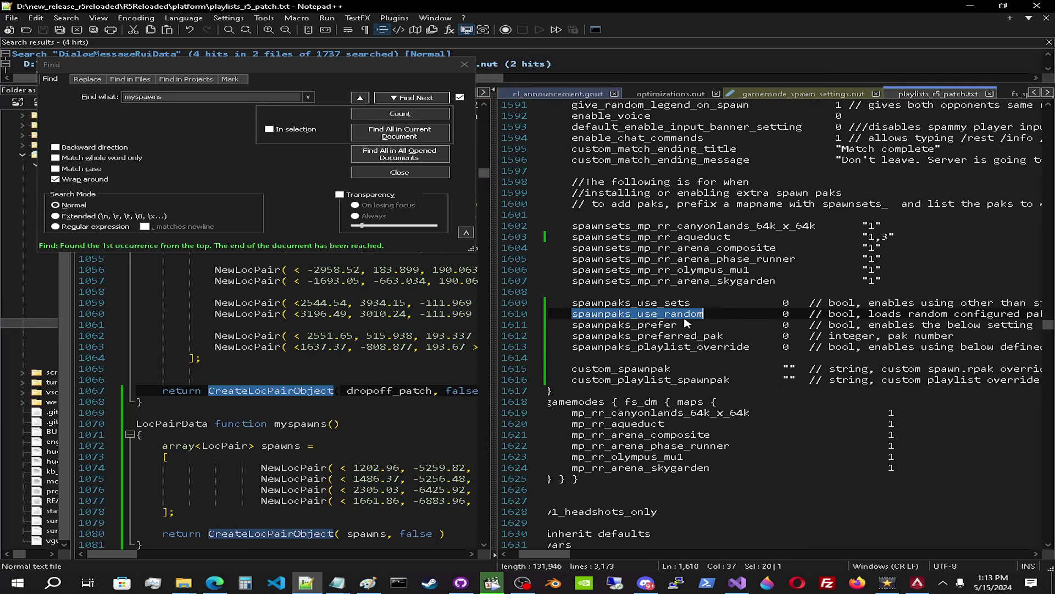
left_click(889, 236)
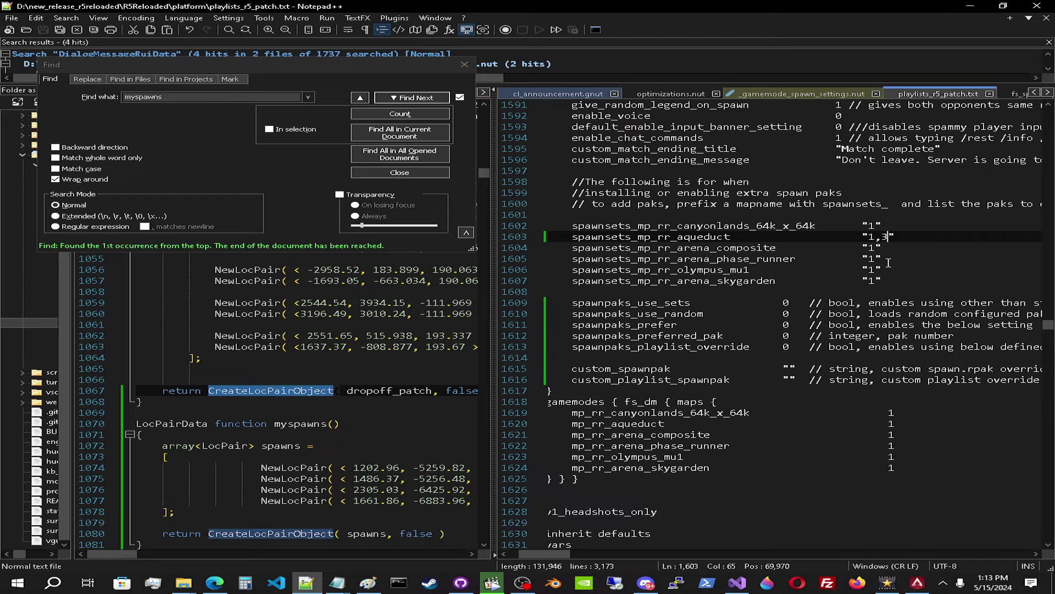
type(", 600")
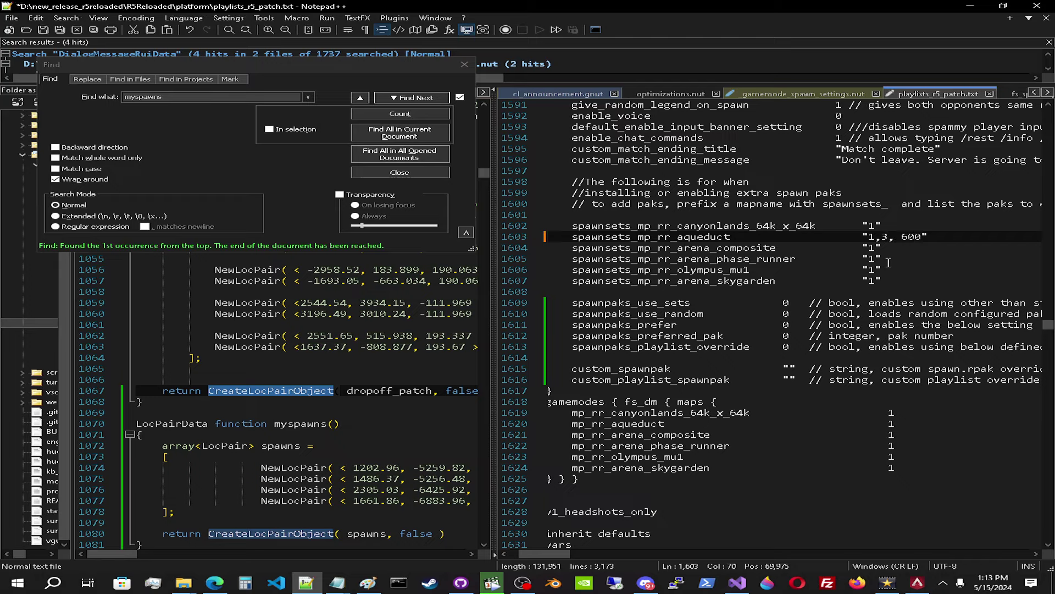